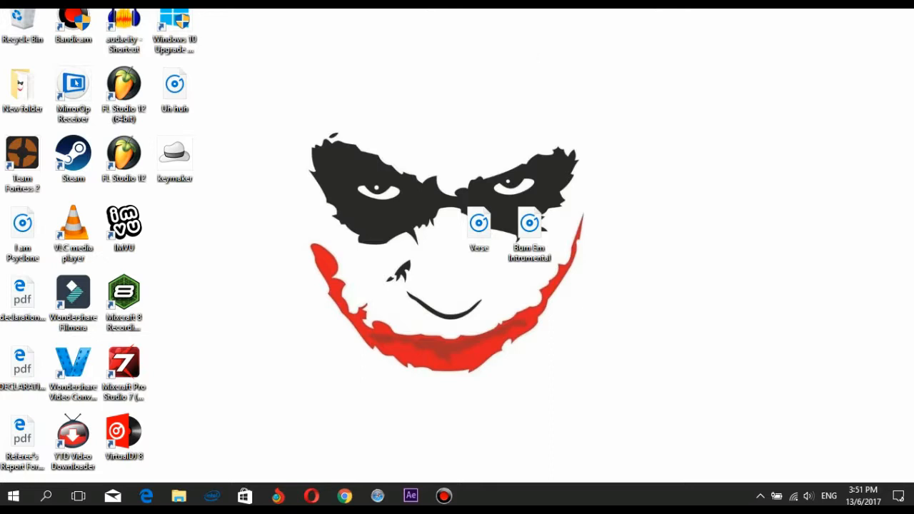
pyautogui.click(124, 30)
pyautogui.click(125, 371)
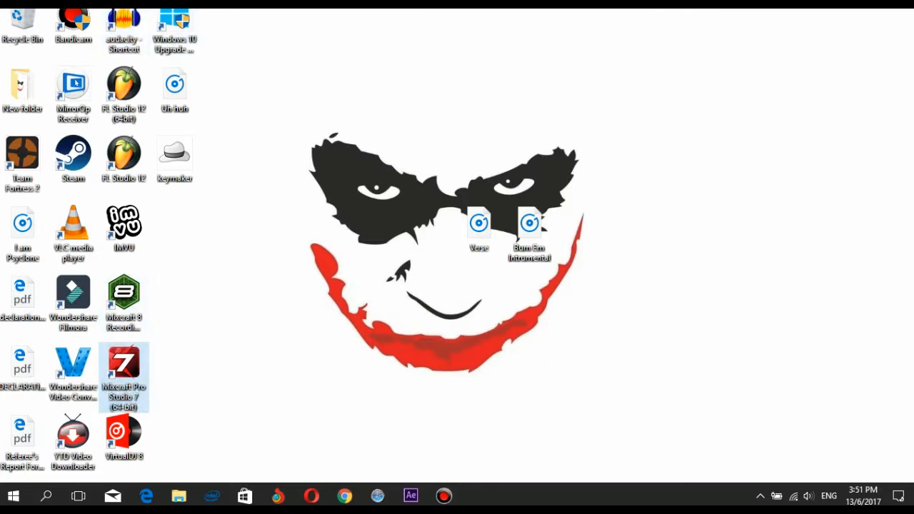
pyautogui.click(215, 365)
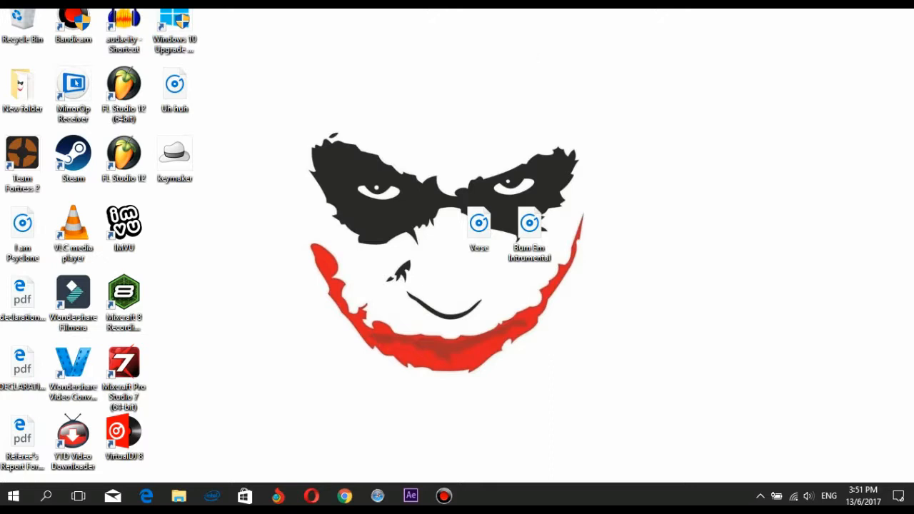
pyautogui.moveTo(479, 225); pyautogui.dragTo(428, 227)
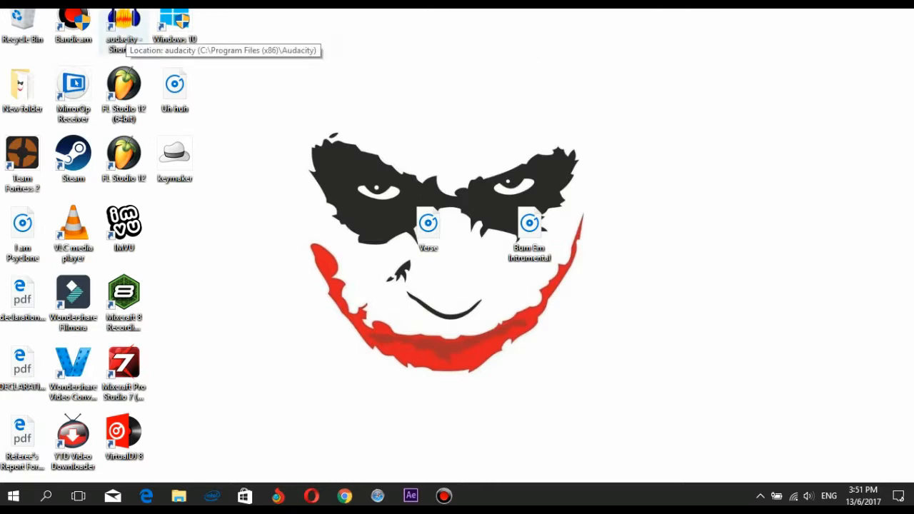
# Launch Audacity, clear its welcome window and import the Verse audio file from the desktop
pyautogui.doubleClick(125, 32)
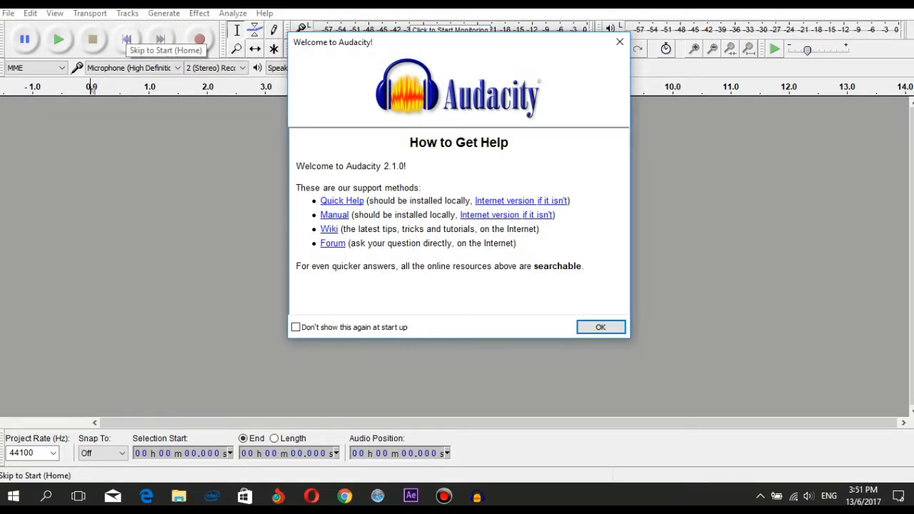
pyautogui.click(620, 42)
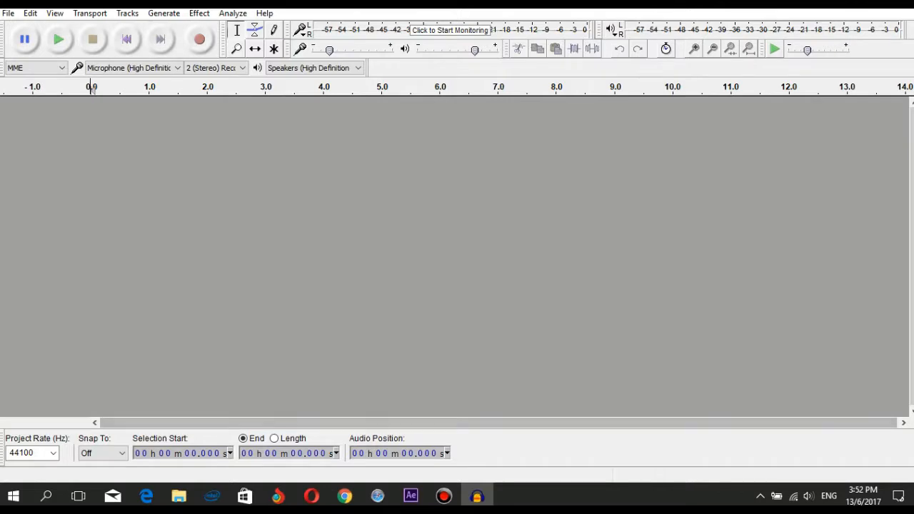
pyautogui.click(477, 496)
pyautogui.click(429, 228)
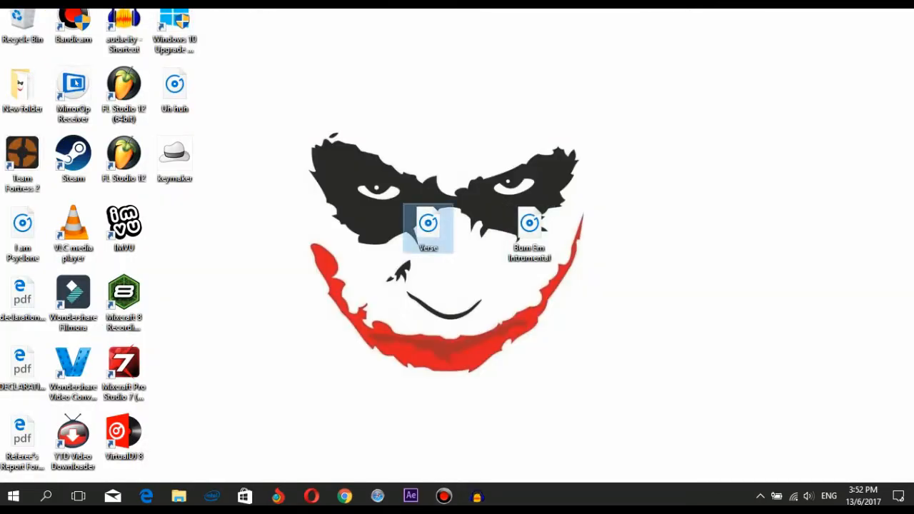
pyautogui.moveTo(429, 227); pyautogui.dragTo(467, 490)
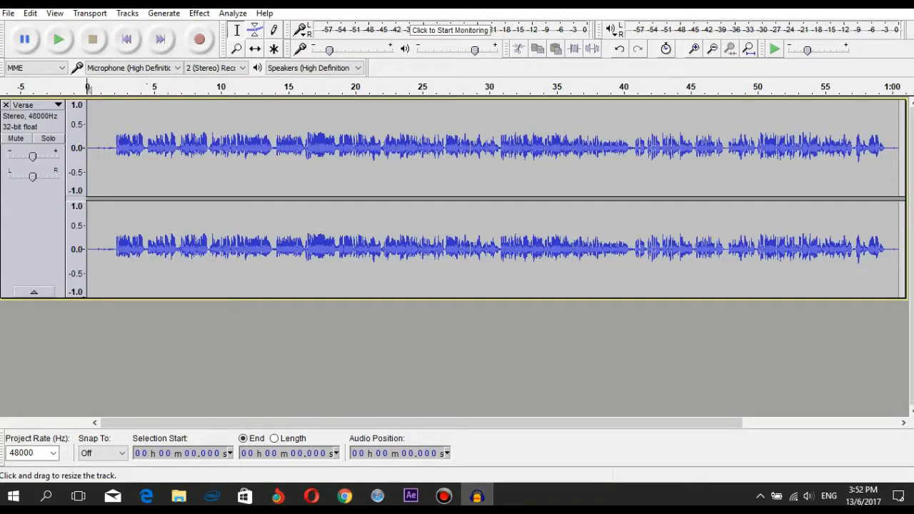
pyautogui.click(343, 214)
pyautogui.moveTo(209, 214); pyautogui.dragTo(663, 214)
pyautogui.click(779, 214)
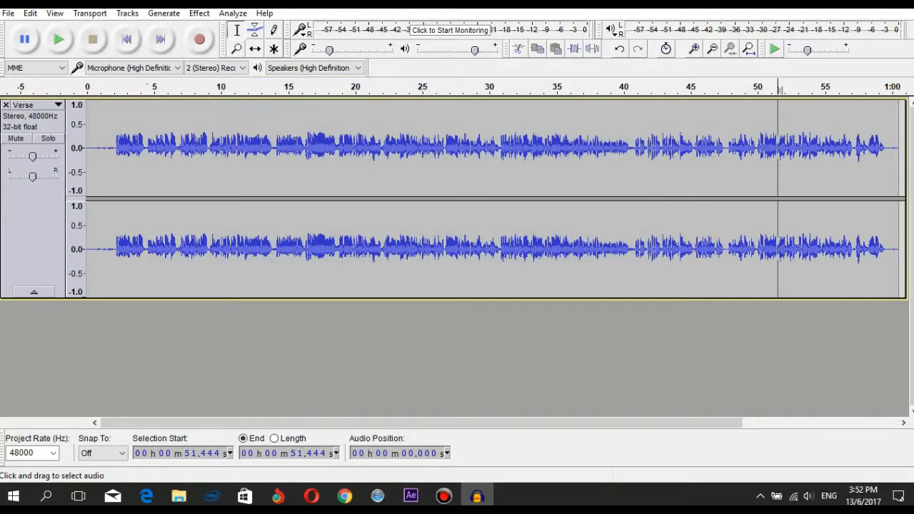
pyautogui.doubleClick(486, 214)
pyautogui.click(486, 214)
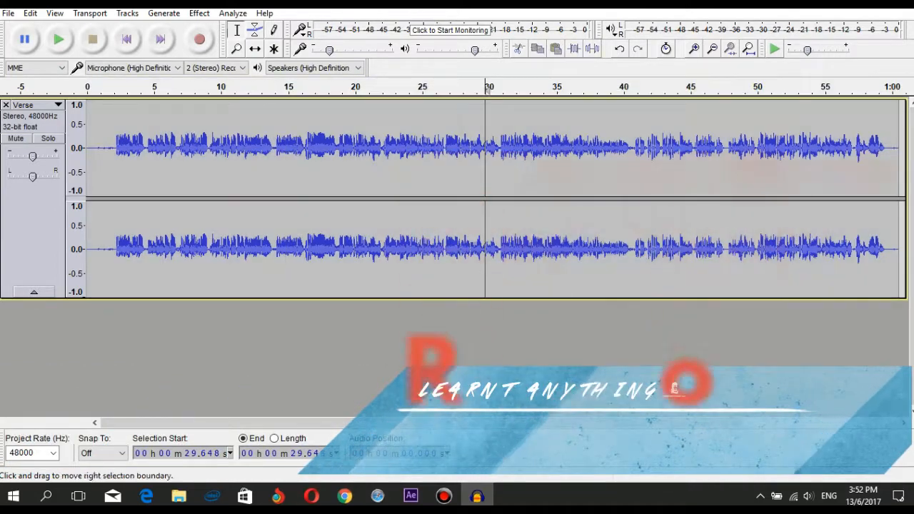
pyautogui.doubleClick(314, 215)
pyautogui.doubleClick(324, 215)
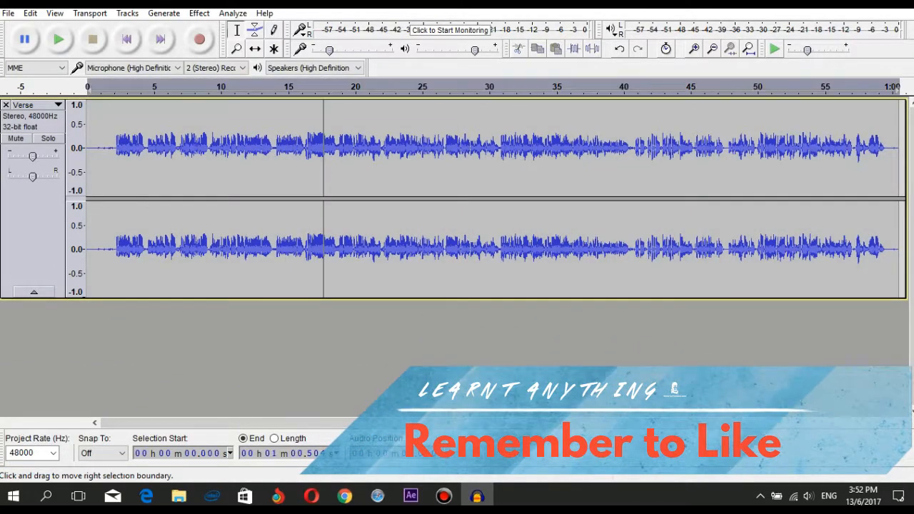
pyautogui.doubleClick(381, 214)
pyautogui.click(381, 215)
pyautogui.click(286, 214)
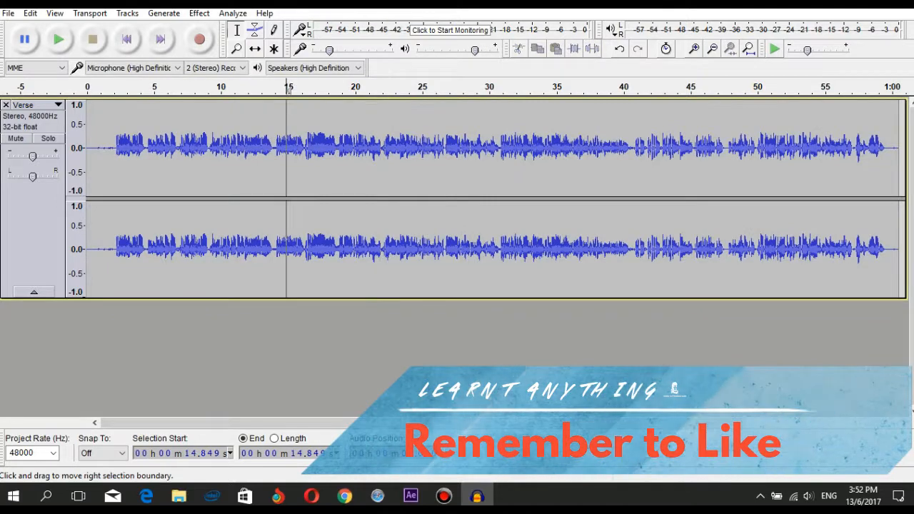
pyautogui.doubleClick(287, 214)
pyautogui.click(395, 214)
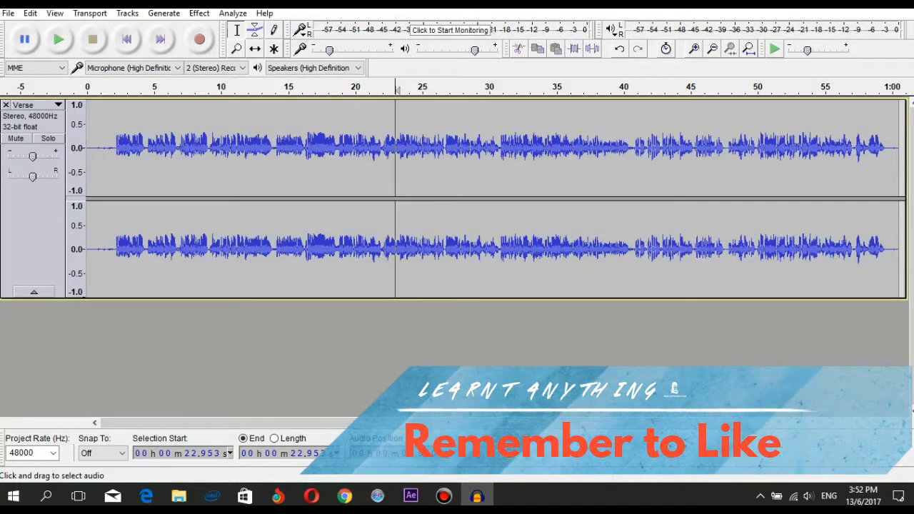
pyautogui.click(362, 214)
pyautogui.click(317, 215)
pyautogui.click(282, 214)
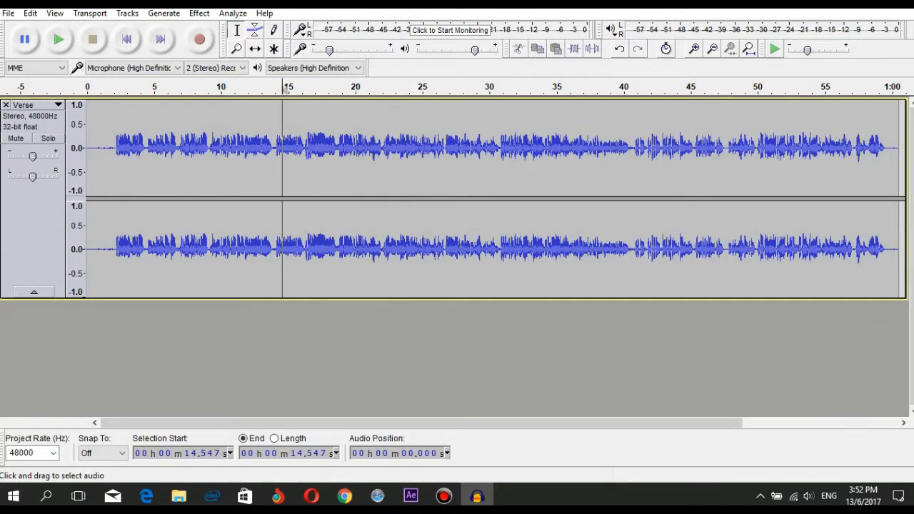
pyautogui.click(251, 215)
pyautogui.click(205, 214)
pyautogui.click(252, 214)
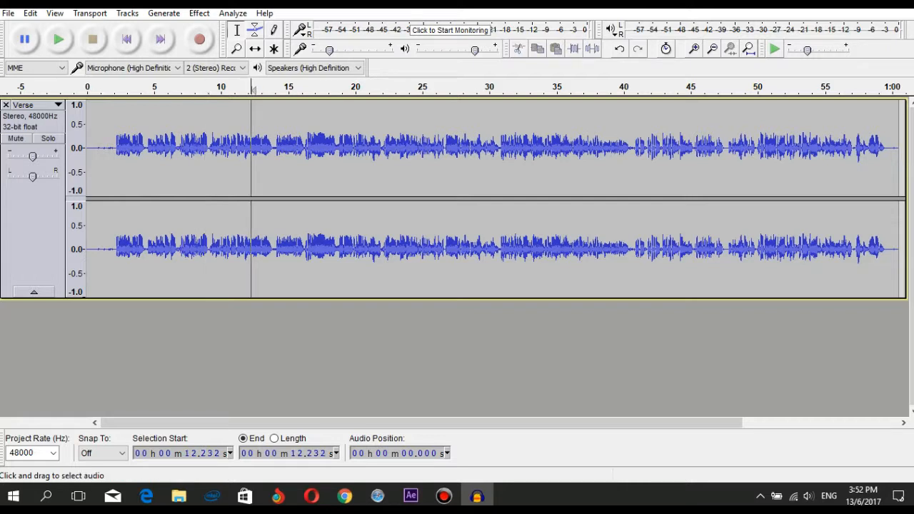
# Compress the whole Verse track with threshold -37 dB, noise floor -40 dB, ratio 2:1, attack 0.20 secs and release 1.0 secs
pyautogui.doubleClick(299, 214)
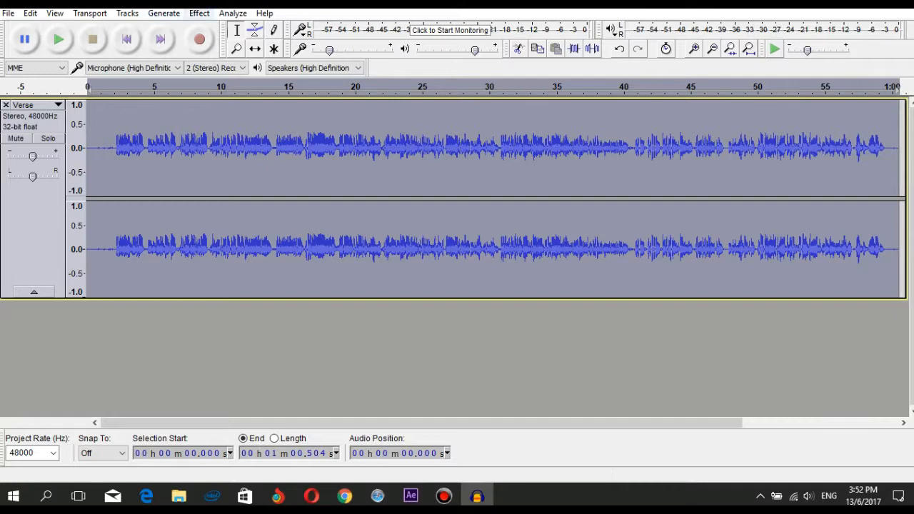
pyautogui.click(199, 13)
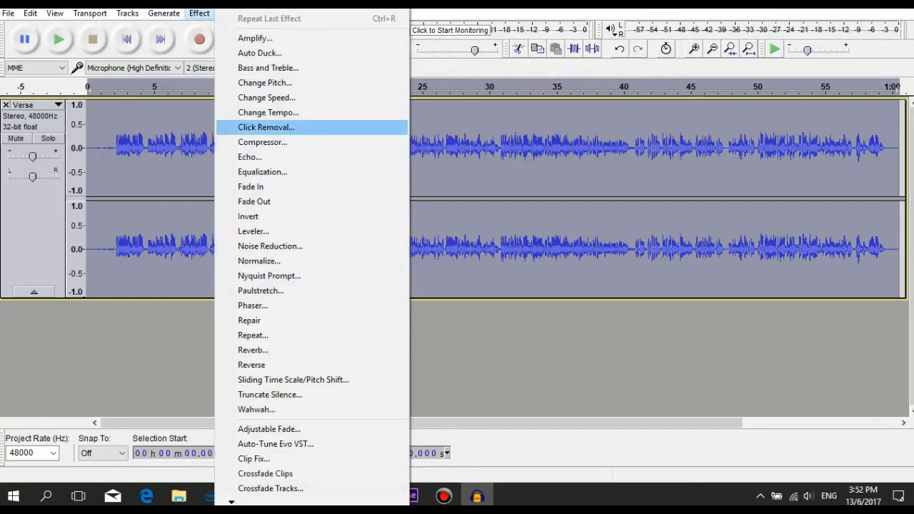
pyautogui.press('Down')
pyautogui.press('Return')
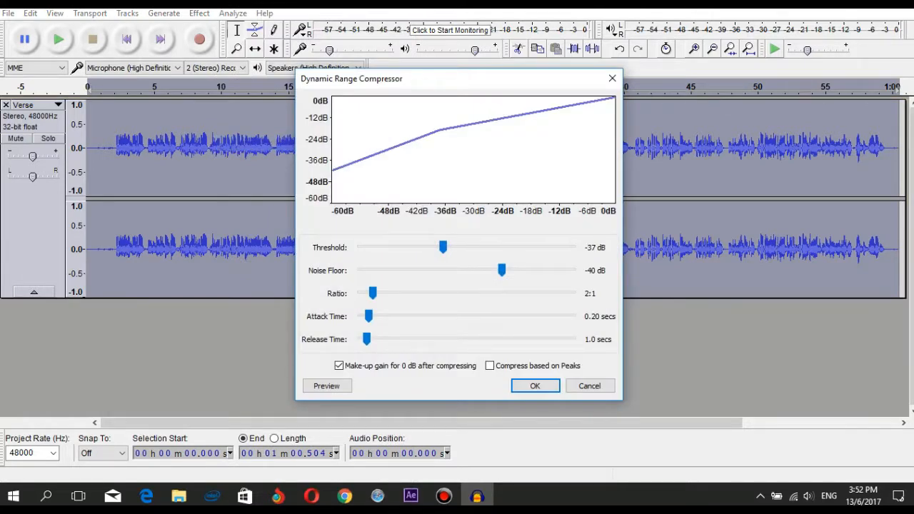
pyautogui.press('Return')
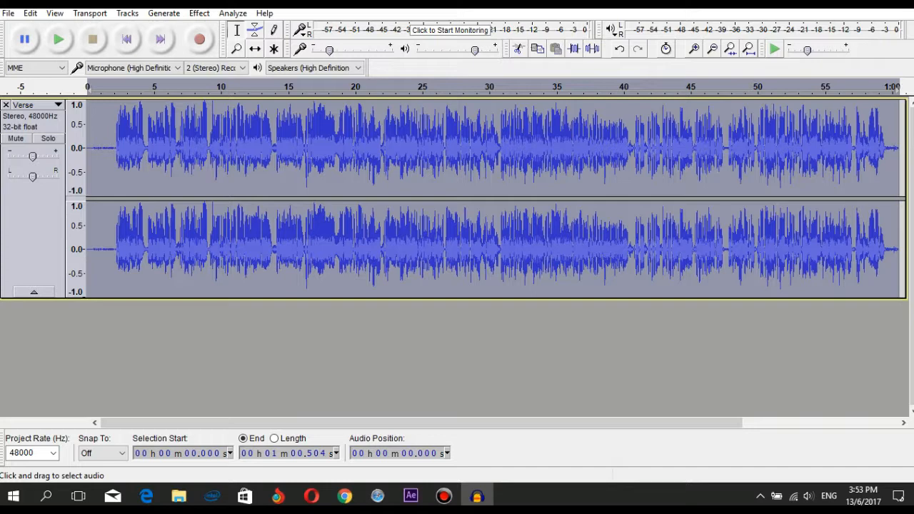
# Play the start of the compressed Verse track and switch the playback device to Headphones
pyautogui.press('space')
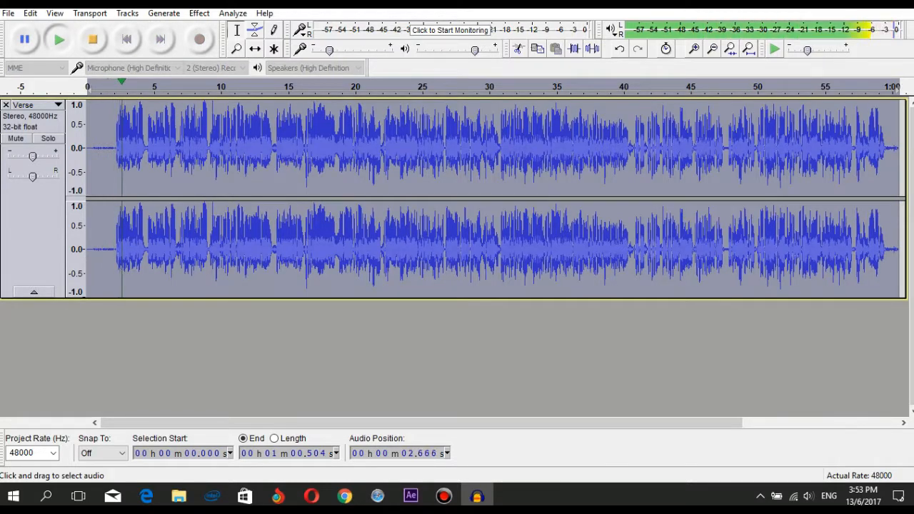
pyautogui.press('space')
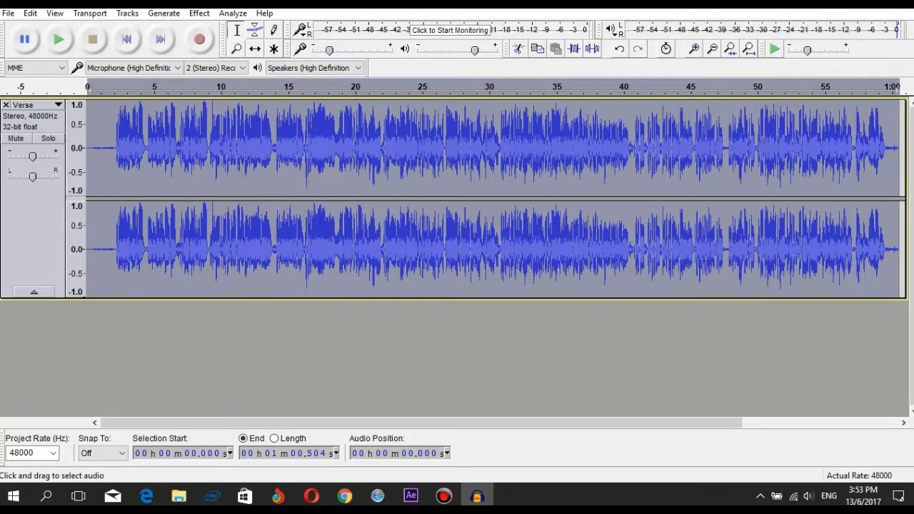
pyautogui.click(314, 68)
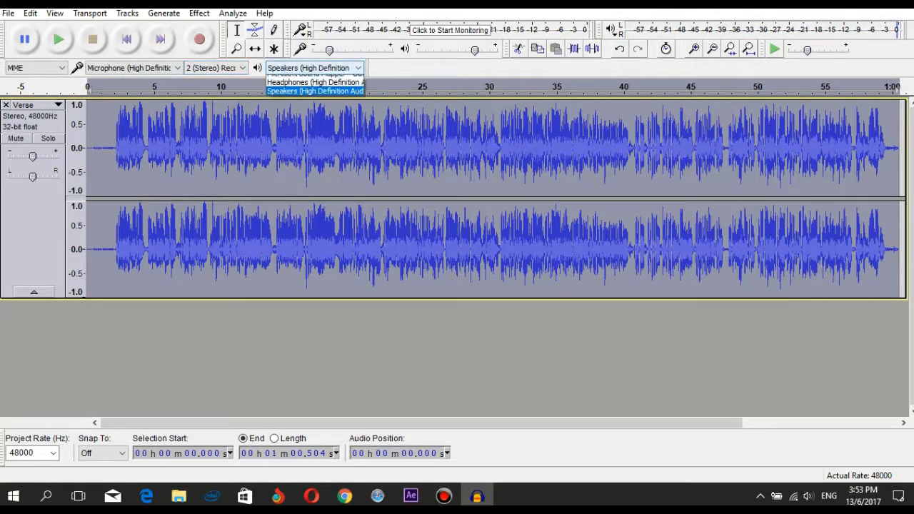
pyautogui.click(307, 77)
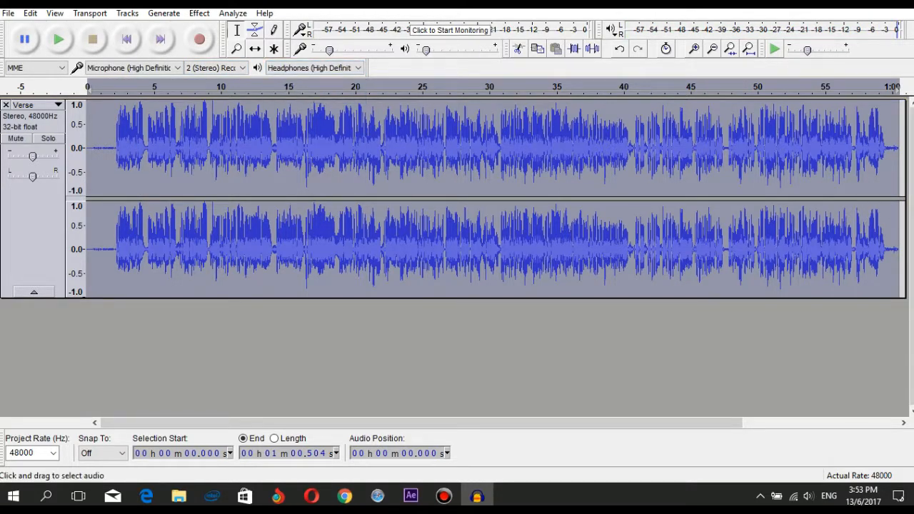
pyautogui.press('space')
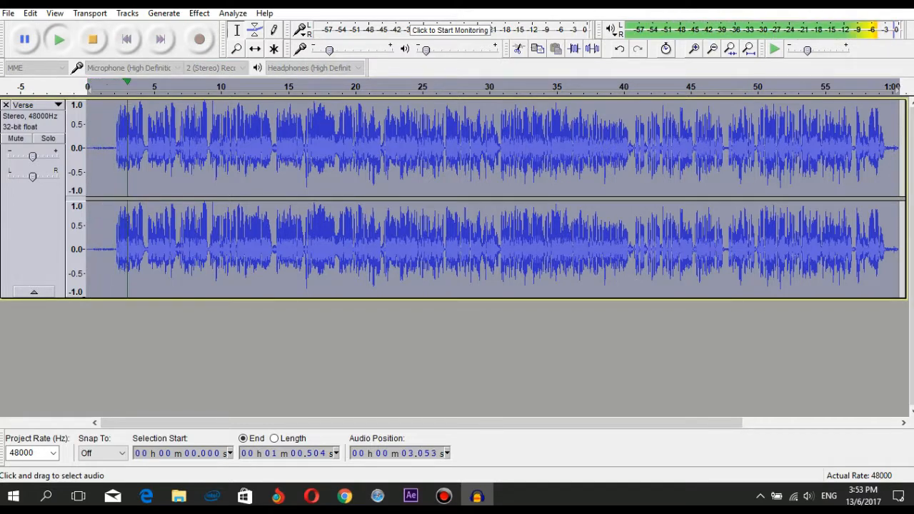
pyautogui.press('space')
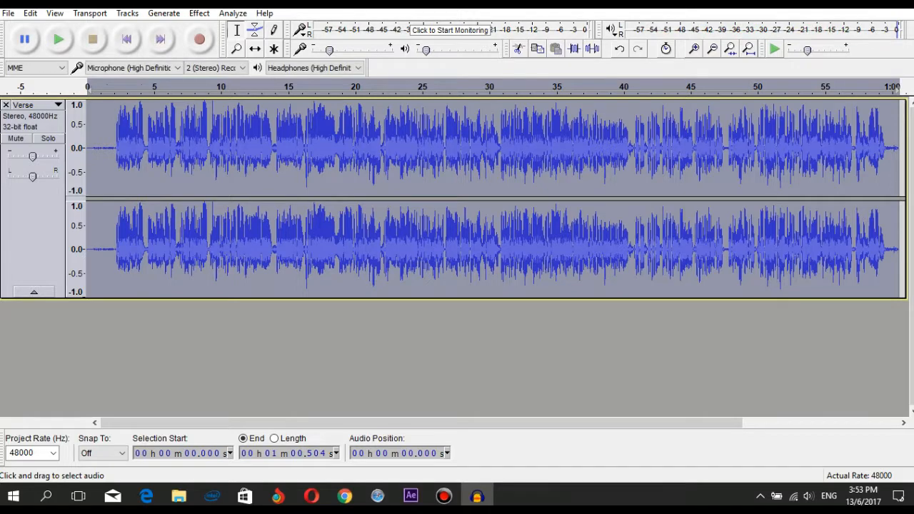
# Raise the system volume and play the opening of the Verse track briefly
pyautogui.press('XF86AudioRaiseVolume')
pyautogui.press('XF86AudioRaiseVolume')
pyautogui.press('XF86AudioRaiseVolume')
pyautogui.press('XF86AudioRaiseVolume')
pyautogui.press('XF86AudioRaiseVolume')
pyautogui.press('XF86AudioRaiseVolume')
pyautogui.press('XF86AudioRaiseVolume')
pyautogui.press('XF86AudioRaiseVolume')
pyautogui.press('XF86AudioRaiseVolume')
pyautogui.press('XF86AudioRaiseVolume')
pyautogui.press('XF86AudioRaiseVolume')
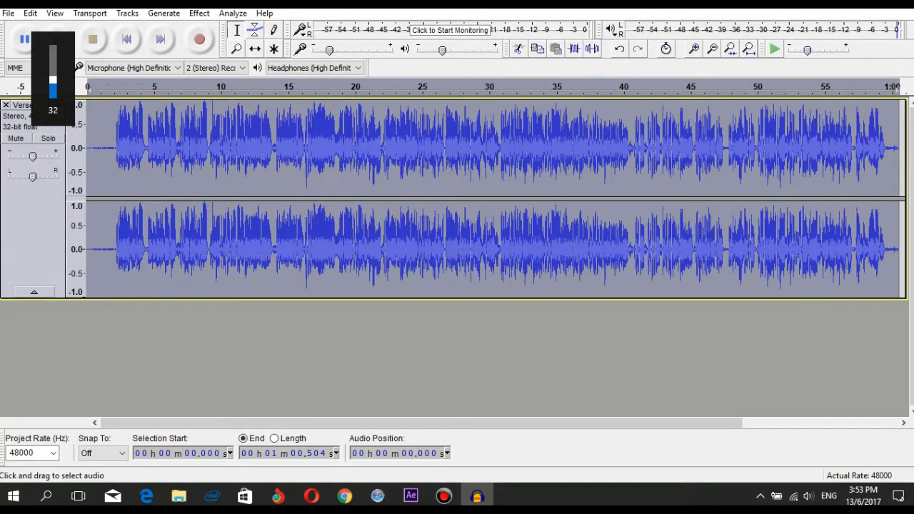
pyautogui.press('XF86AudioRaiseVolume')
pyautogui.press('XF86AudioRaiseVolume')
pyautogui.press('XF86AudioRaiseVolume')
pyautogui.press('XF86AudioRaiseVolume')
pyautogui.press('space')
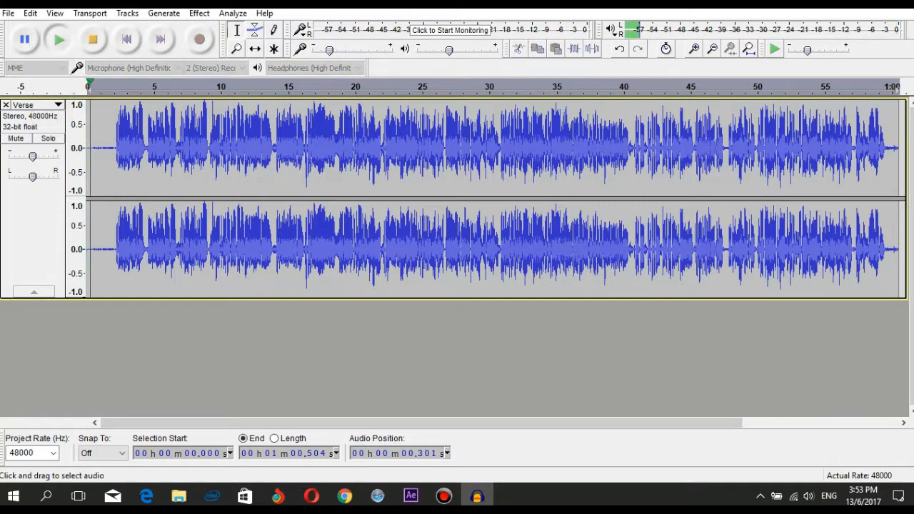
pyautogui.press('space')
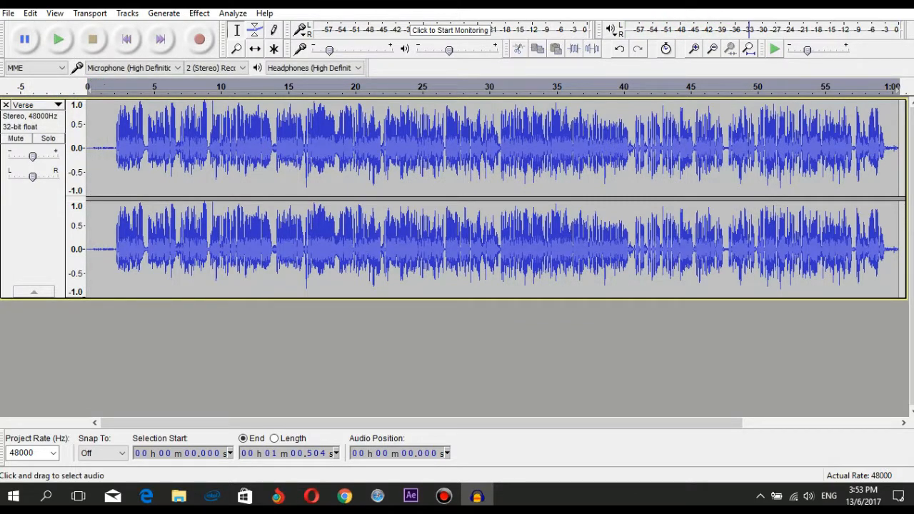
# Zoom in on the opening of the Verse track and listen to the quiet section before the vocals
pyautogui.click(90, 150)
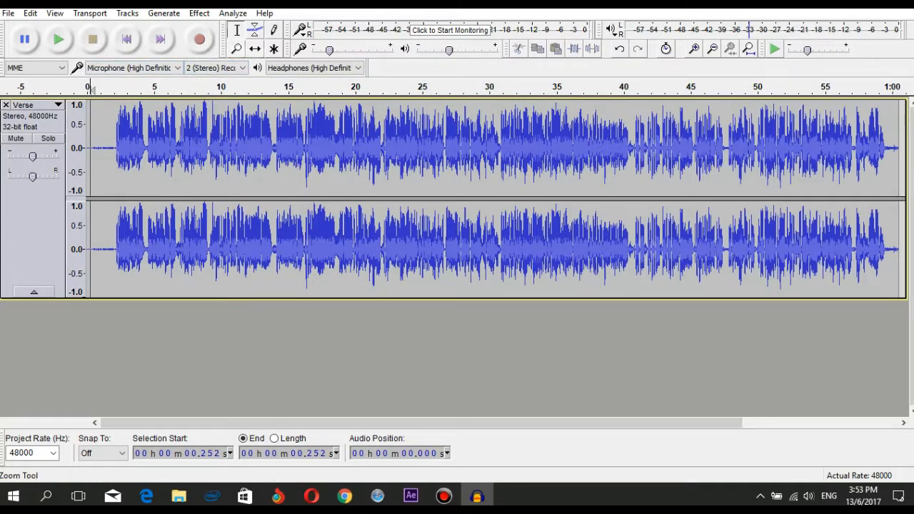
pyautogui.click(237, 48)
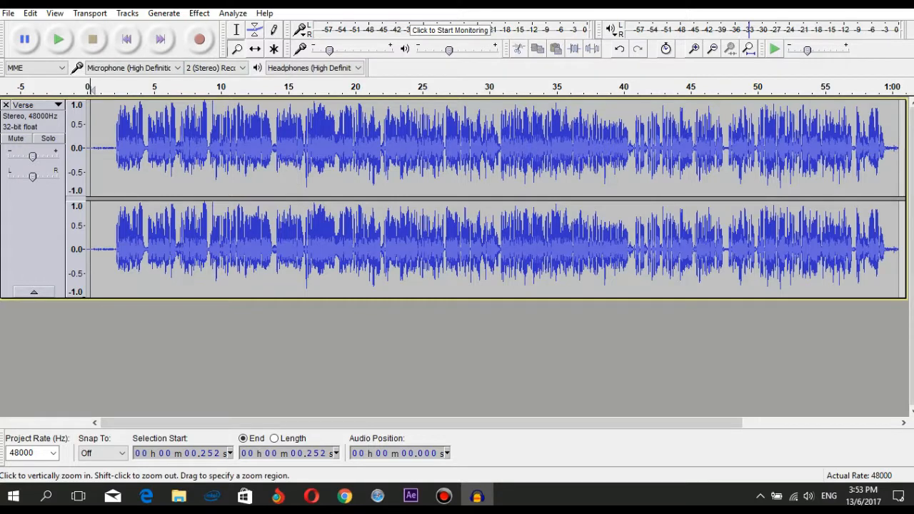
pyautogui.click(91, 150)
pyautogui.click(92, 150)
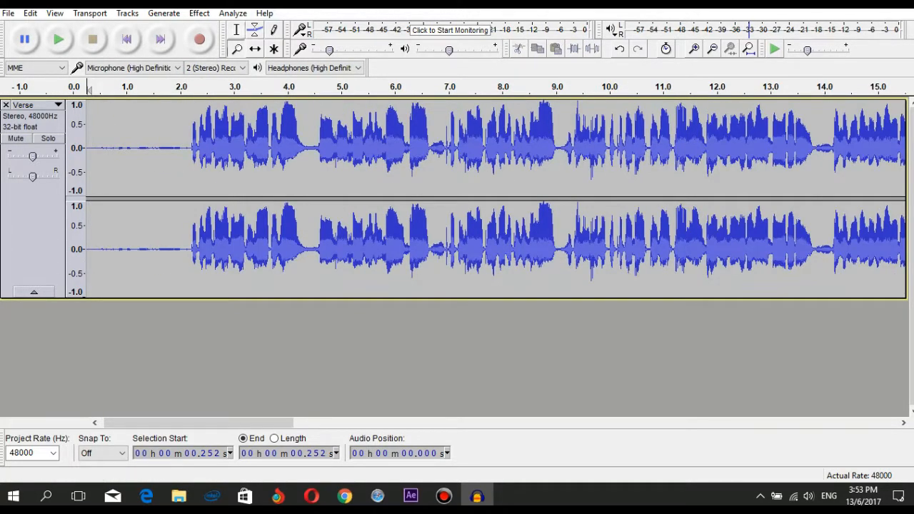
pyautogui.click(236, 30)
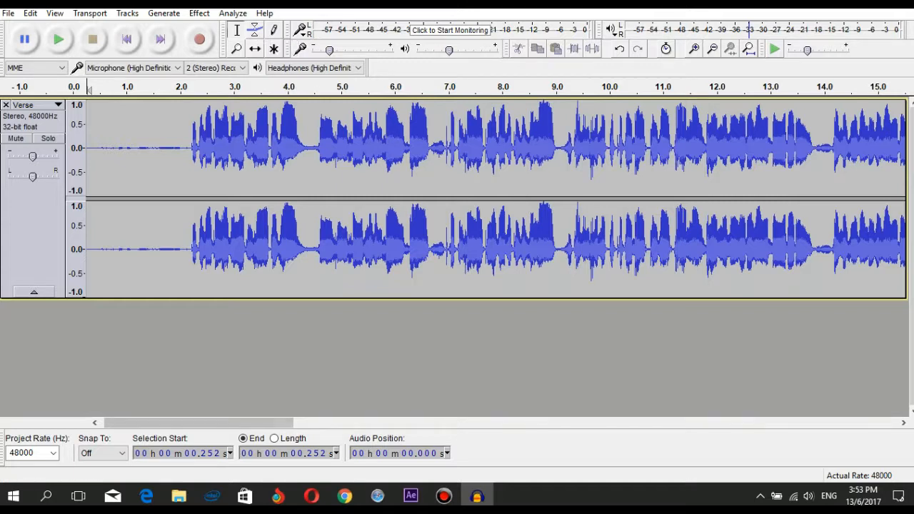
pyautogui.moveTo(198, 422); pyautogui.dragTo(195, 423)
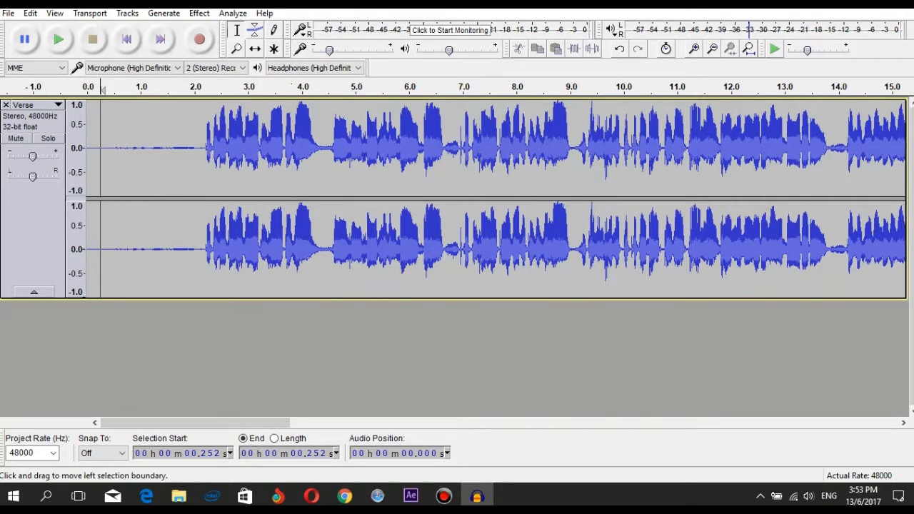
pyautogui.click(94, 214)
pyautogui.press('space')
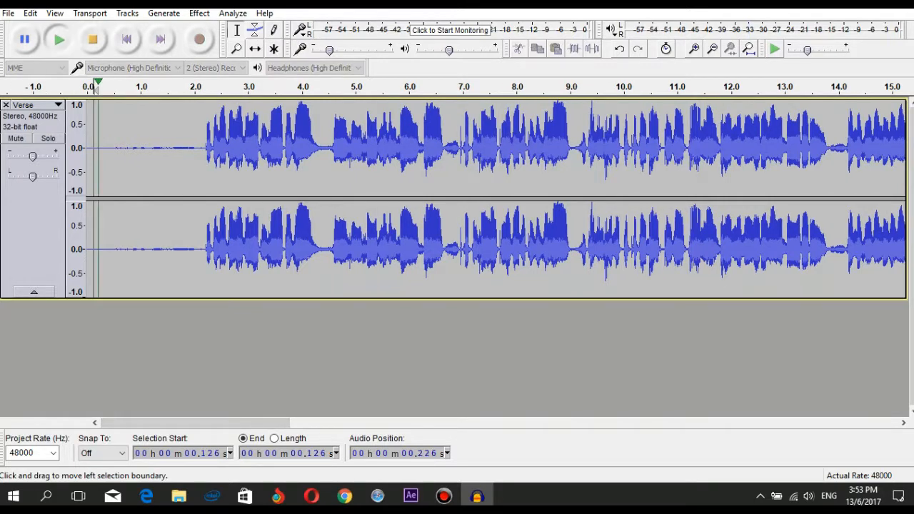
pyautogui.press('space')
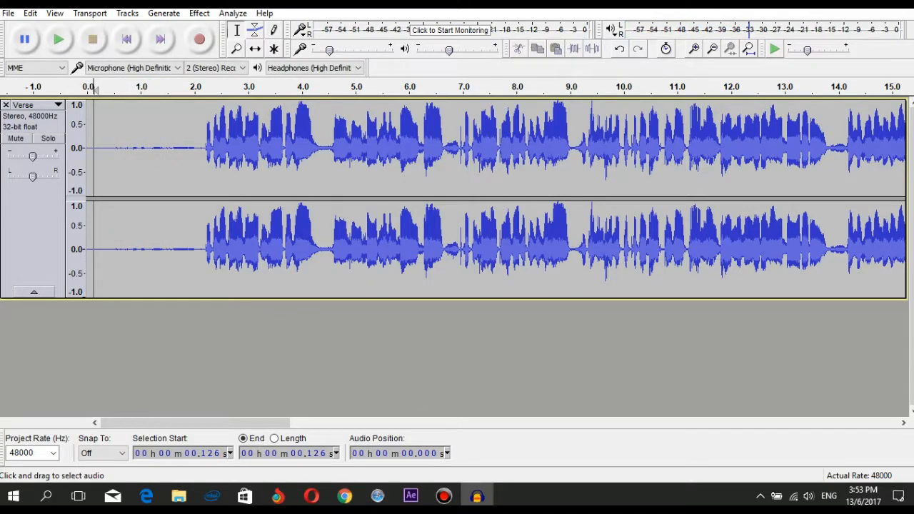
pyautogui.click(110, 215)
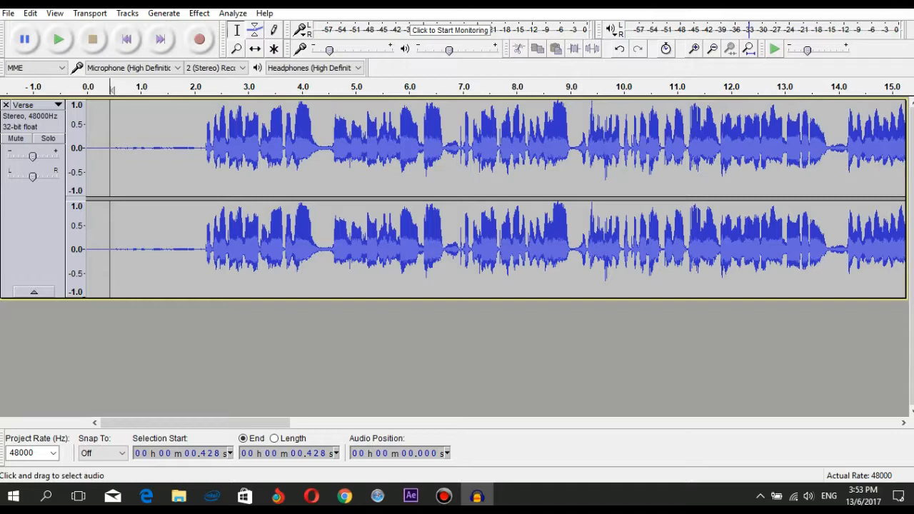
# Capture a noise profile from the quiet first 0.5 seconds of the Verse track for Noise Reduction
pyautogui.moveTo(87, 214); pyautogui.dragTo(114, 214)
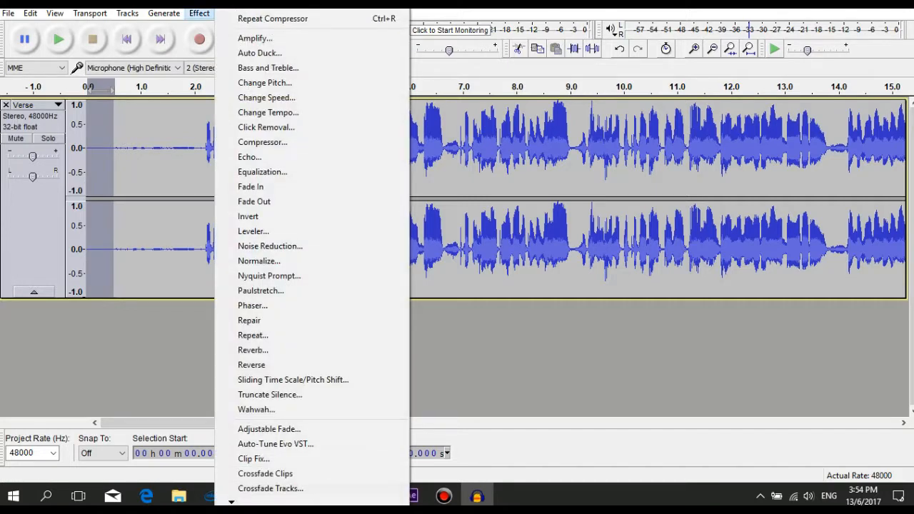
pyautogui.press('Return')
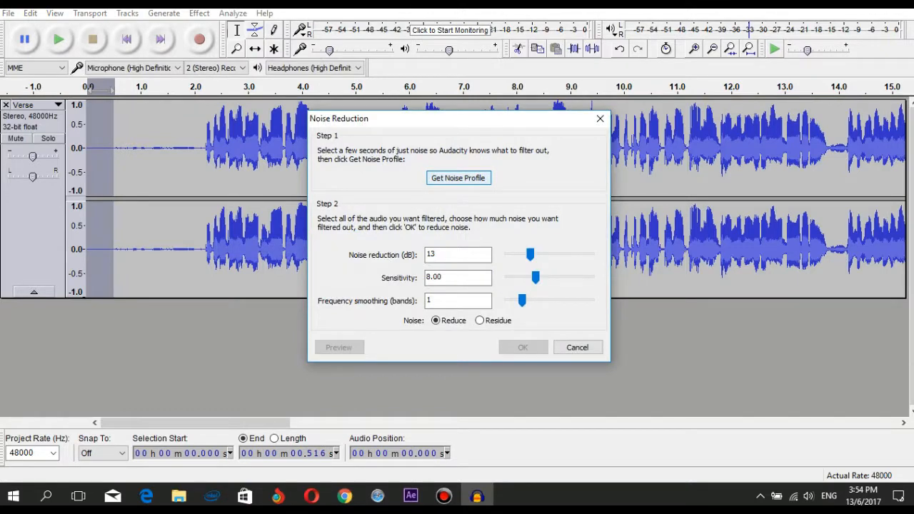
pyautogui.press('Return')
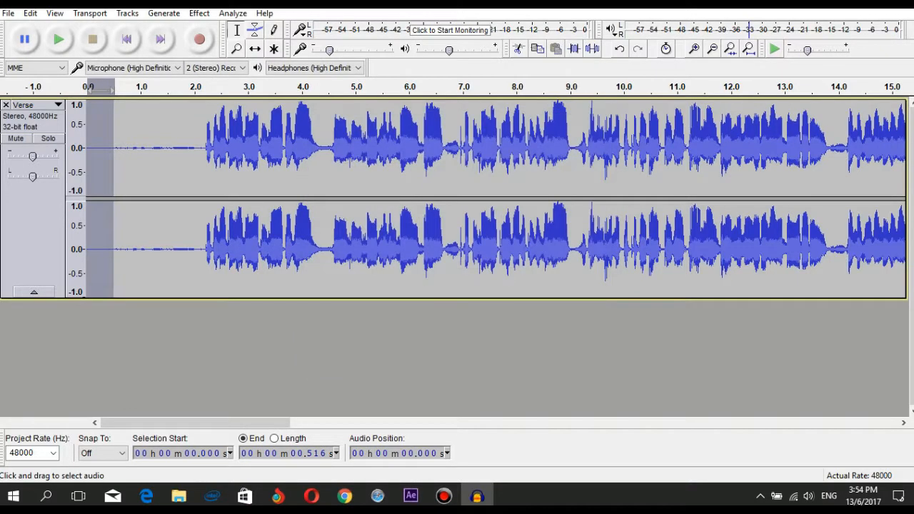
# Apply Noise Reduction to the whole Verse track with 13 dB reduction, sensitivity 8.00 and frequency smoothing 1
pyautogui.hotkey('ctrl', 'a')
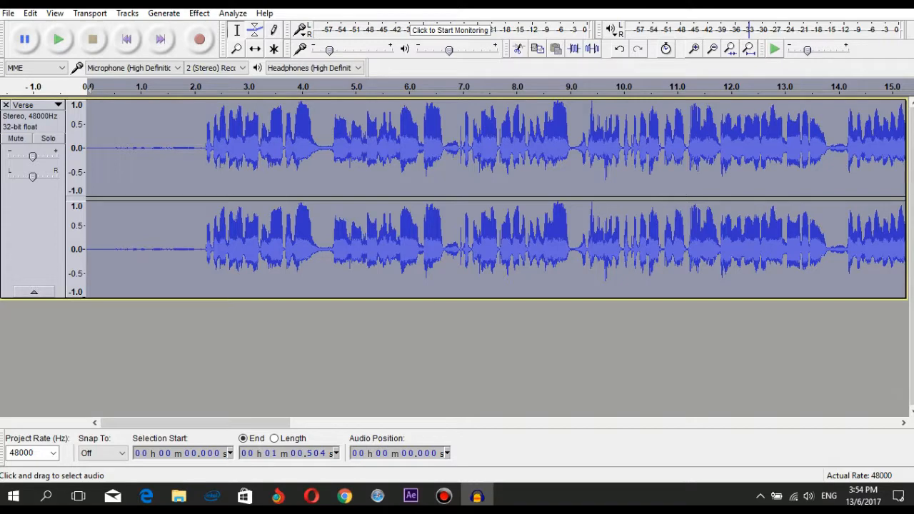
pyautogui.click(199, 13)
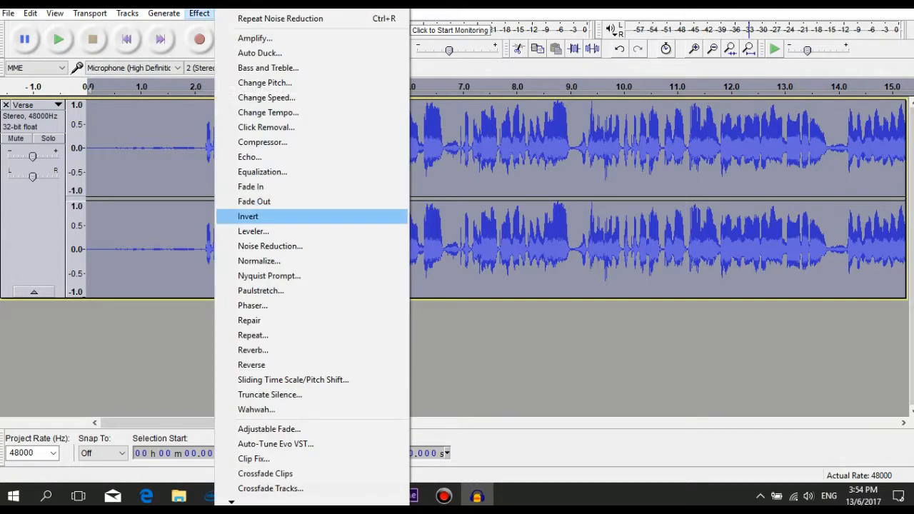
pyautogui.click(271, 246)
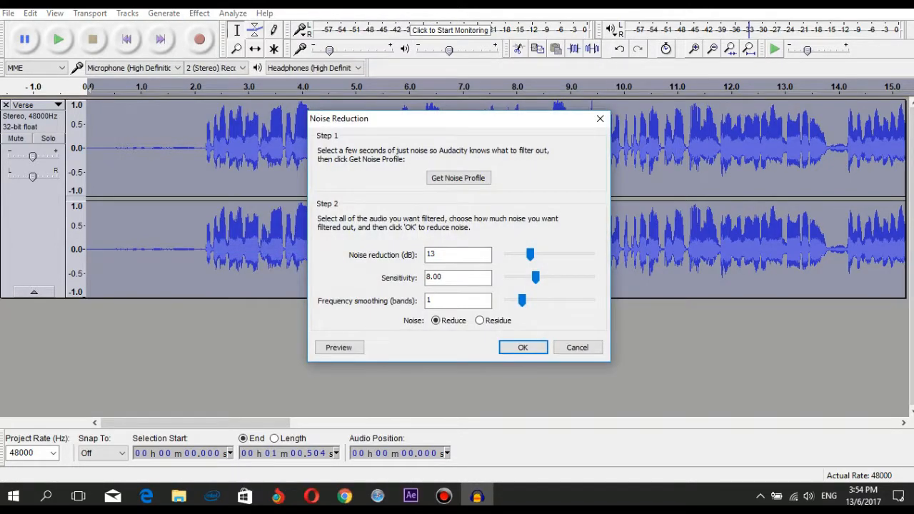
pyautogui.write('13')
pyautogui.click(452, 278)
pyautogui.click(457, 255)
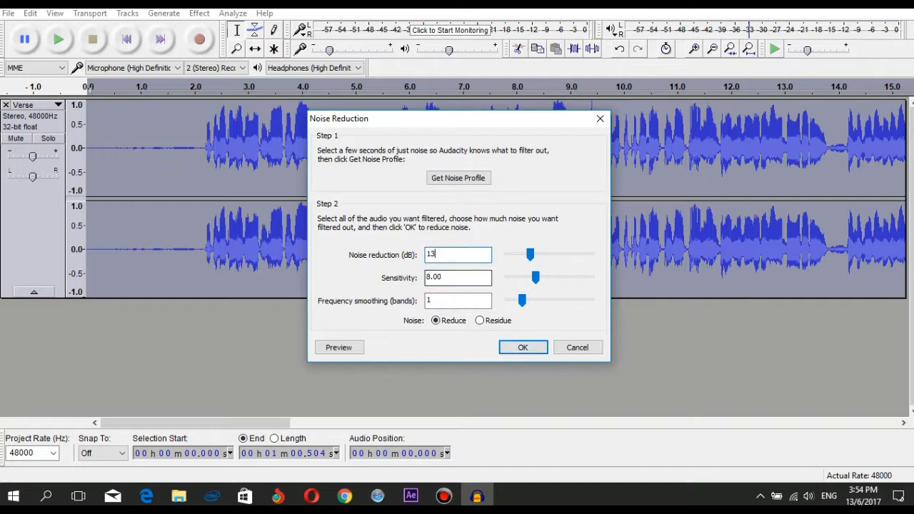
pyautogui.press('Return')
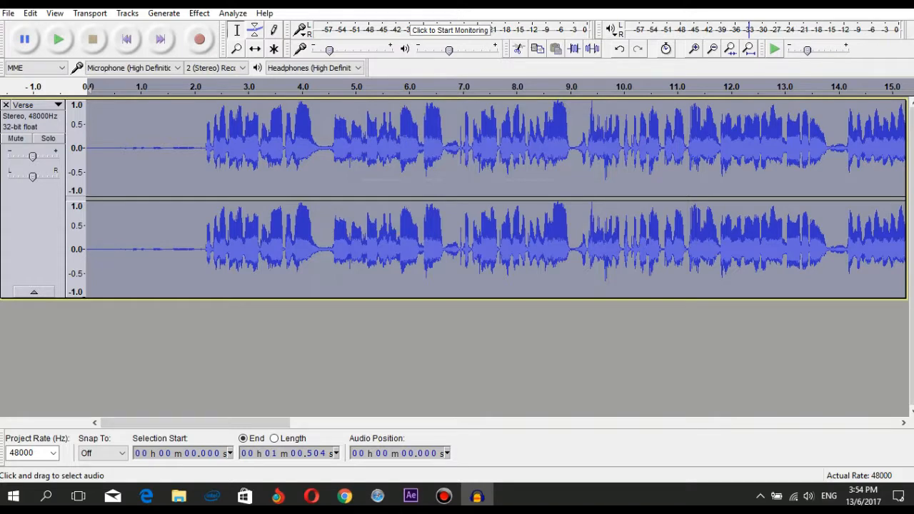
# Play the opening of the Verse track, then check the quiet gap after 47 seconds by ear
pyautogui.press('space')
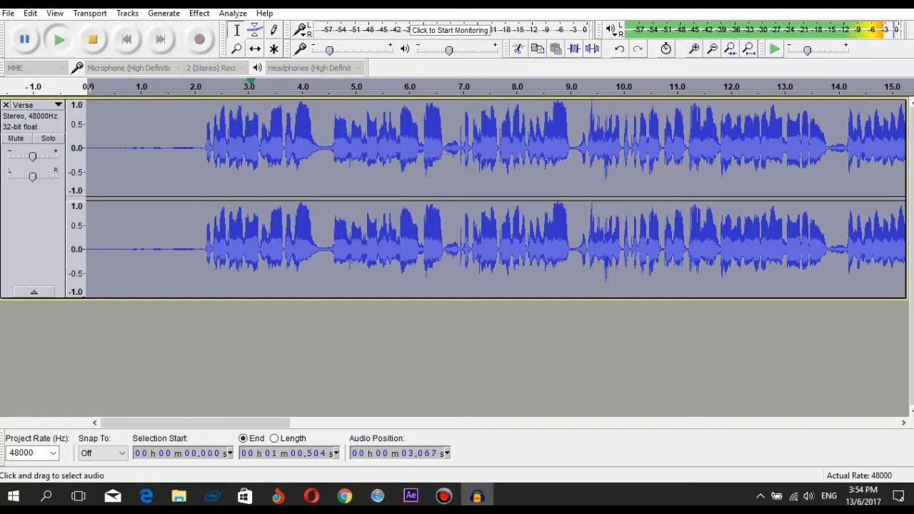
pyautogui.press('space')
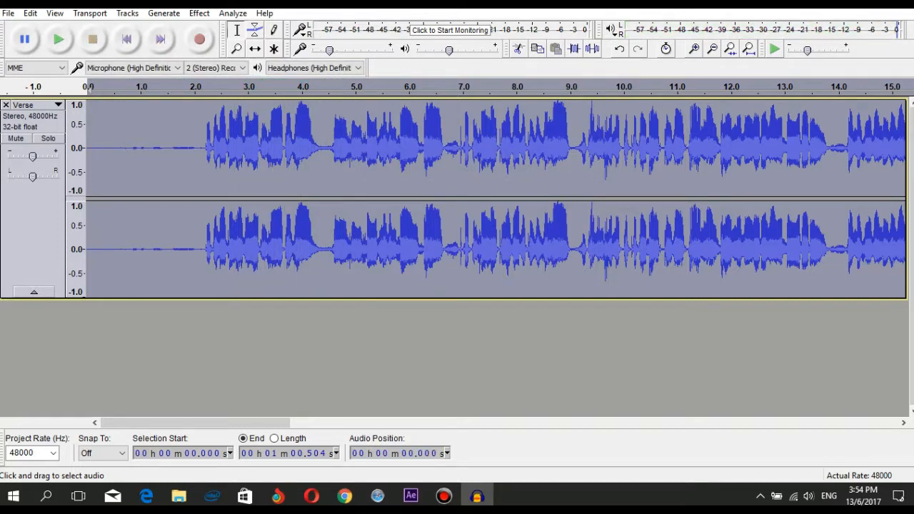
pyautogui.moveTo(239, 423); pyautogui.dragTo(754, 422)
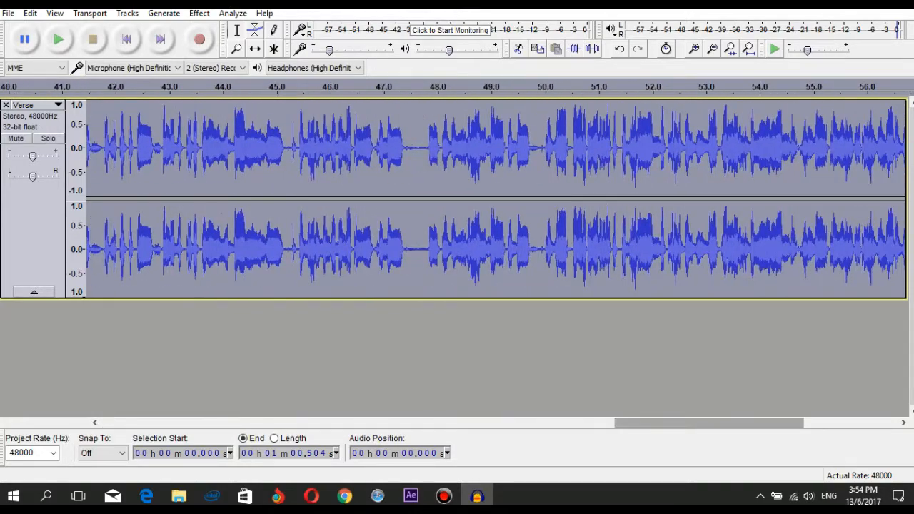
pyautogui.click(405, 265)
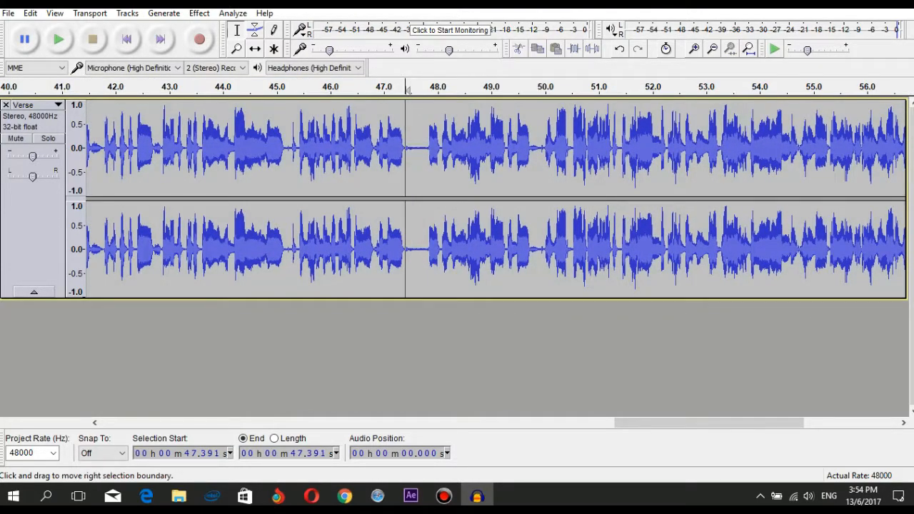
pyautogui.moveTo(413, 250); pyautogui.dragTo(422, 179)
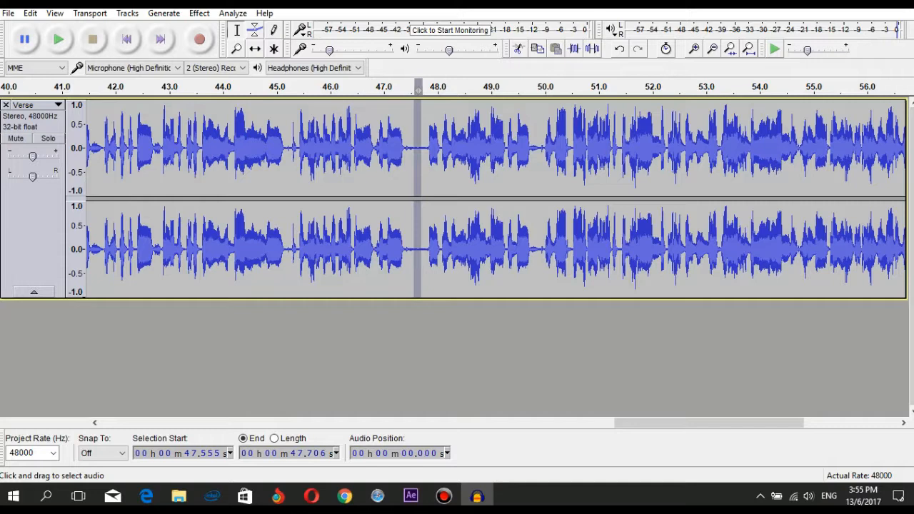
pyautogui.click(386, 150)
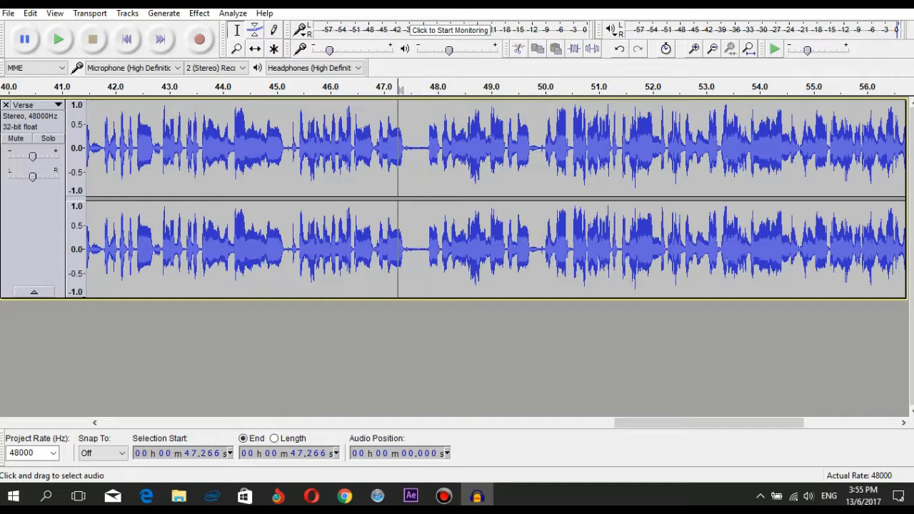
pyautogui.press('space')
pyautogui.press('space')
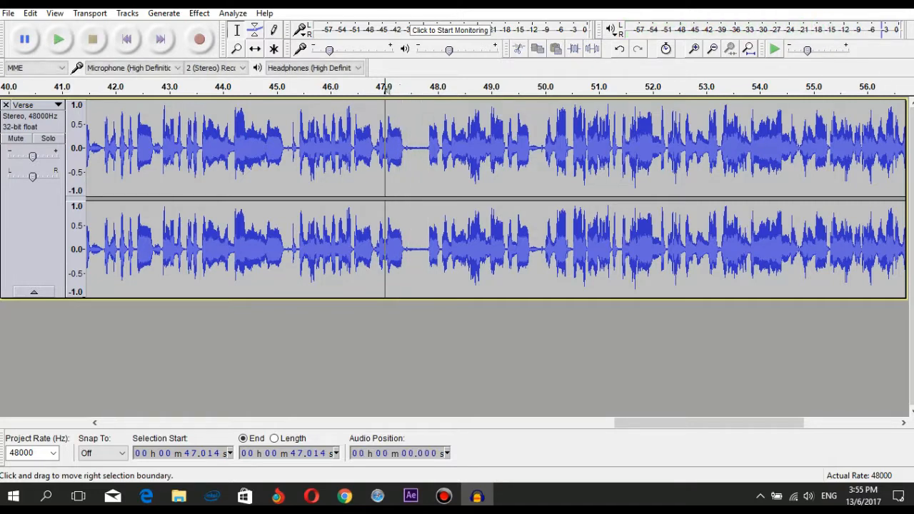
# Capture a new noise profile from the quiet gap between about 47.59 and 47.69 seconds
pyautogui.moveTo(414, 150); pyautogui.dragTo(420, 150)
pyautogui.click(199, 13)
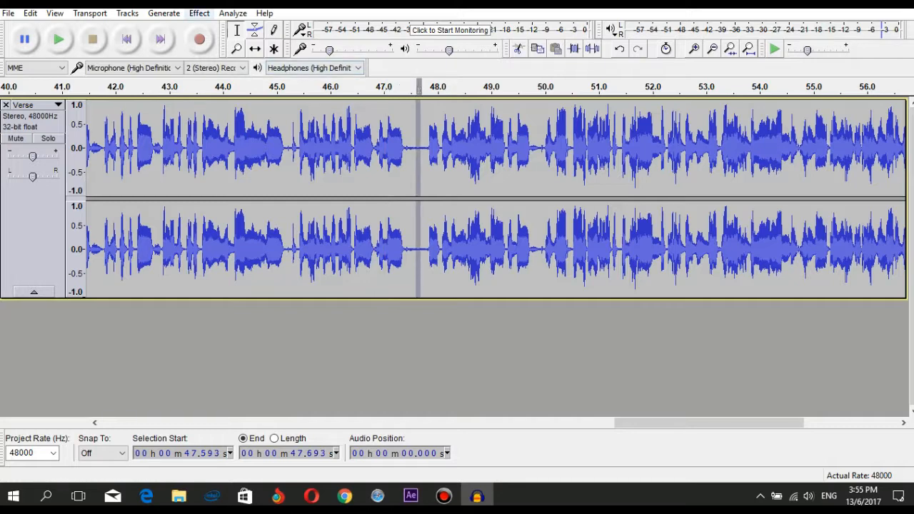
pyautogui.click(270, 246)
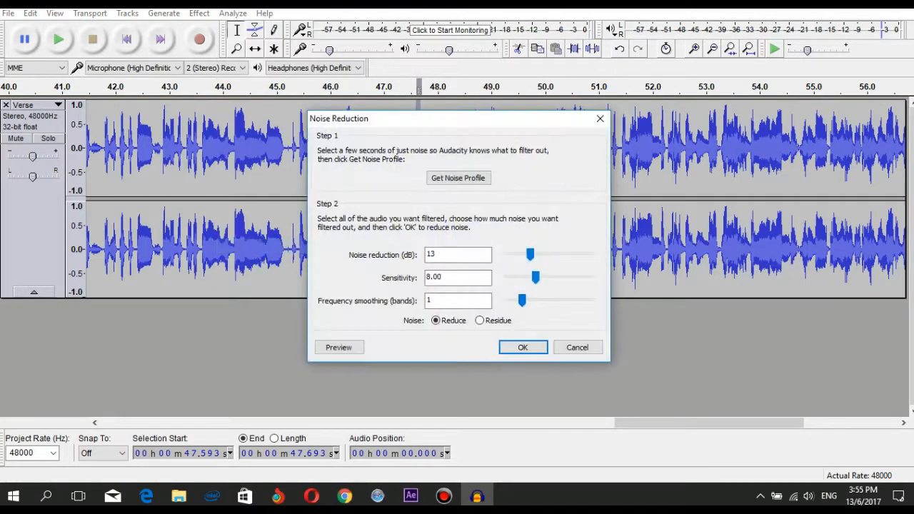
pyautogui.click(457, 173)
# Apply Noise Reduction to the entire Verse track again using the profile from the gap, keeping 13 dB, sensitivity 8.00 and smoothing 1
pyautogui.hotkey('ctrl', 'a')
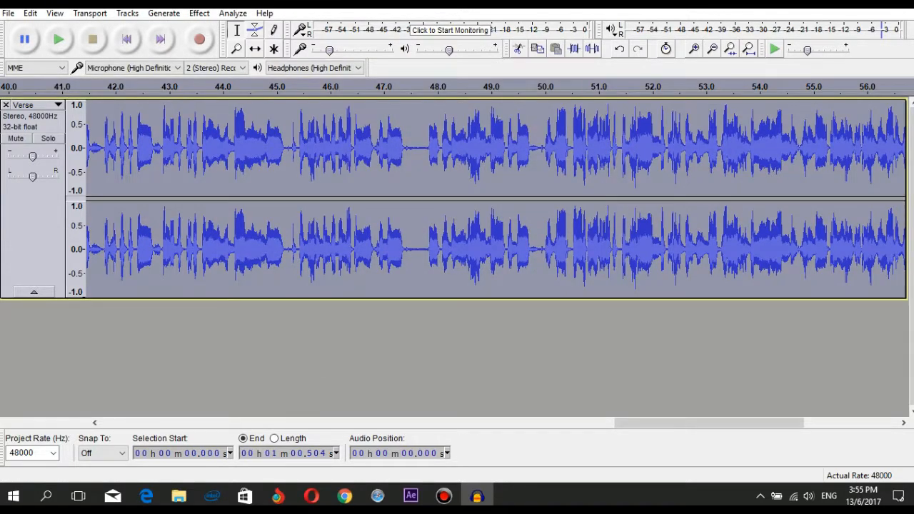
pyautogui.click(200, 13)
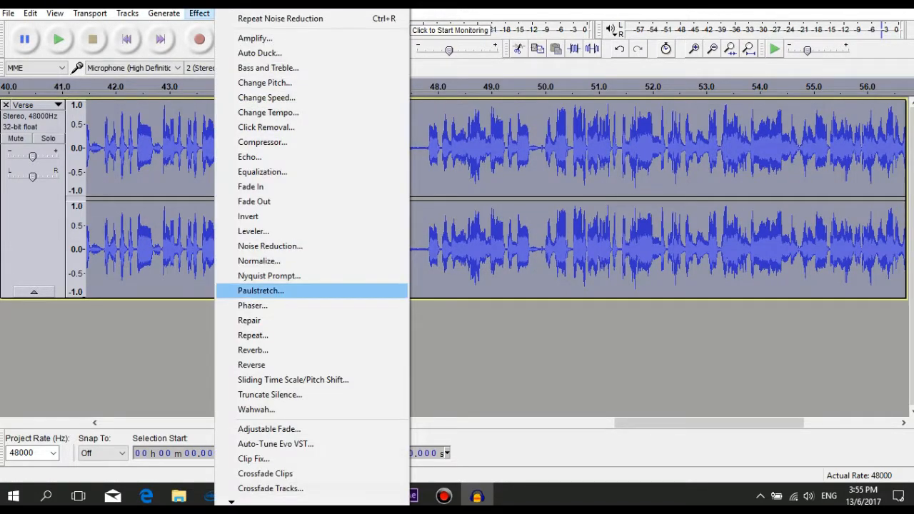
pyautogui.click(270, 246)
pyautogui.click(522, 347)
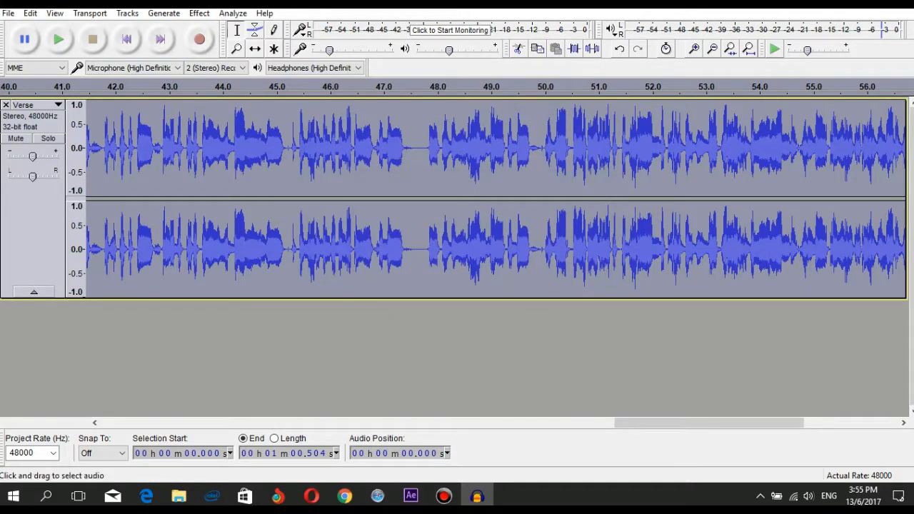
# Inspect the cleaned gap near 47.5 seconds, then return to the start and play the opening of the track
pyautogui.moveTo(416, 164); pyautogui.dragTo(426, 164)
pyautogui.click(410, 164)
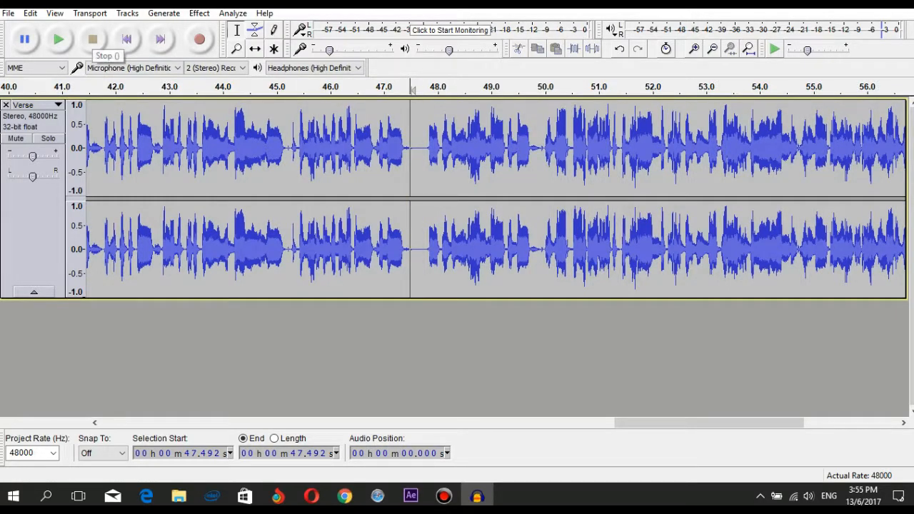
pyautogui.click(127, 39)
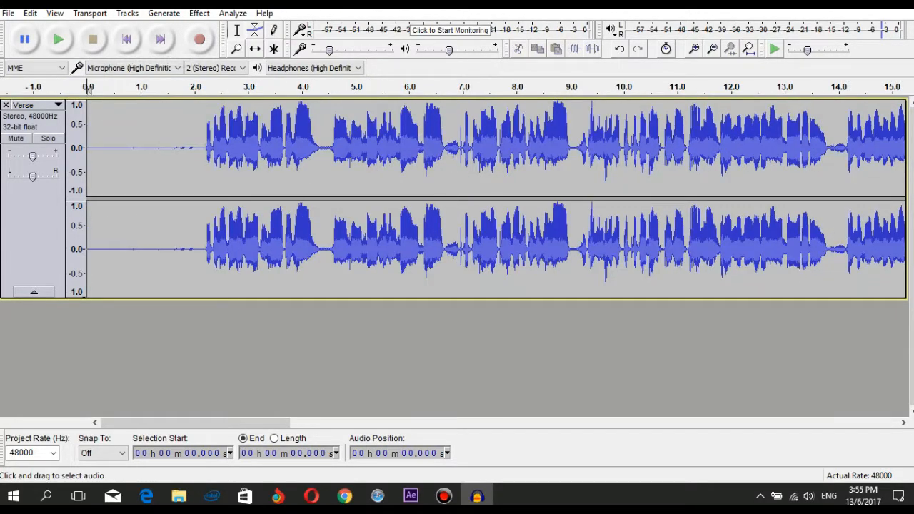
pyautogui.press('space')
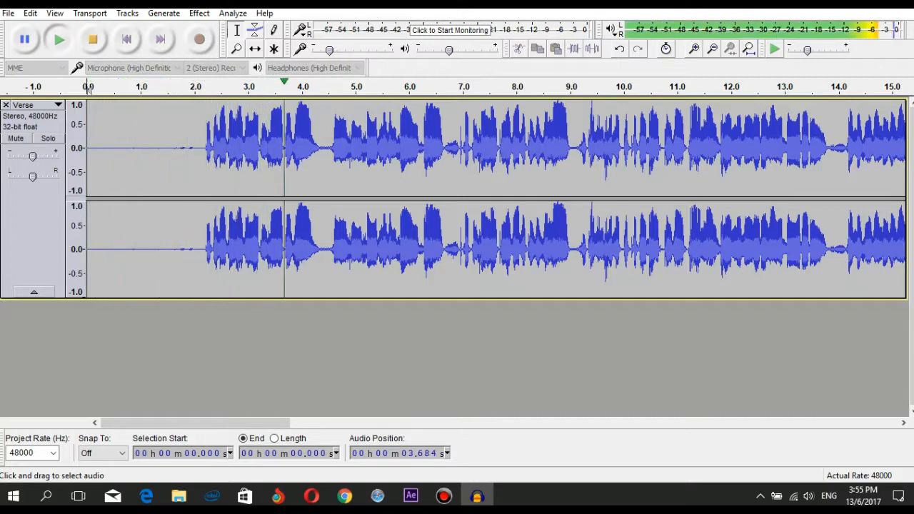
pyautogui.press('space')
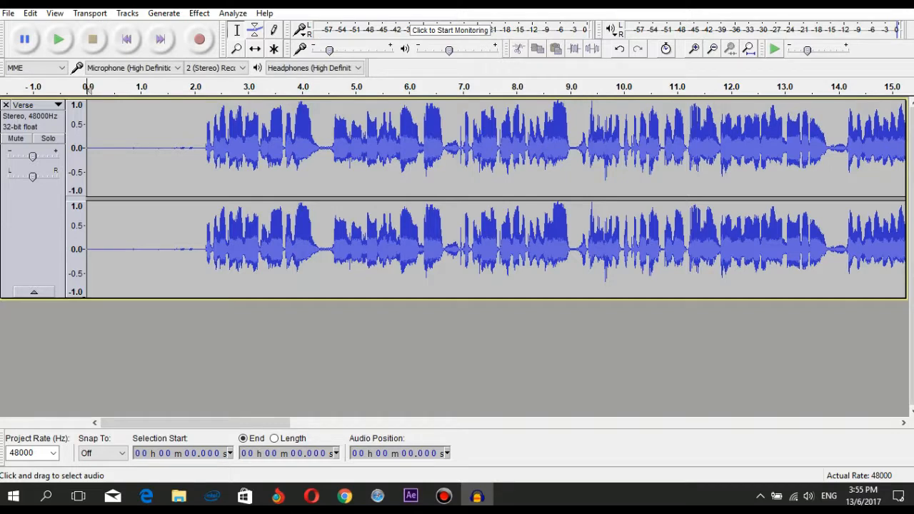
# Export the processed audio to the Desktop as Verse1 in WAV (Microsoft) signed 16 bit PCM format
pyautogui.click(8, 13)
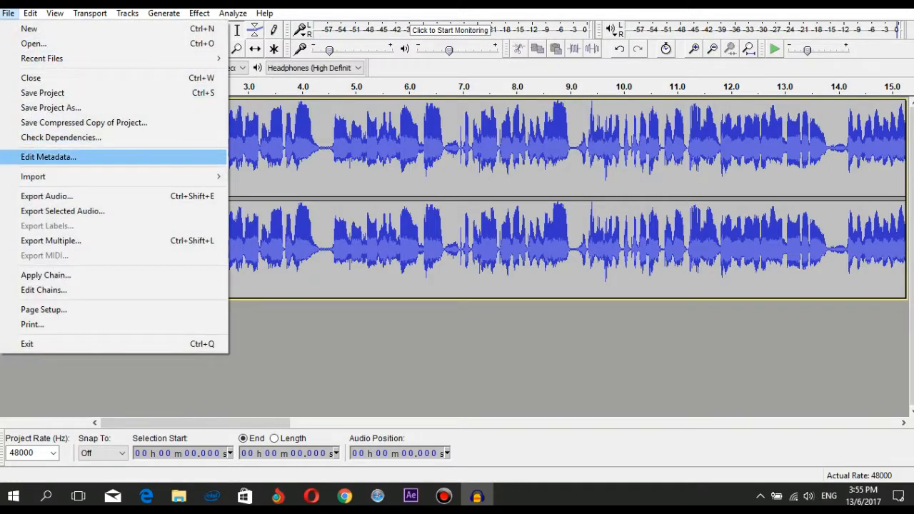
pyautogui.press('Down')
pyautogui.press('Down')
pyautogui.press('Return')
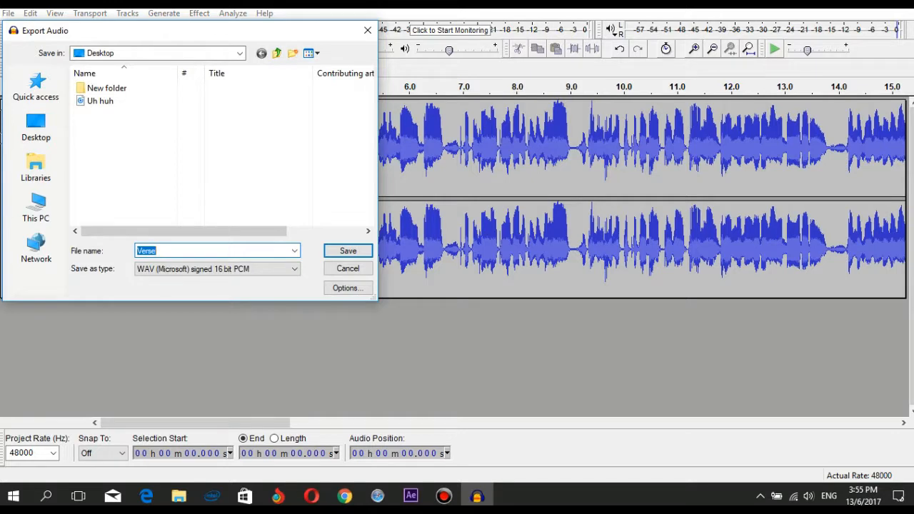
pyautogui.click(161, 251)
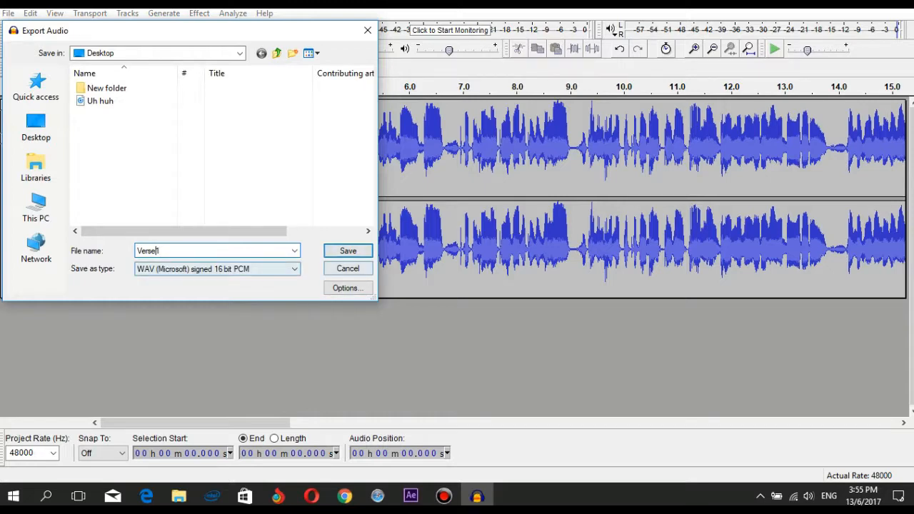
pyautogui.click(348, 251)
pyautogui.press('Return')
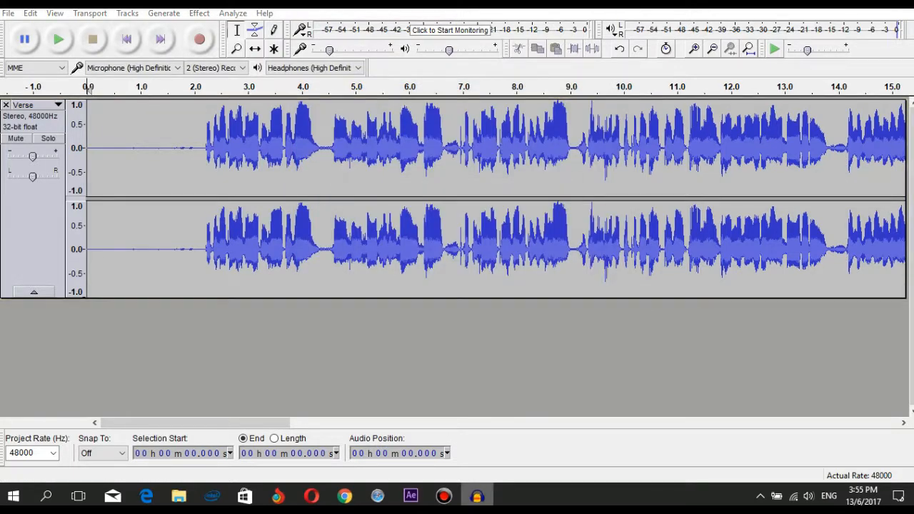
# Close Audacity without saving the project changes and move the Verse1 file beside Verse on the desktop
pyautogui.rightClick(477, 496)
pyautogui.click(421, 468)
pyautogui.click(464, 290)
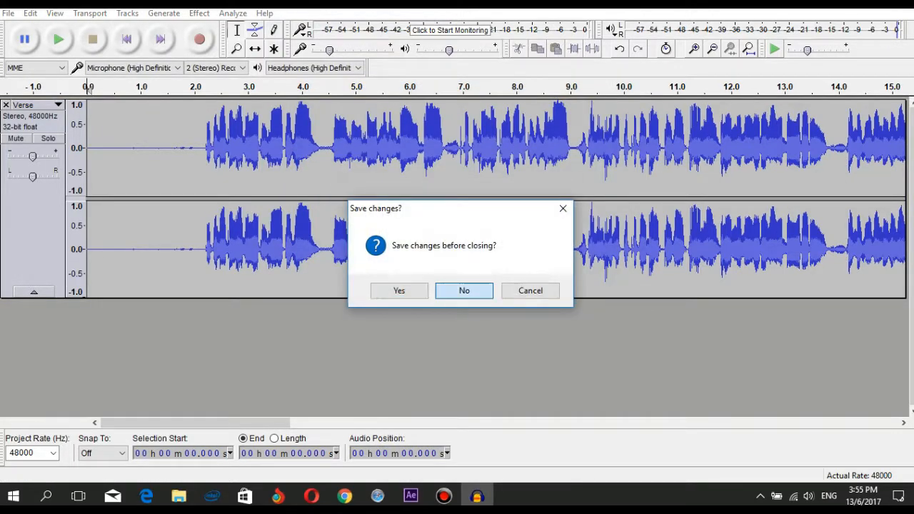
pyautogui.moveTo(174, 225); pyautogui.dragTo(377, 225)
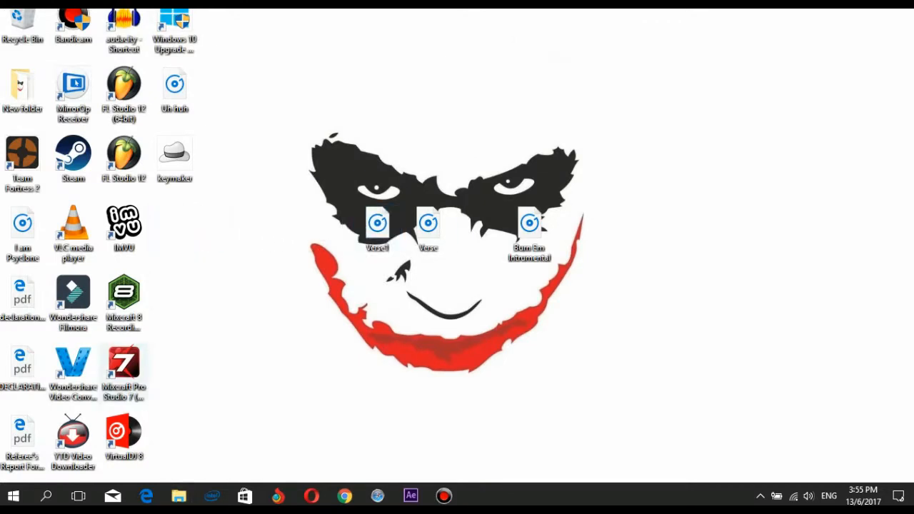
# Start a new project in Mixcraft Pro Studio 7 with four audio tracks and pan the second track slightly left
pyautogui.doubleClick(118, 360)
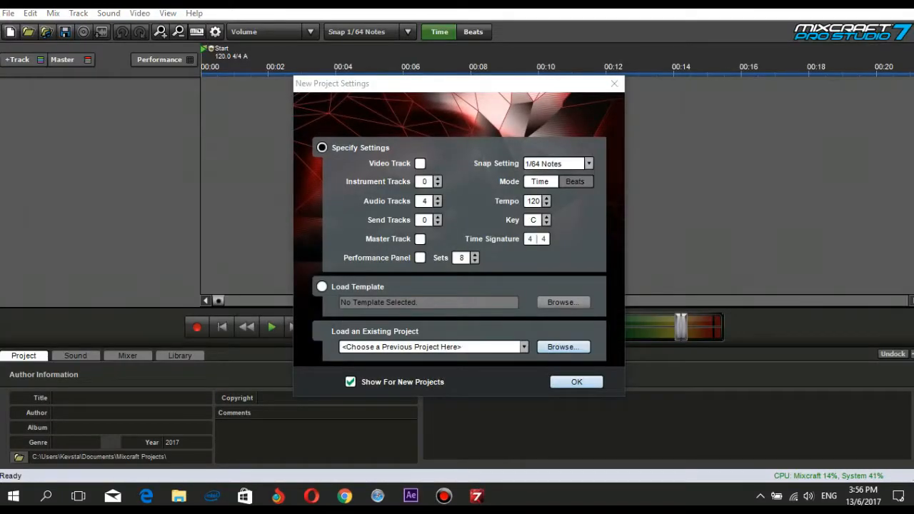
pyautogui.press('Return')
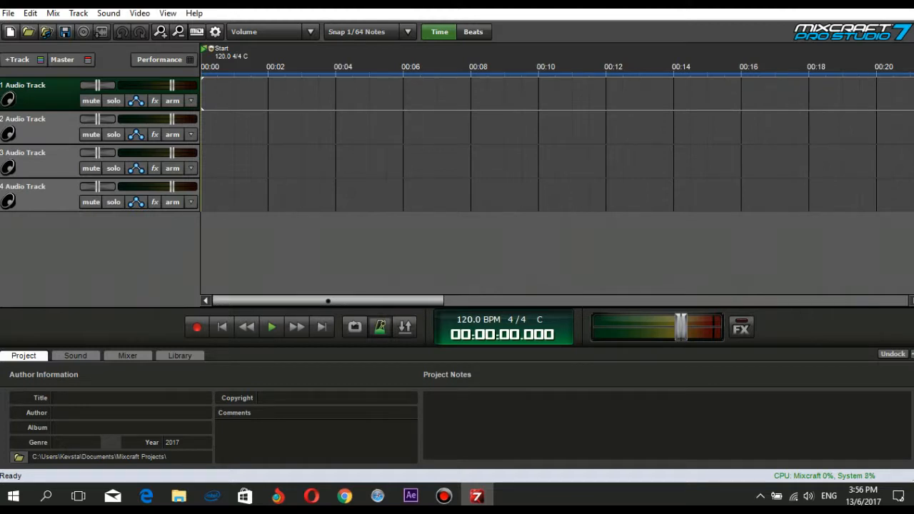
pyautogui.moveTo(98, 119); pyautogui.dragTo(95, 119)
pyautogui.click(50, 165)
pyautogui.click(50, 200)
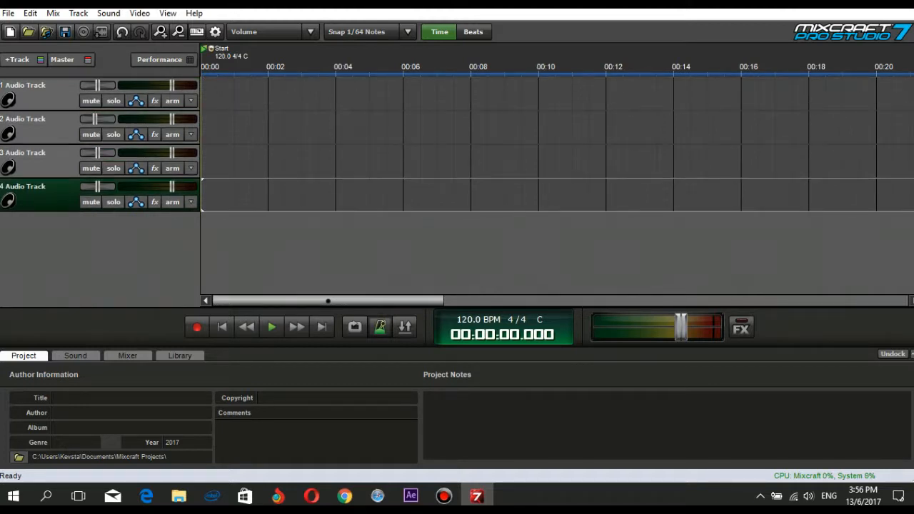
pyautogui.click(50, 132)
pyautogui.click(50, 98)
pyautogui.click(50, 132)
pyautogui.click(50, 165)
pyautogui.click(50, 200)
# Add the Burn Em Intrumental sound from the Desktop to the first track, starting at 0 seconds, and return to the project start
pyautogui.click(50, 98)
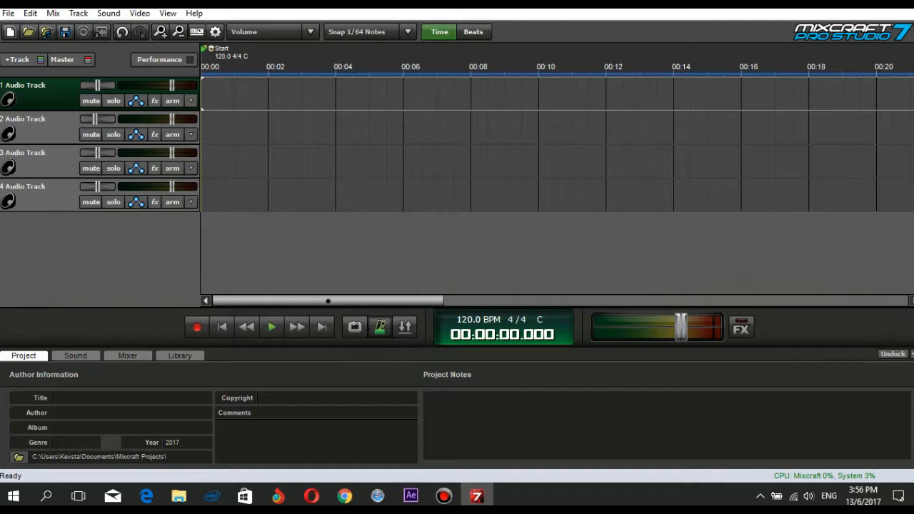
pyautogui.doubleClick(242, 93)
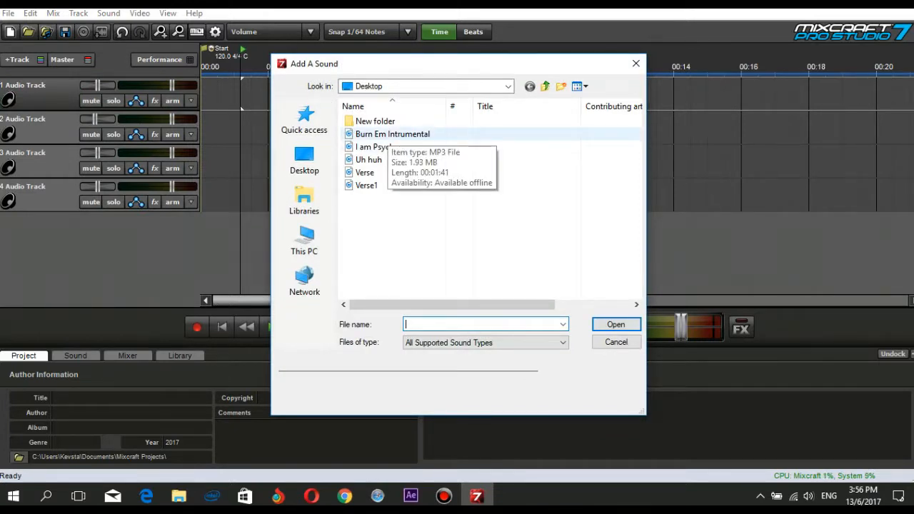
pyautogui.click(388, 134)
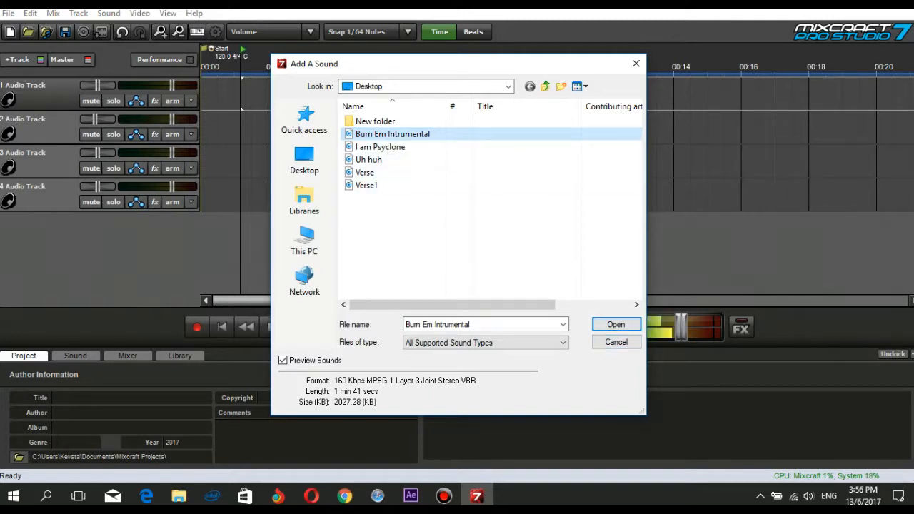
pyautogui.click(615, 325)
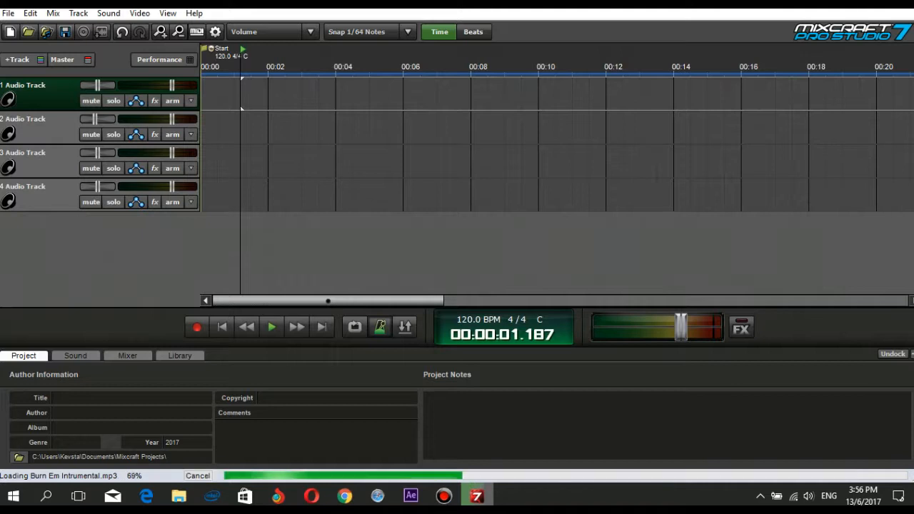
pyautogui.moveTo(322, 84); pyautogui.dragTo(281, 83)
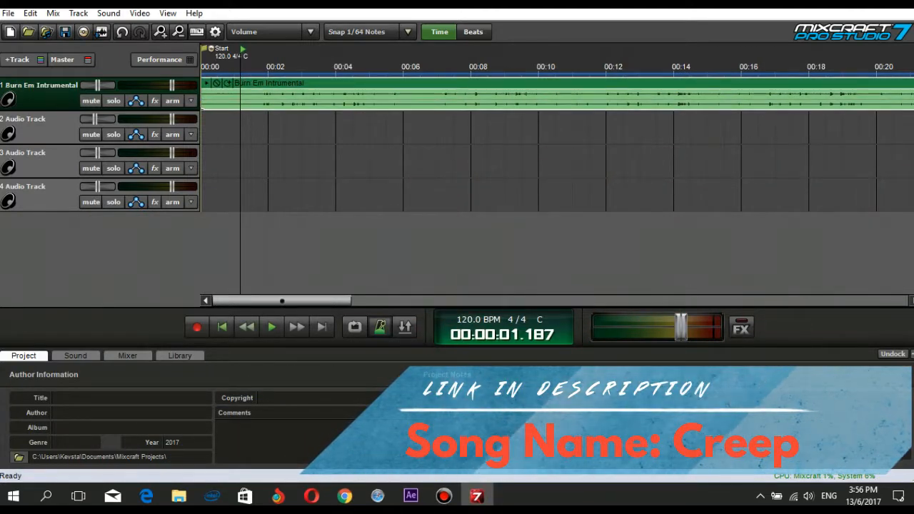
pyautogui.press('Home')
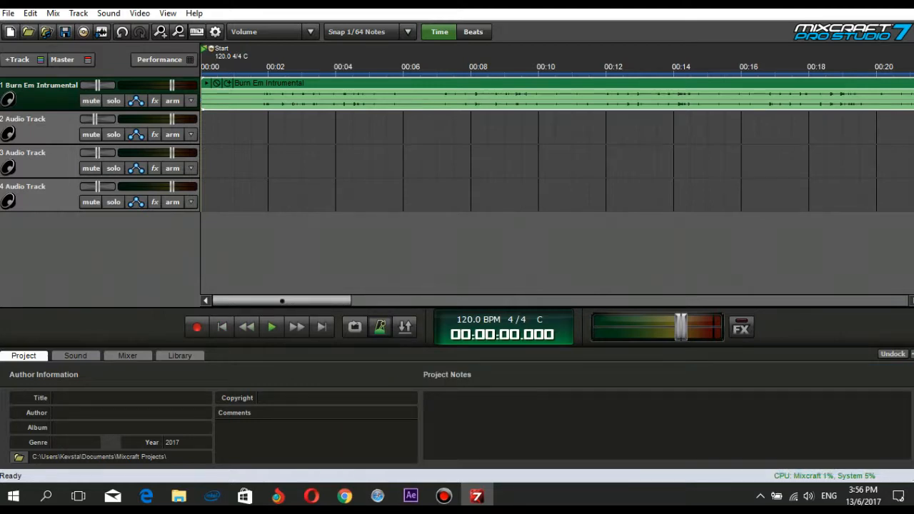
# Add the Verse1 sound from the Desktop to the second track near the start
pyautogui.click(44, 127)
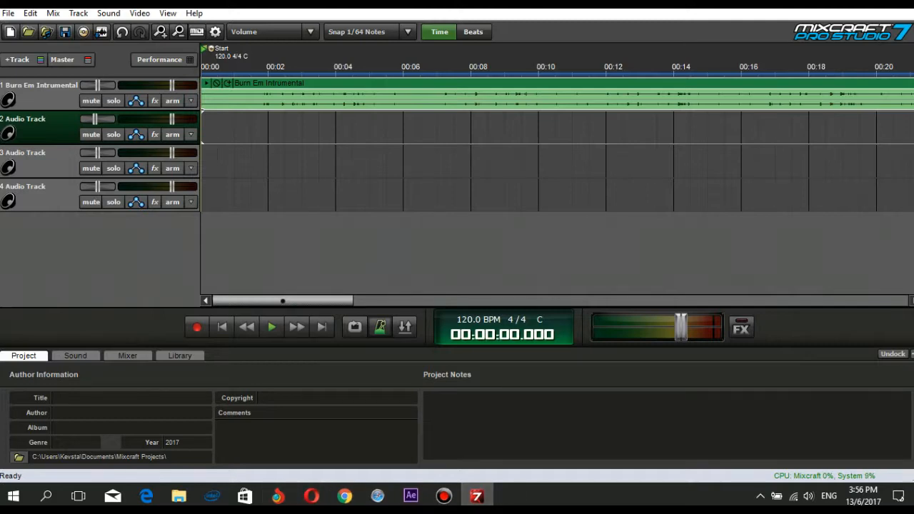
pyautogui.doubleClick(217, 139)
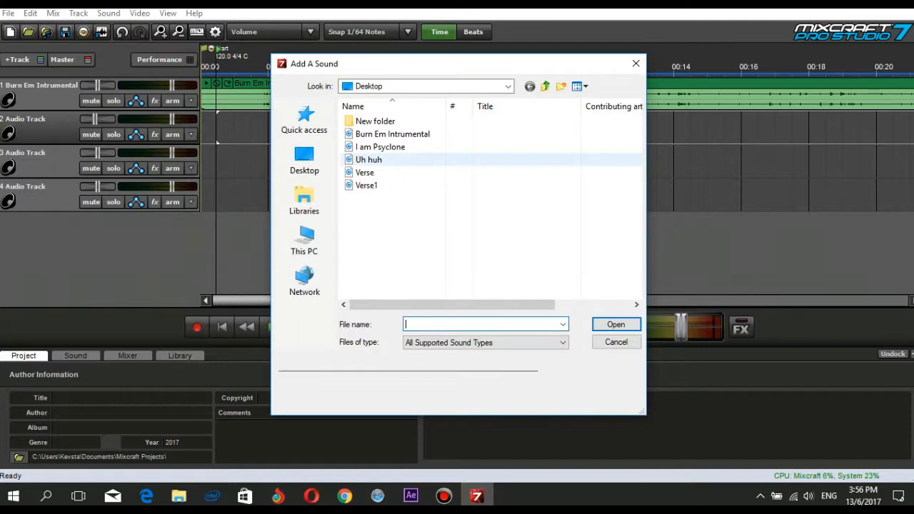
pyautogui.doubleClick(366, 185)
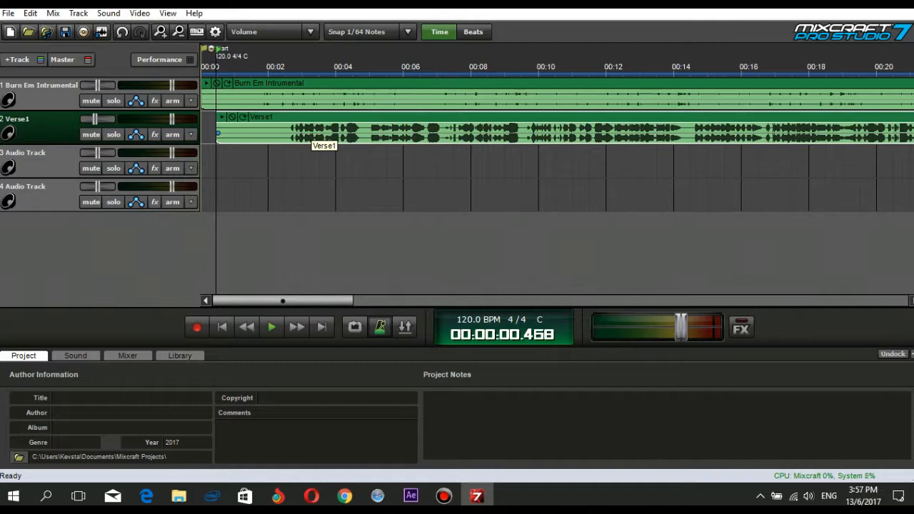
# Move the Verse1 clip along its track to start at about 39 seconds, near the instrumental's louder section
pyautogui.moveTo(294, 301); pyautogui.dragTo(474, 301)
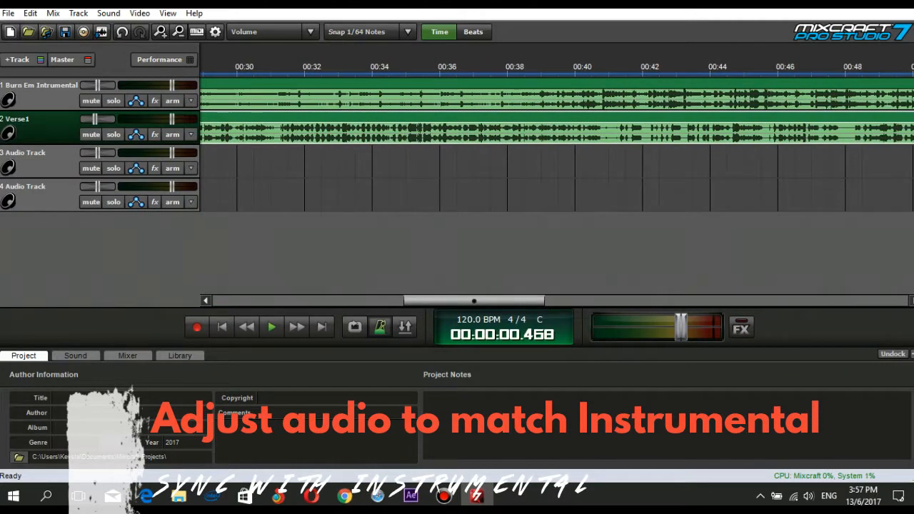
pyautogui.moveTo(474, 301)
pyautogui.mouseDown()
pyautogui.moveTo(579, 301)
pyautogui.moveTo(488, 301)
pyautogui.mouseUp()
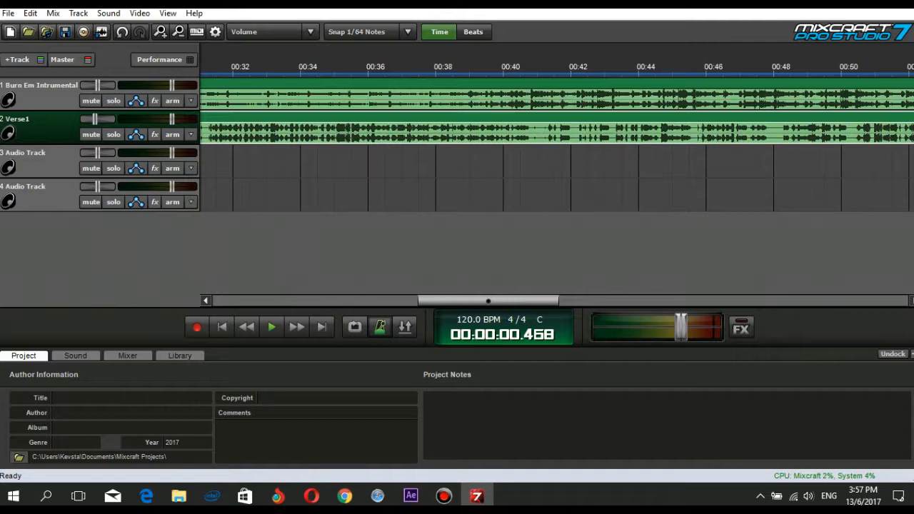
pyautogui.moveTo(488, 117); pyautogui.dragTo(889, 117)
pyautogui.moveTo(443, 117); pyautogui.dragTo(507, 117)
# Play from about 39.6 seconds to locate the verse entry and add a blue marker titled v1 at 40.875 seconds
pyautogui.click(491, 67)
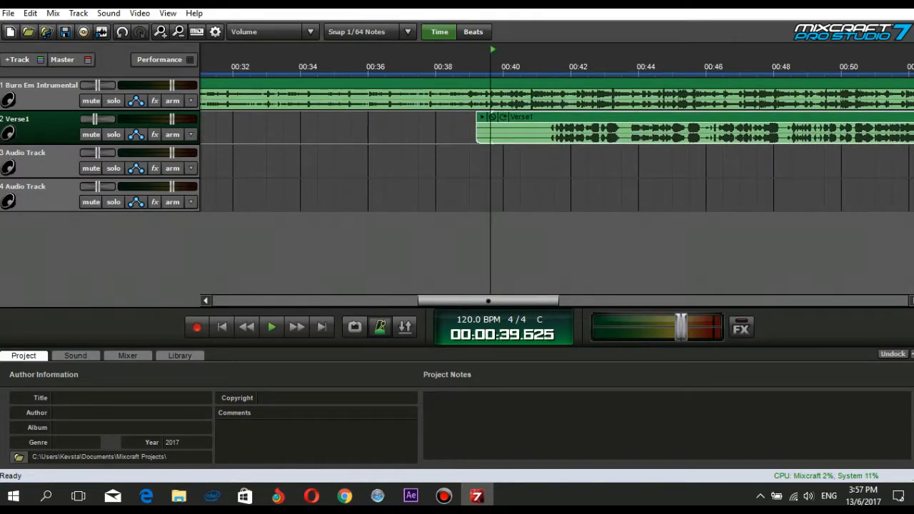
pyautogui.press('space')
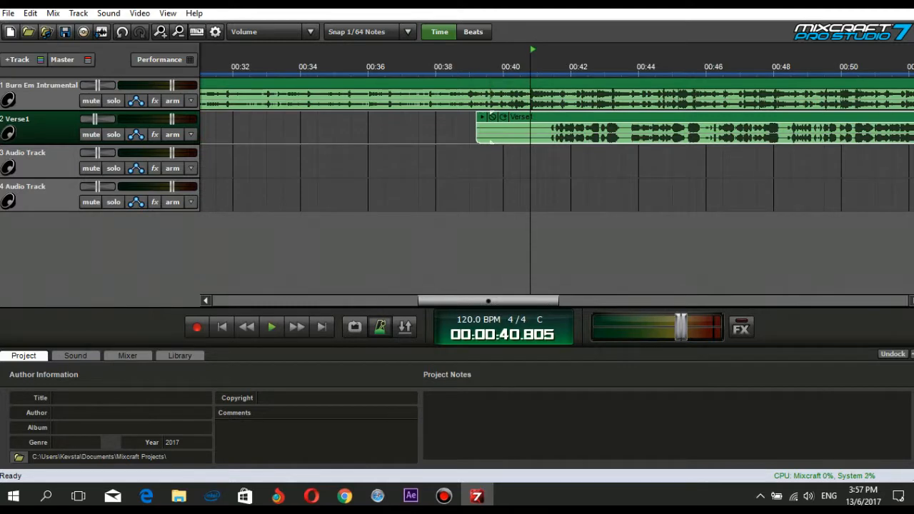
pyautogui.rightClick(532, 53)
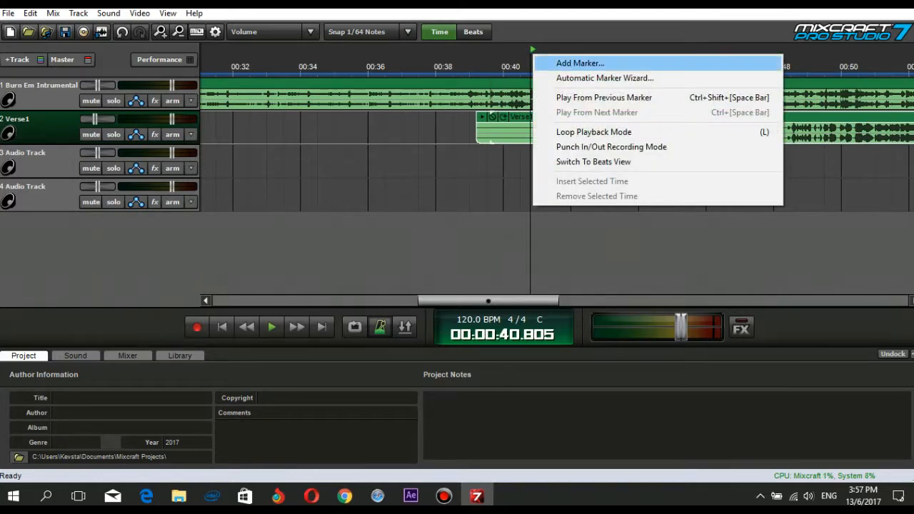
pyautogui.press('Return')
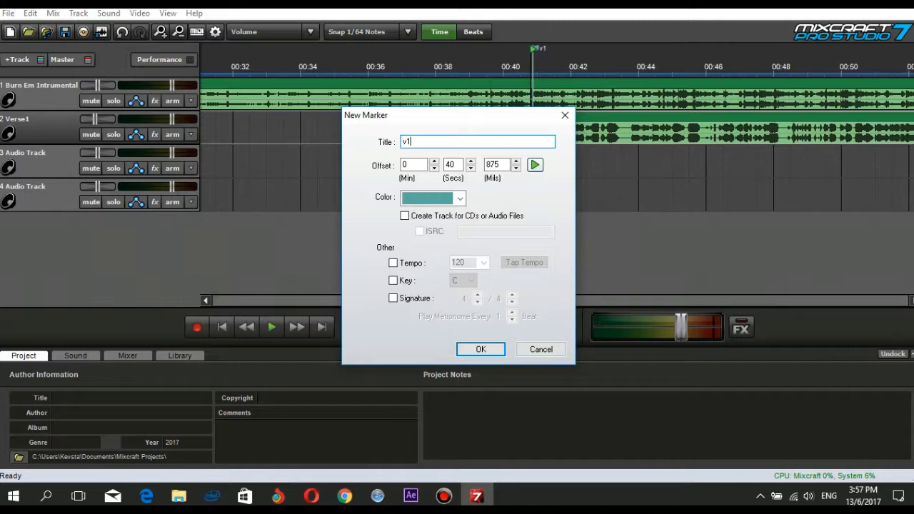
pyautogui.click(461, 198)
pyautogui.click(433, 246)
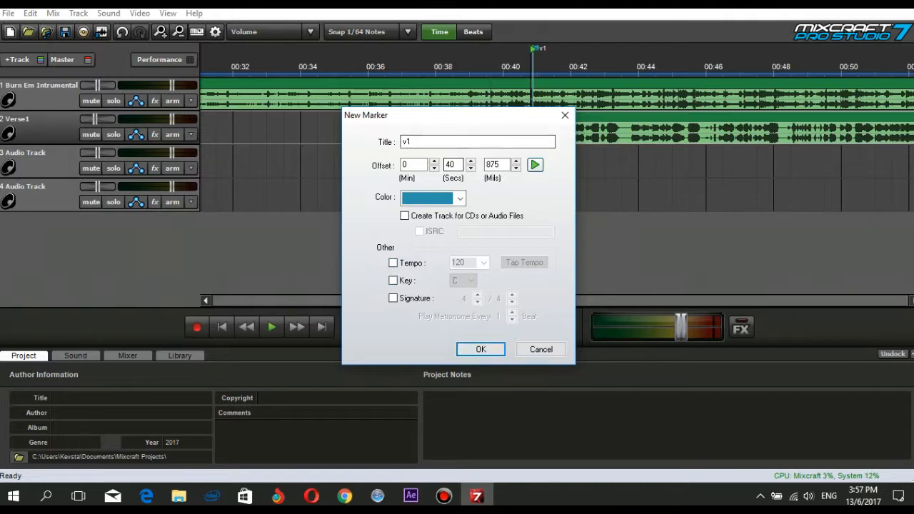
pyautogui.click(481, 349)
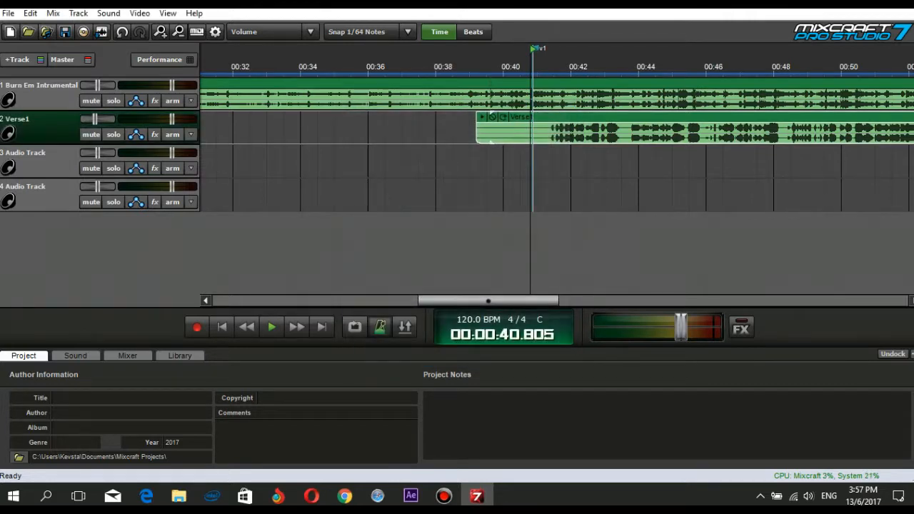
# Shift the Verse1 clip so its vocals line up with the v1 marker, and trim the silence from the clip's beginning
pyautogui.moveTo(532, 49); pyautogui.dragTo(498, 50)
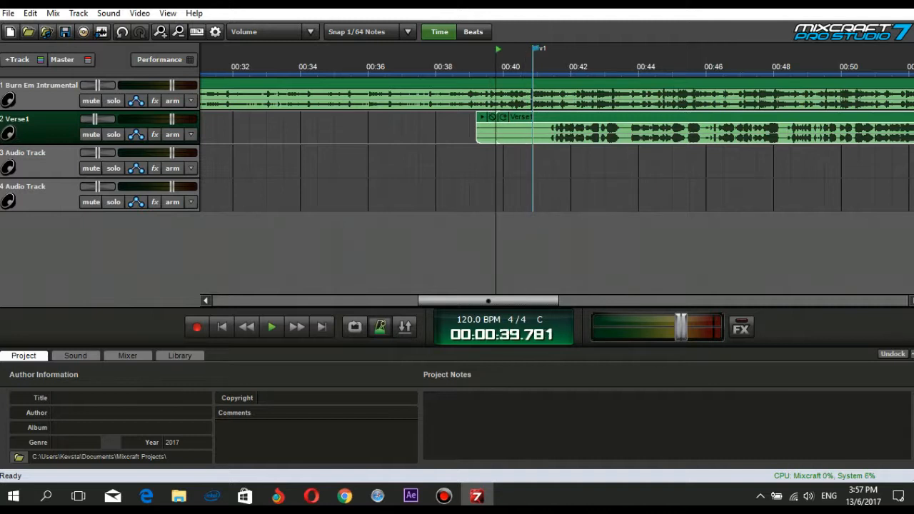
pyautogui.moveTo(550, 117); pyautogui.dragTo(529, 117)
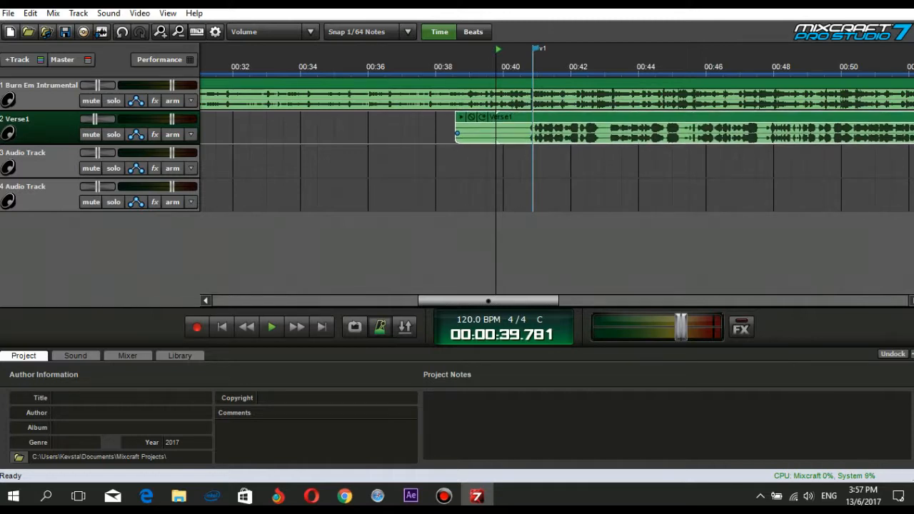
pyautogui.moveTo(456, 129)
pyautogui.mouseDown()
pyautogui.moveTo(528, 129)
pyautogui.moveTo(497, 117)
pyautogui.moveTo(428, 117)
pyautogui.moveTo(459, 117)
pyautogui.mouseUp()
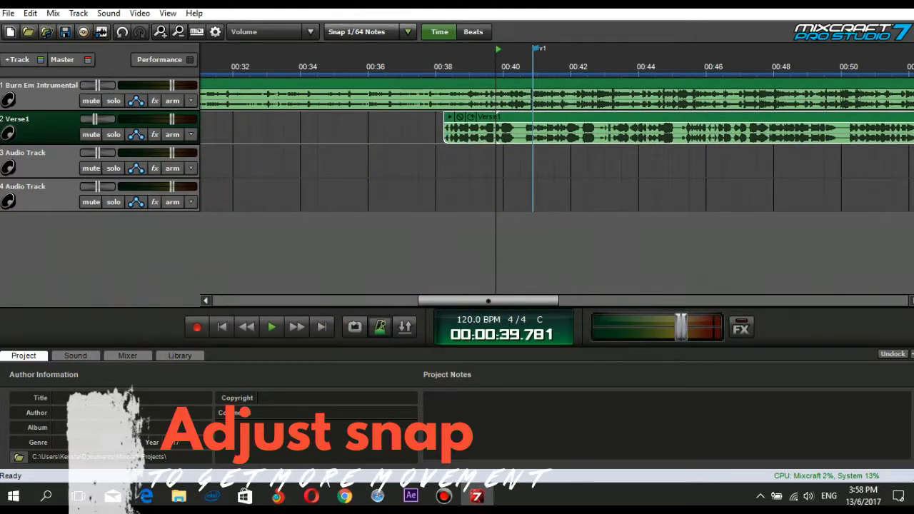
# Review the snap resolutions available for moving clips on the timeline
pyautogui.click(385, 31)
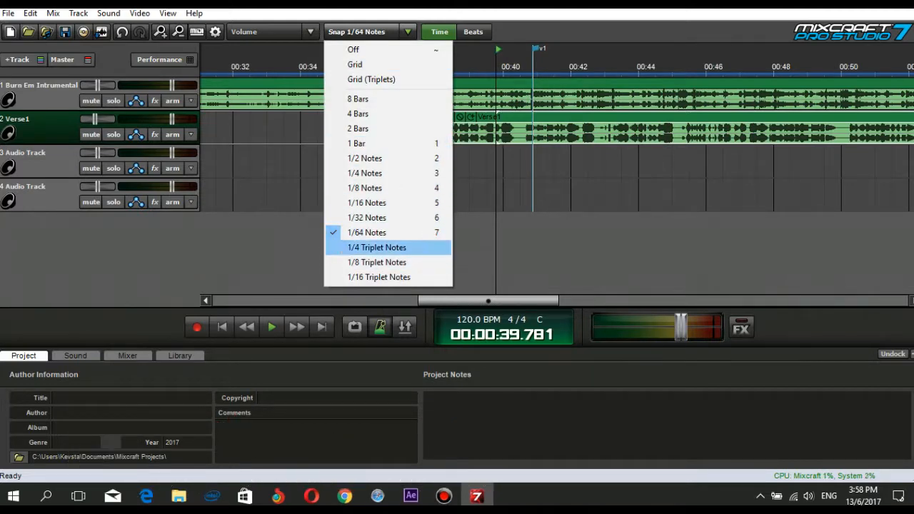
pyautogui.press('Escape')
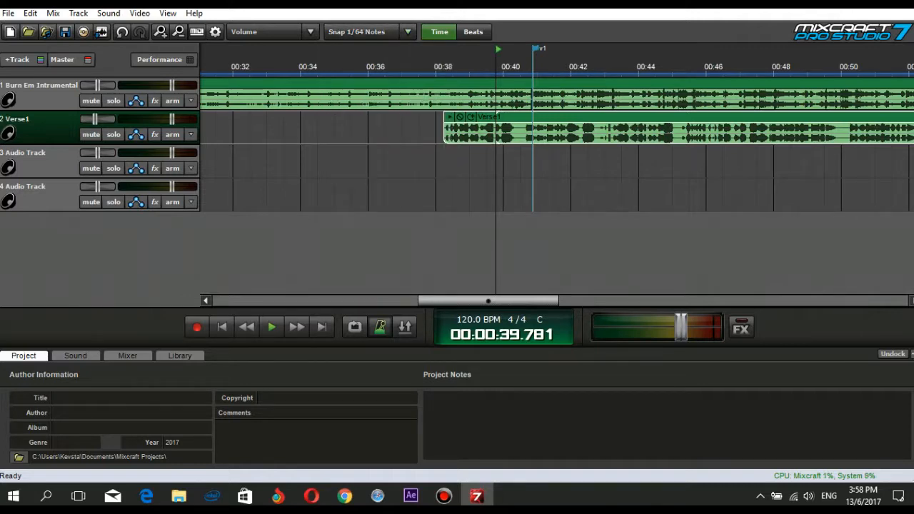
pyautogui.click(382, 31)
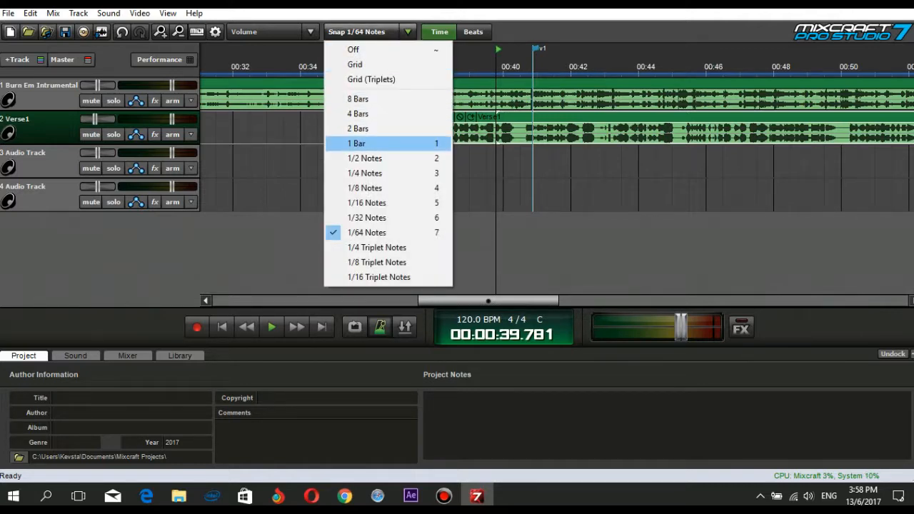
pyautogui.press('Escape')
pyautogui.click(527, 195)
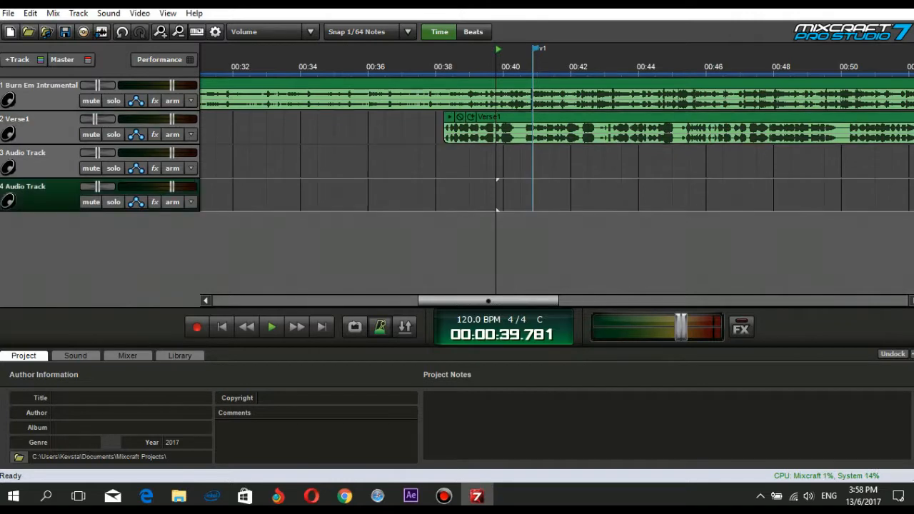
pyautogui.click(527, 195)
pyautogui.click(399, 195)
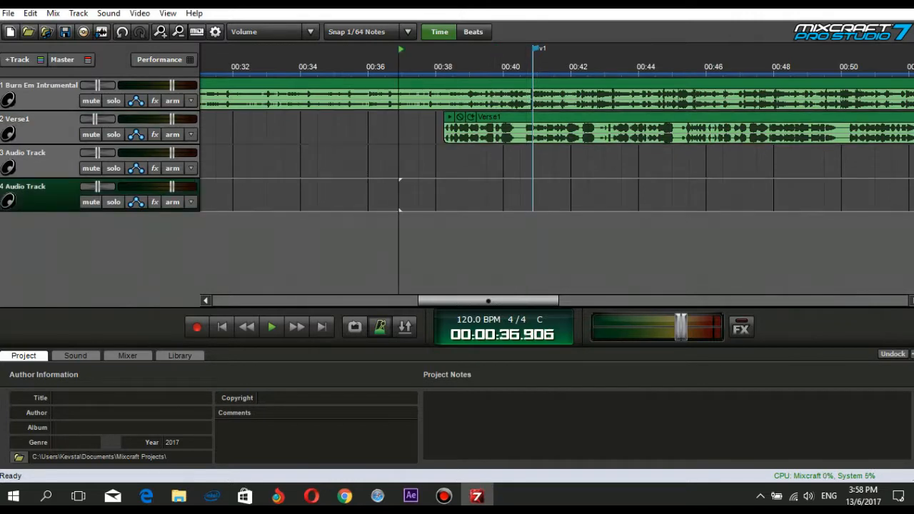
pyautogui.click(496, 130)
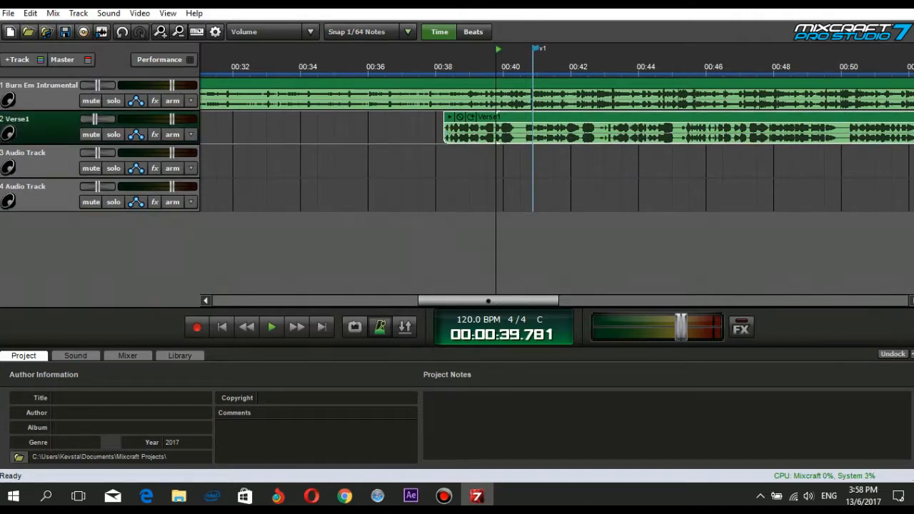
pyautogui.click(438, 162)
pyautogui.click(439, 141)
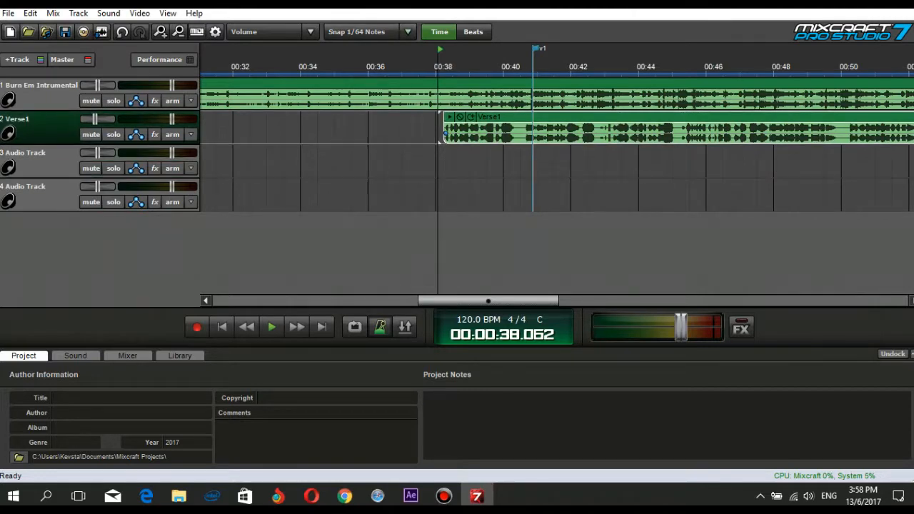
# Move the trimmed Verse1 clip to about 40.8 seconds and nudge the v1 marker to match the clip's start
pyautogui.moveTo(493, 117); pyautogui.dragTo(517, 116)
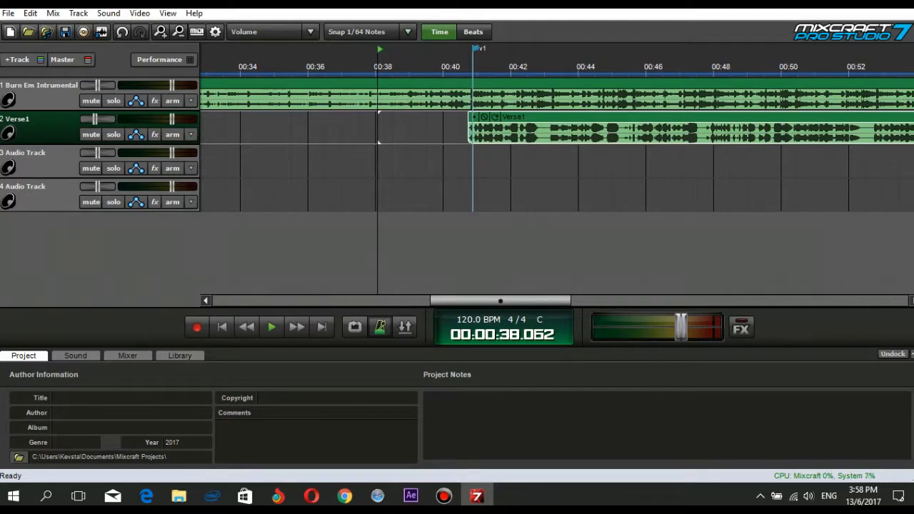
pyautogui.moveTo(476, 48); pyautogui.dragTo(474, 49)
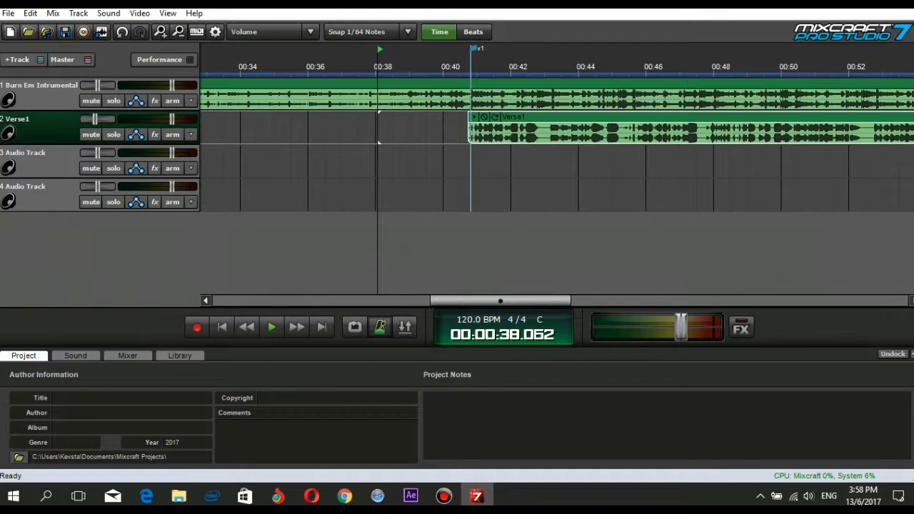
pyautogui.moveTo(516, 117); pyautogui.dragTo(516, 117)
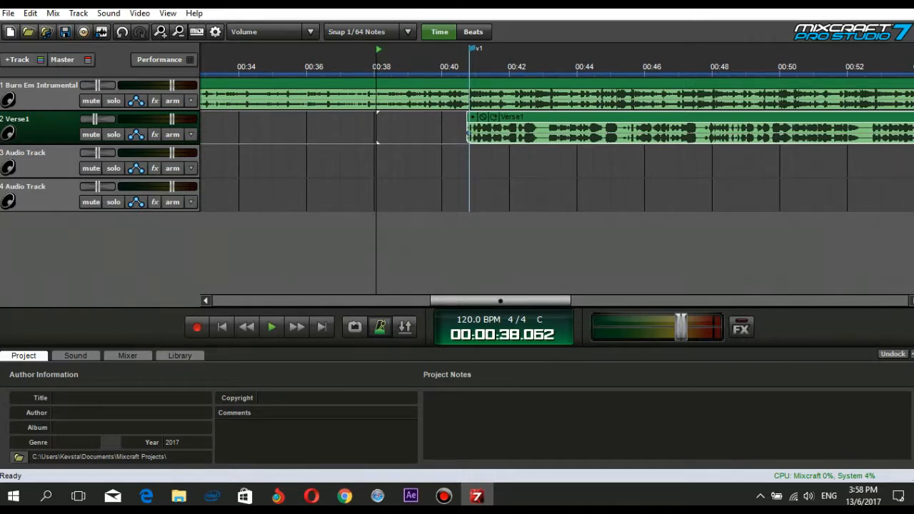
# Play from about 40 to 53 seconds to check the verse's sync with the instrumental
pyautogui.click(442, 67)
pyautogui.press('space')
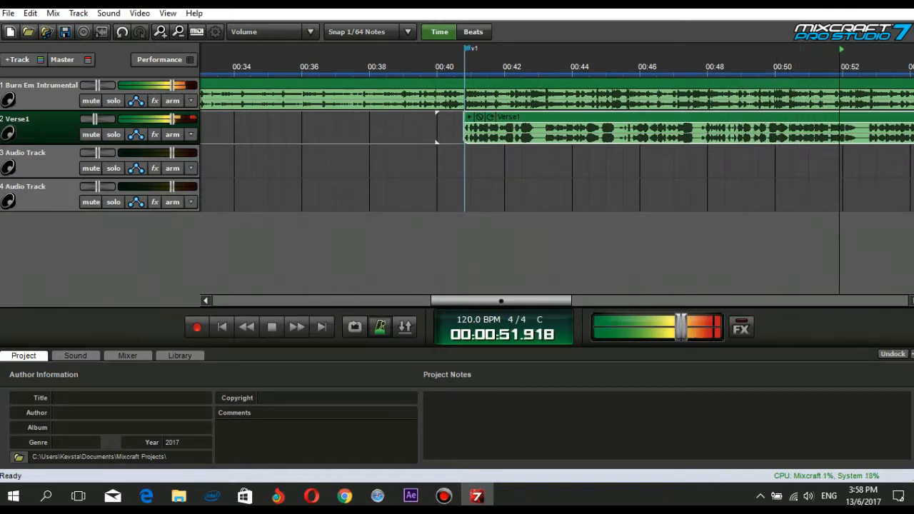
pyautogui.press('space')
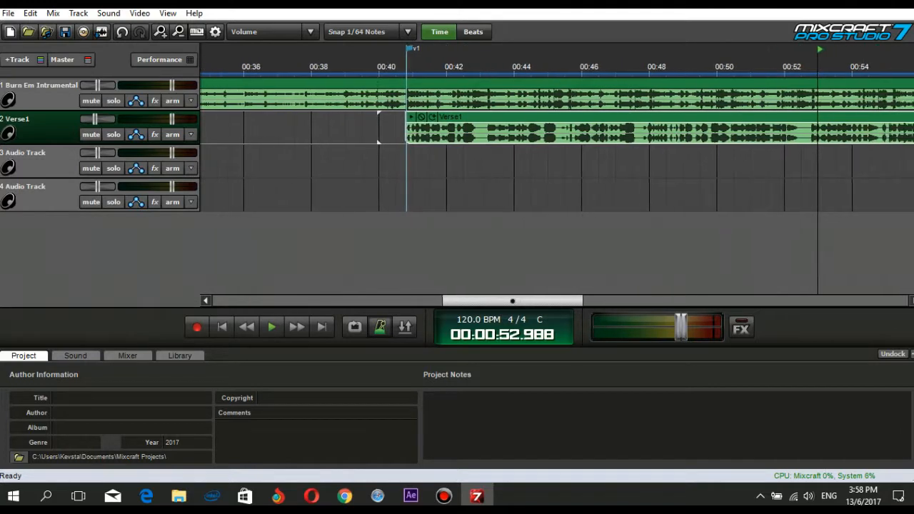
pyautogui.moveTo(585, 301); pyautogui.dragTo(514, 300)
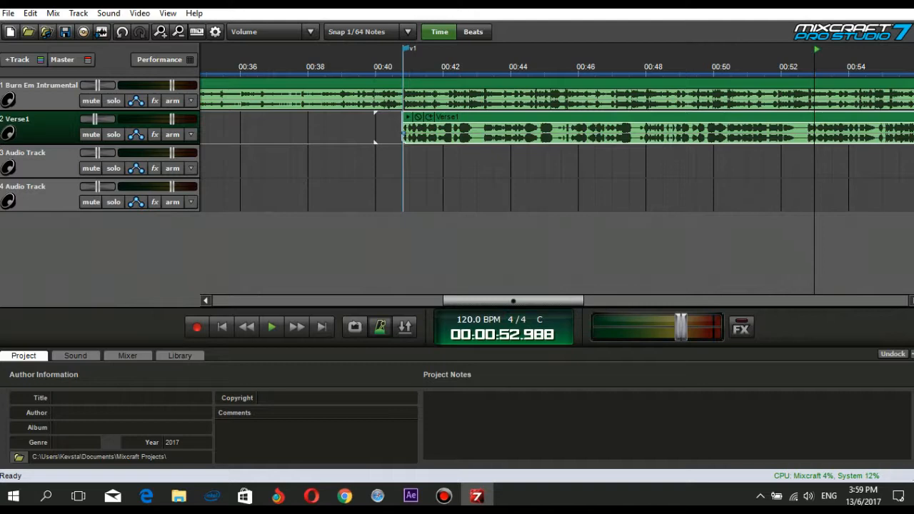
# Color the Burn Em Intrumental track purple and the Verse1 track light blue
pyautogui.rightClick(55, 100)
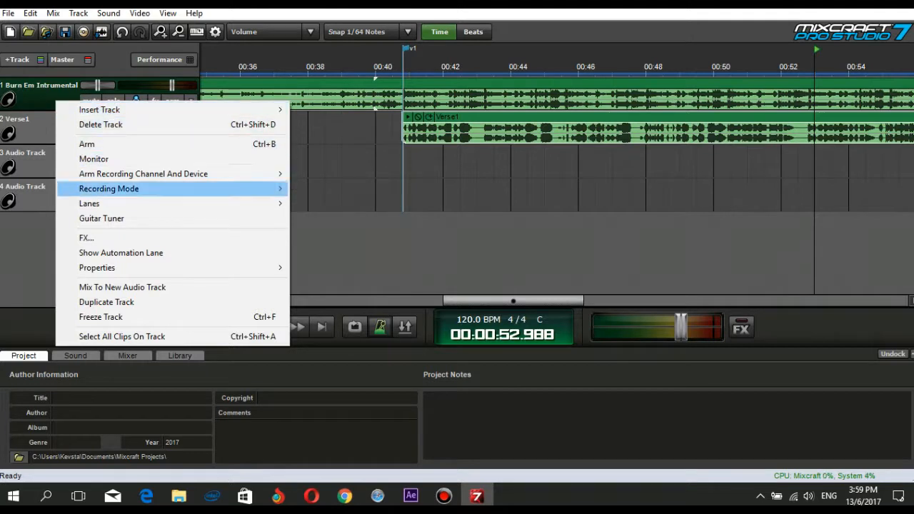
pyautogui.moveTo(214, 268)
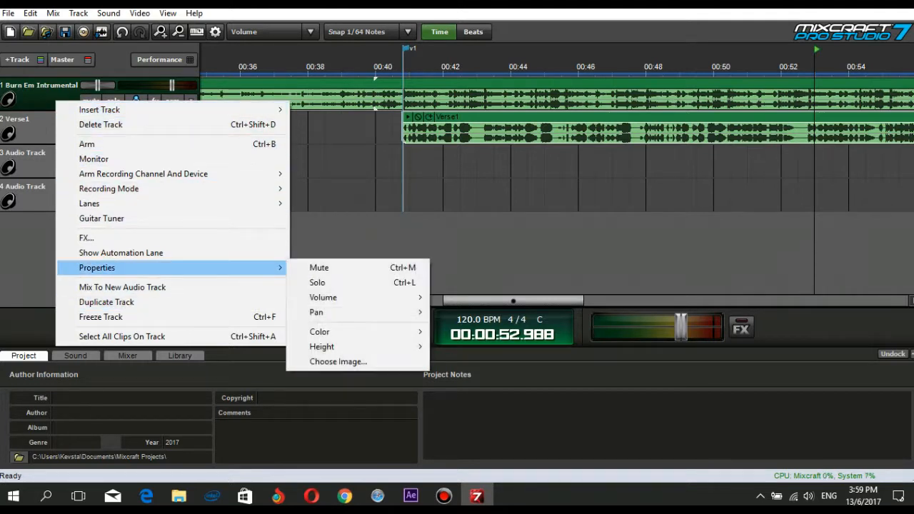
pyautogui.moveTo(357, 331)
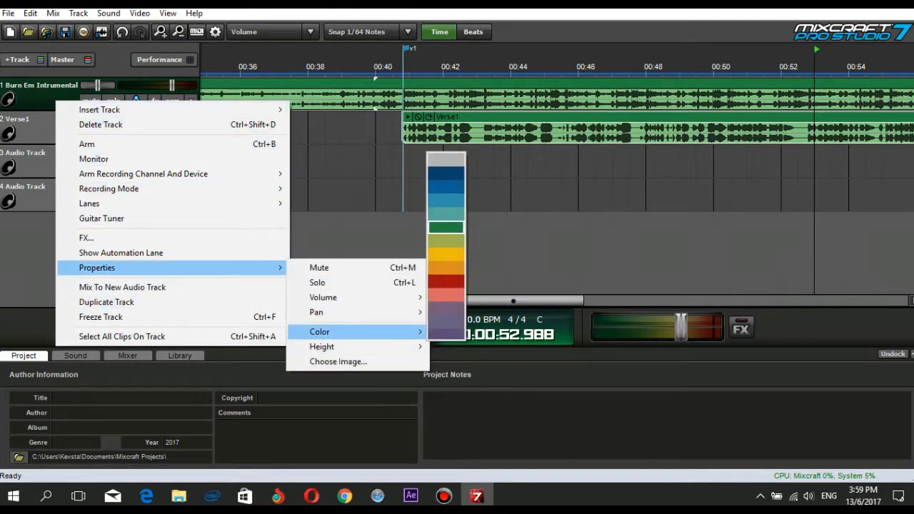
pyautogui.click(446, 309)
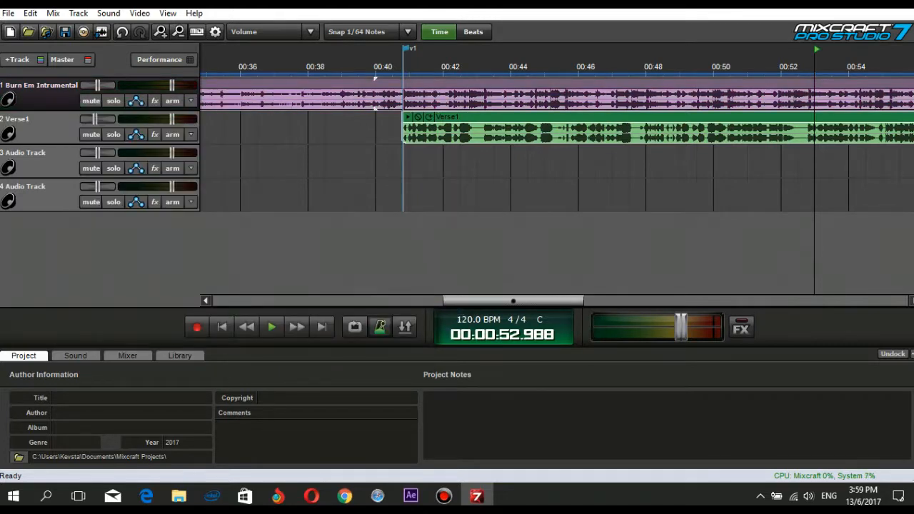
pyautogui.rightClick(75, 130)
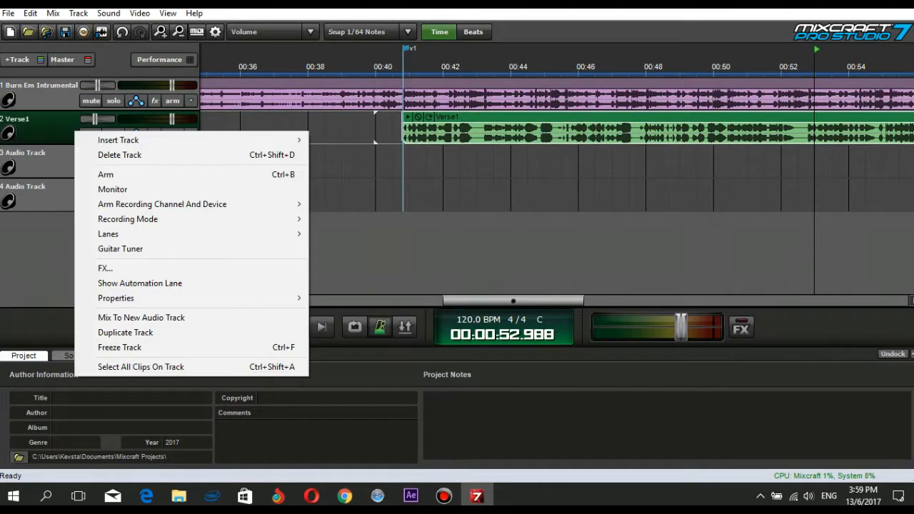
pyautogui.moveTo(214, 298)
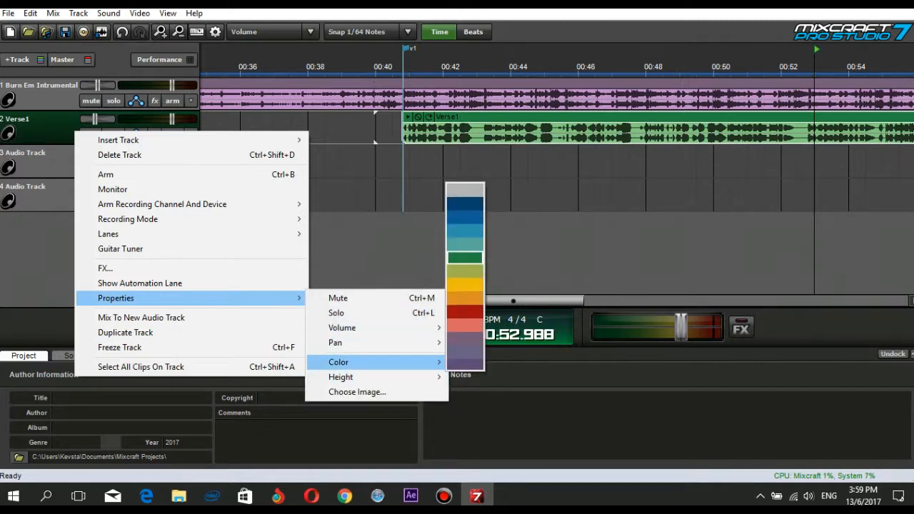
pyautogui.click(465, 232)
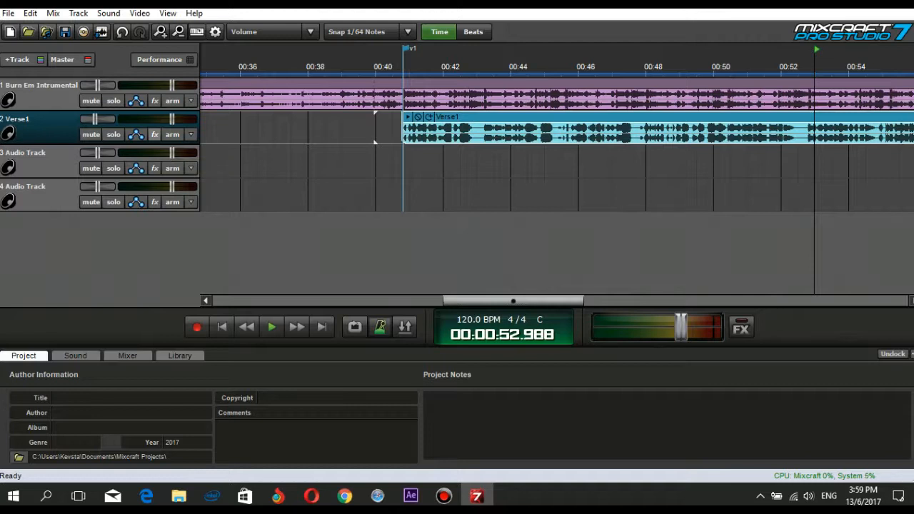
# Open the Verse1 track's effect list and browse through the available Acoustica and VST effects
pyautogui.click(154, 134)
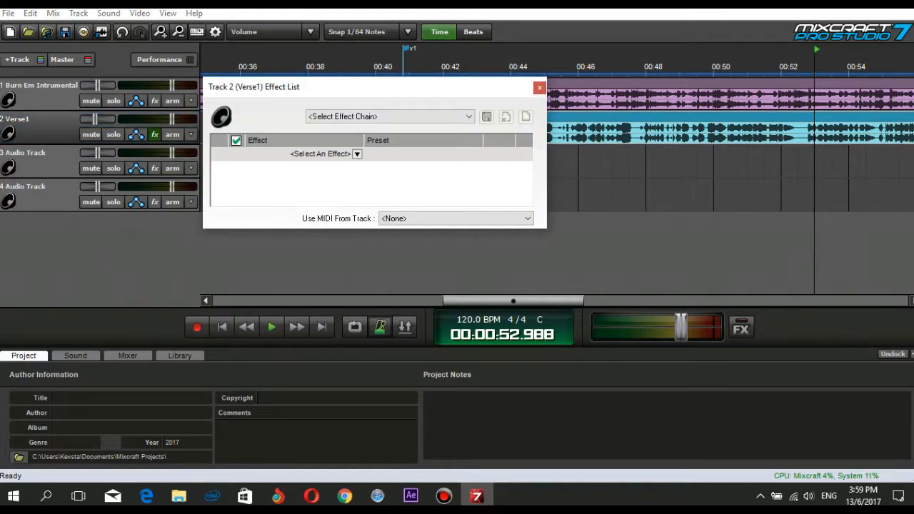
pyautogui.moveTo(284, 90); pyautogui.dragTo(308, 75)
pyautogui.click(381, 140)
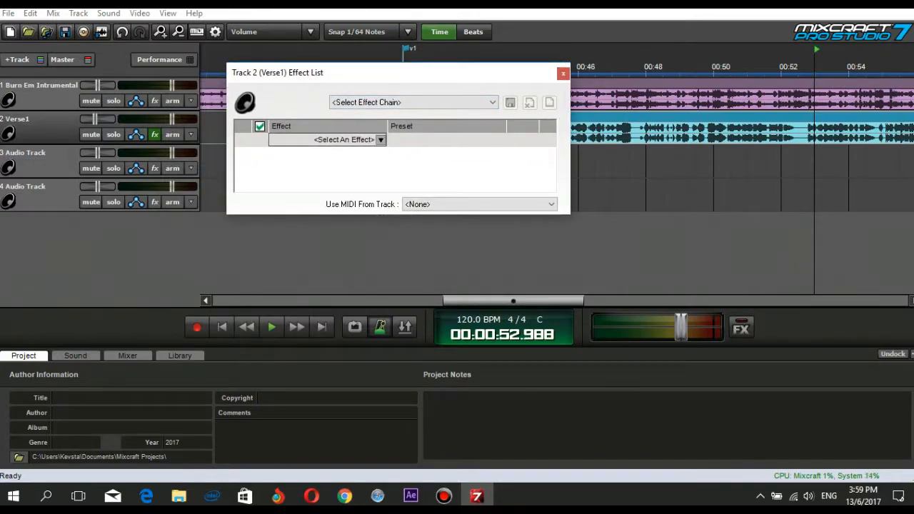
pyautogui.click(381, 140)
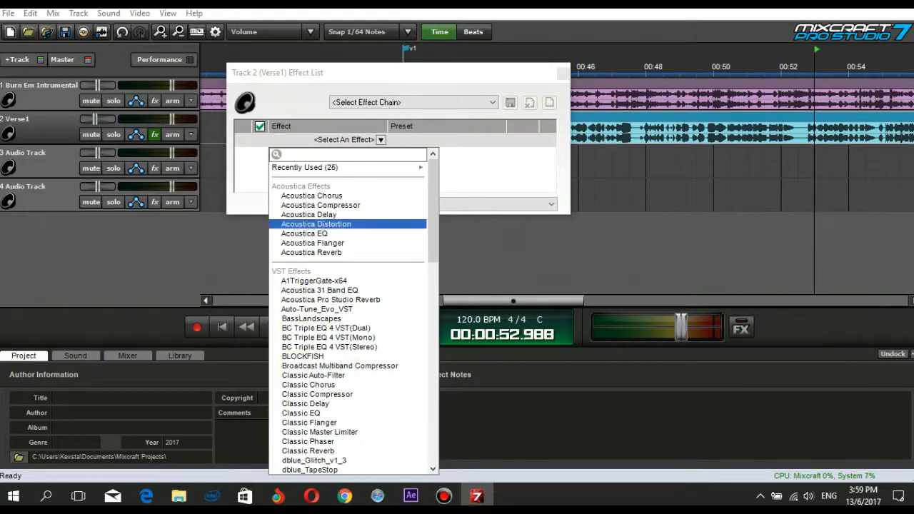
pyautogui.scroll(-4, 347, 314)
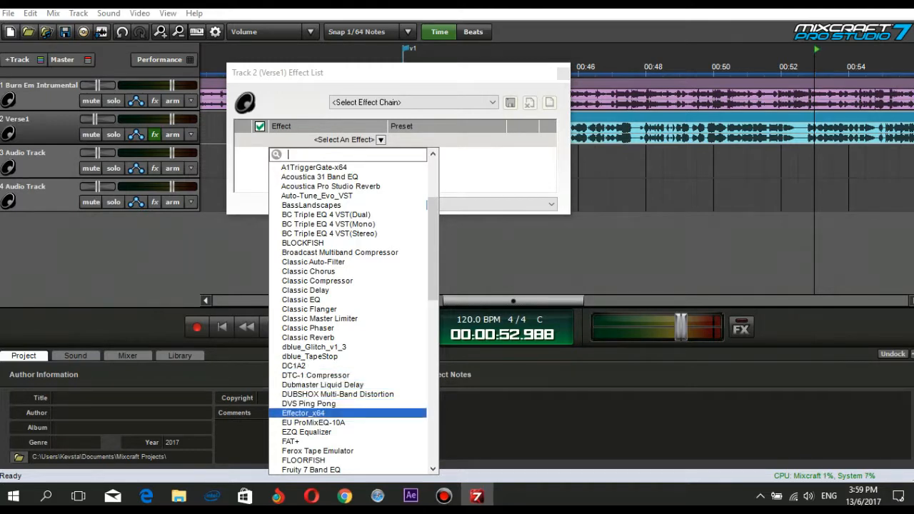
pyautogui.scroll(4, 348, 309)
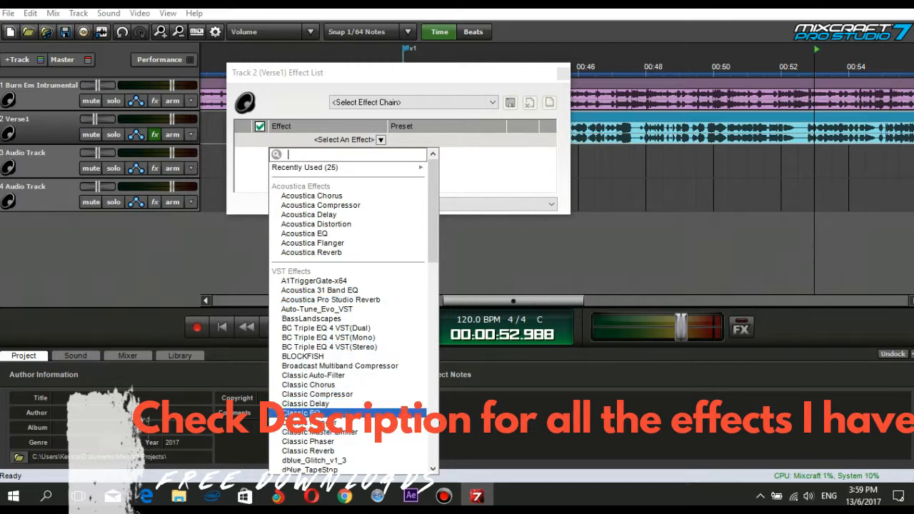
pyautogui.scroll(-12, 350, 357)
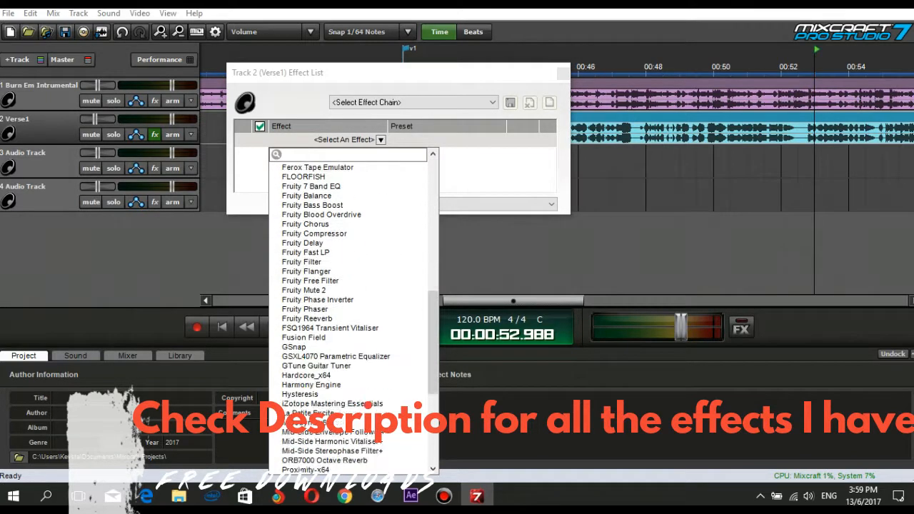
pyautogui.scroll(-7, 350, 315)
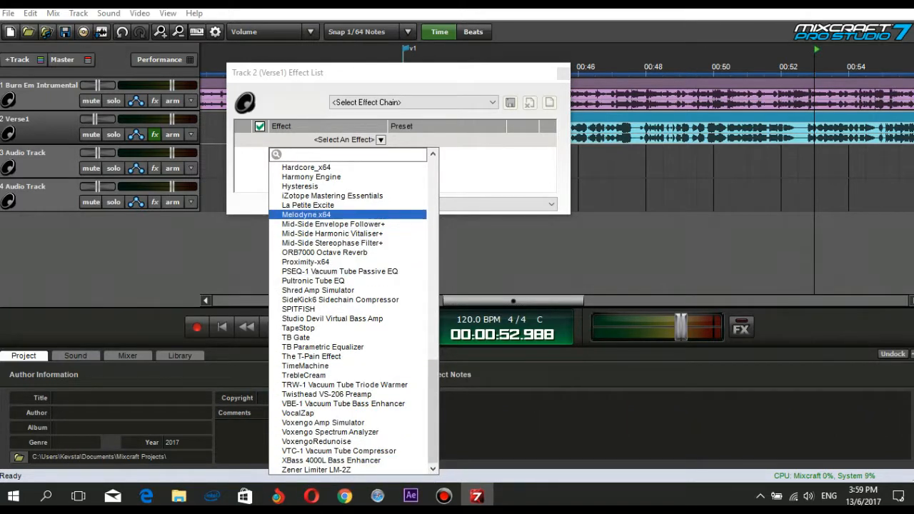
pyautogui.scroll(5, 350, 271)
pyautogui.scroll(8, 350, 315)
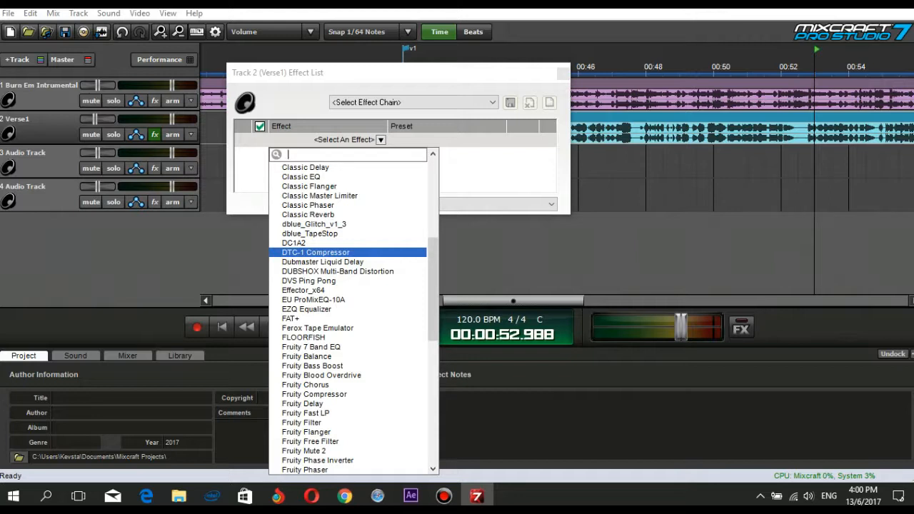
# Add the DTC-1 Compressor to the Verse1 track and look over its presets and controls
pyautogui.click(316, 252)
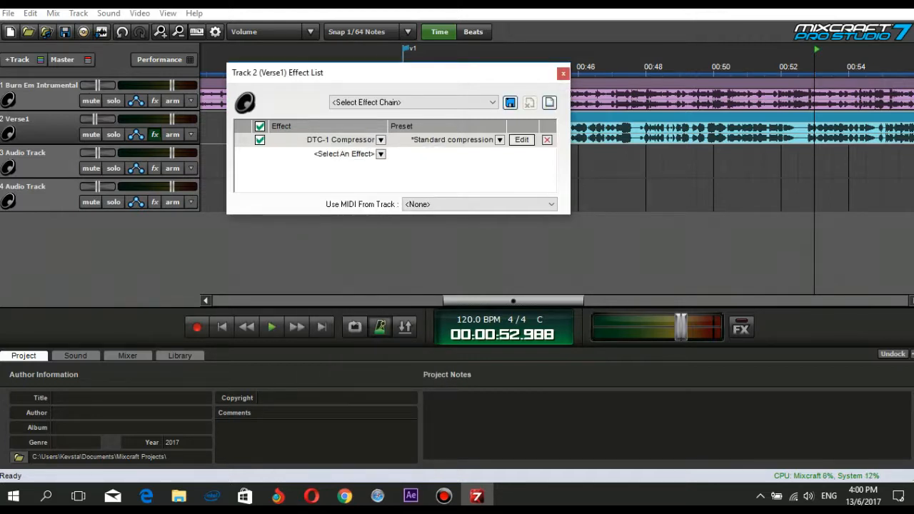
pyautogui.click(500, 140)
pyautogui.click(500, 140)
pyautogui.click(521, 140)
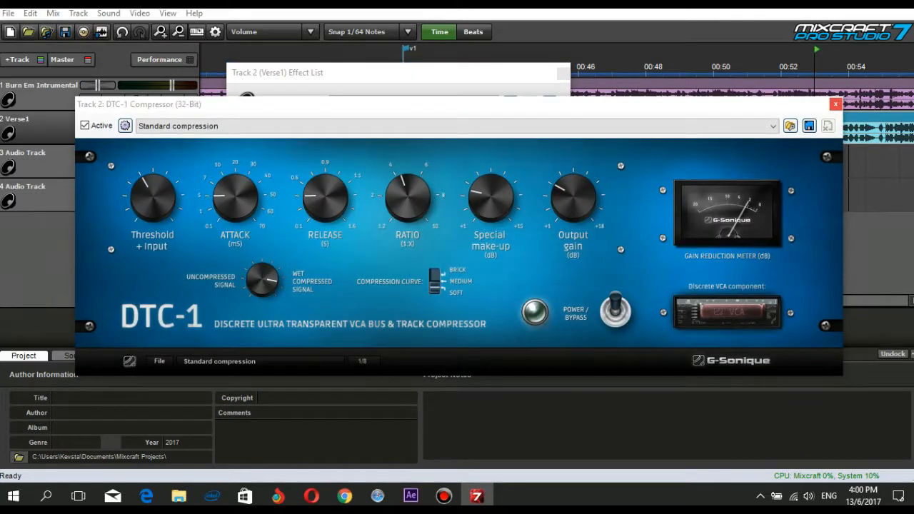
pyautogui.click(836, 104)
# Replace the DTC-1 Compressor with DC1A2 on the Verse1 track, keeping its window open below the tracks
pyautogui.click(380, 154)
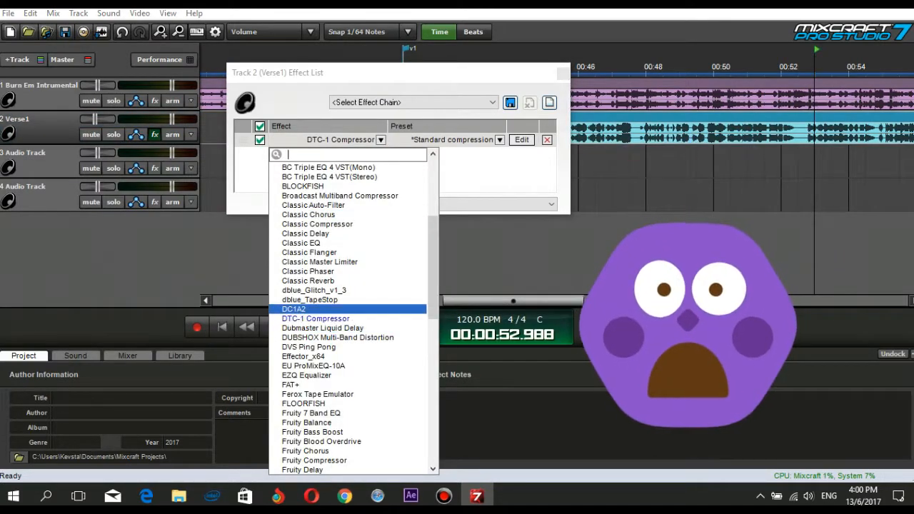
pyautogui.press('Return')
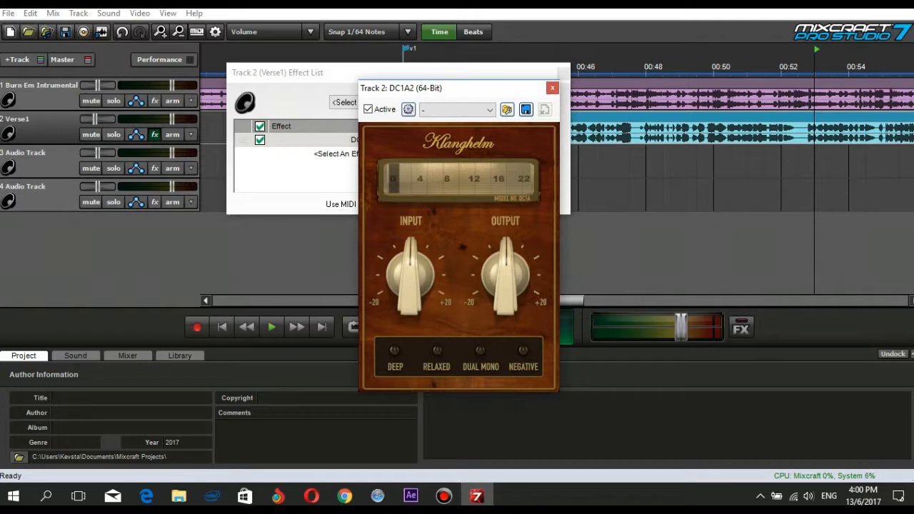
pyautogui.click(563, 73)
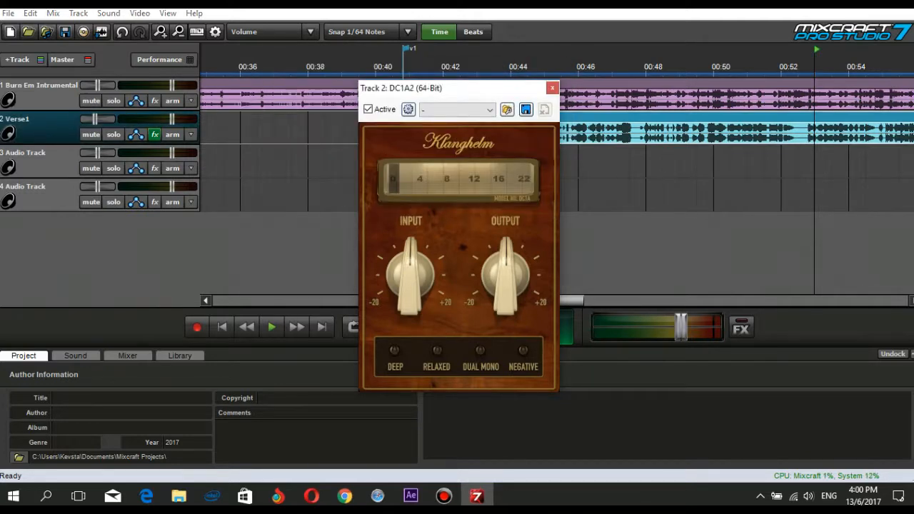
pyautogui.moveTo(486, 88); pyautogui.dragTo(448, 182)
# Play the verse from just after 40 seconds, raise the DC1A2 output for more loudness, and stop playback
pyautogui.click(428, 133)
pyautogui.click(381, 127)
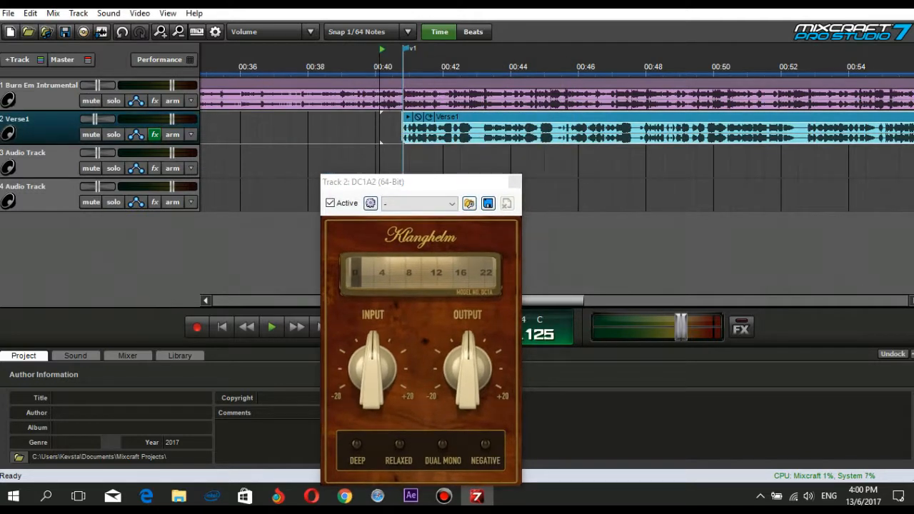
pyautogui.press('space')
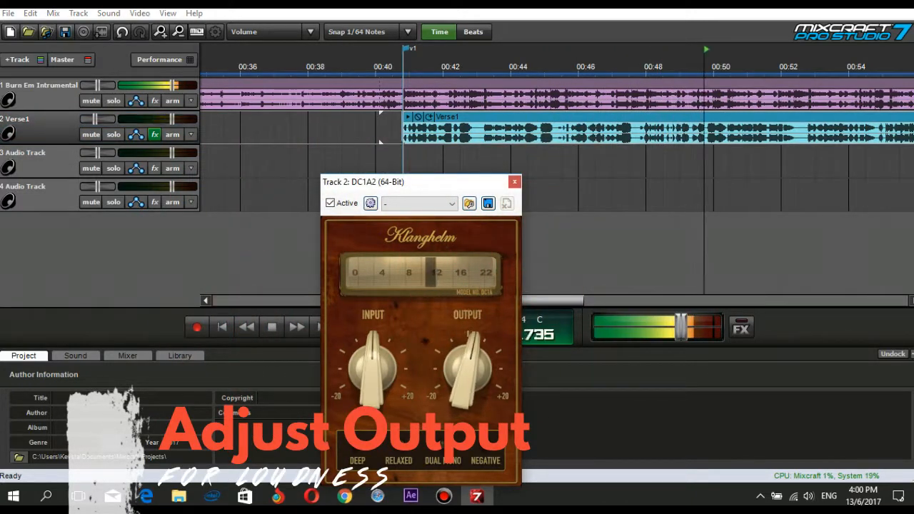
pyautogui.moveTo(468, 368); pyautogui.dragTo(468, 350)
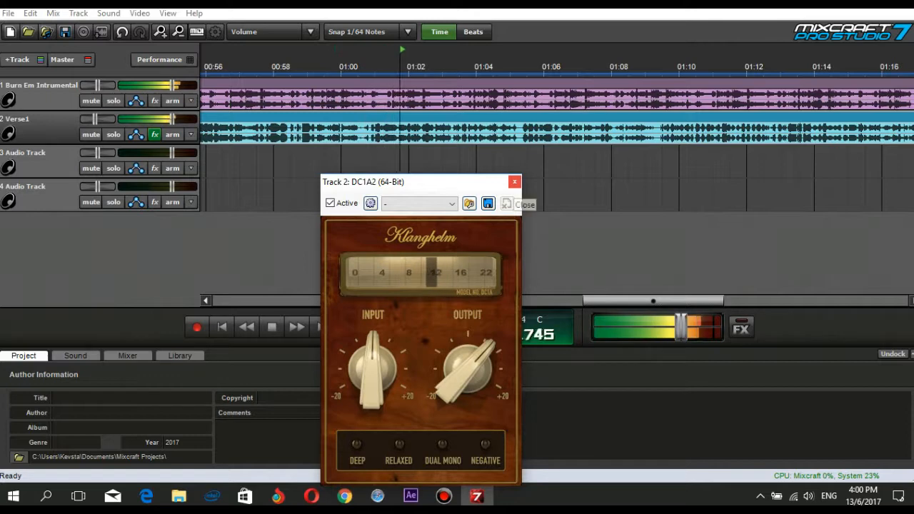
pyautogui.click(514, 182)
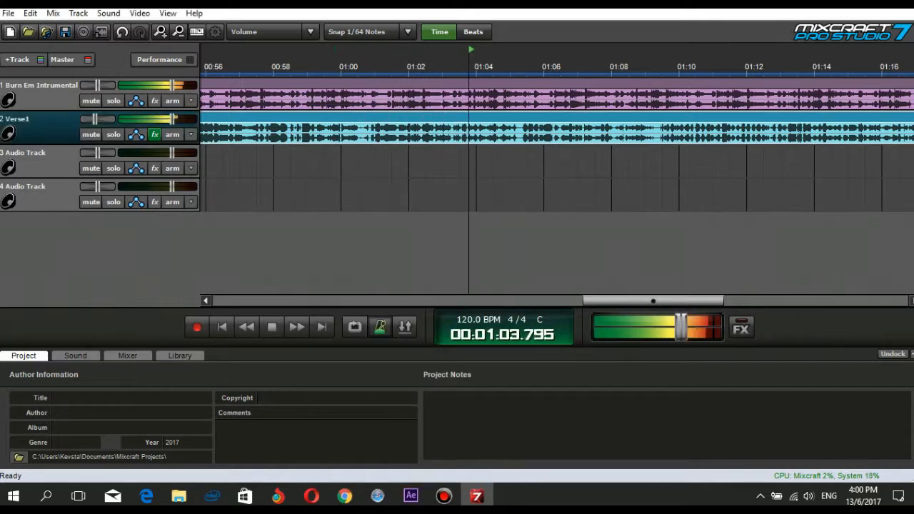
pyautogui.press('space')
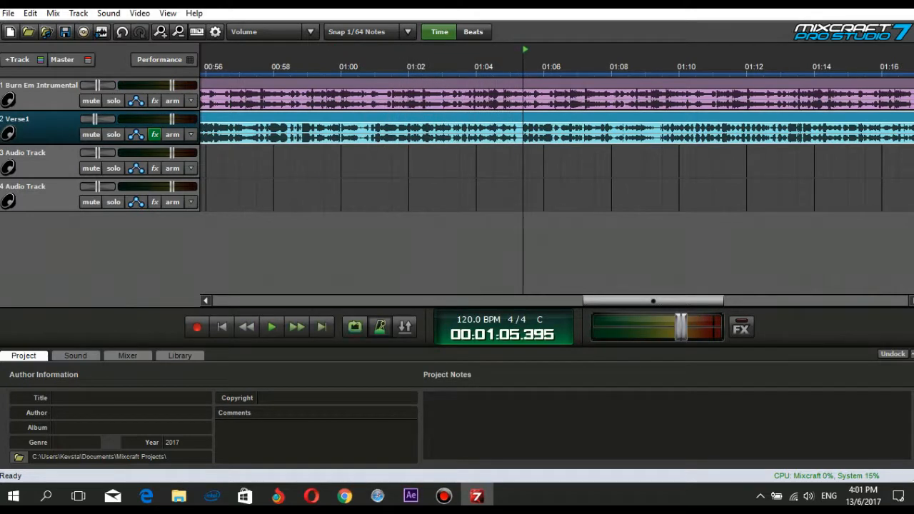
# Return the playhead to about 40.5 seconds and add The T-Pain Effect after DC1A2 on the Verse1 track
pyautogui.moveTo(653, 301); pyautogui.dragTo(530, 301)
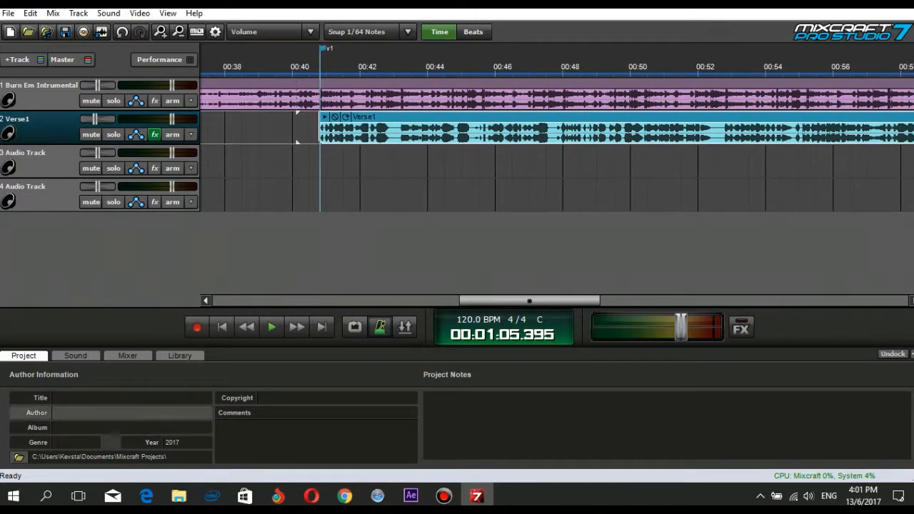
pyautogui.click(309, 127)
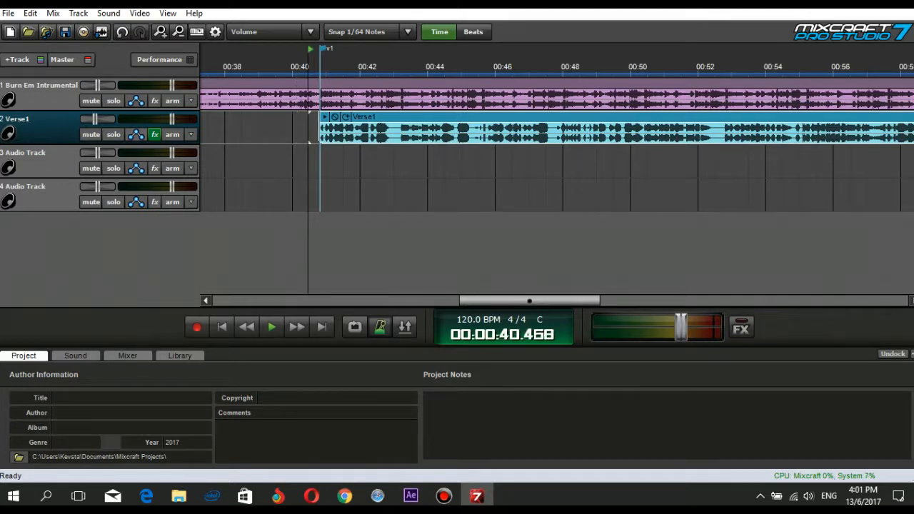
pyautogui.click(154, 134)
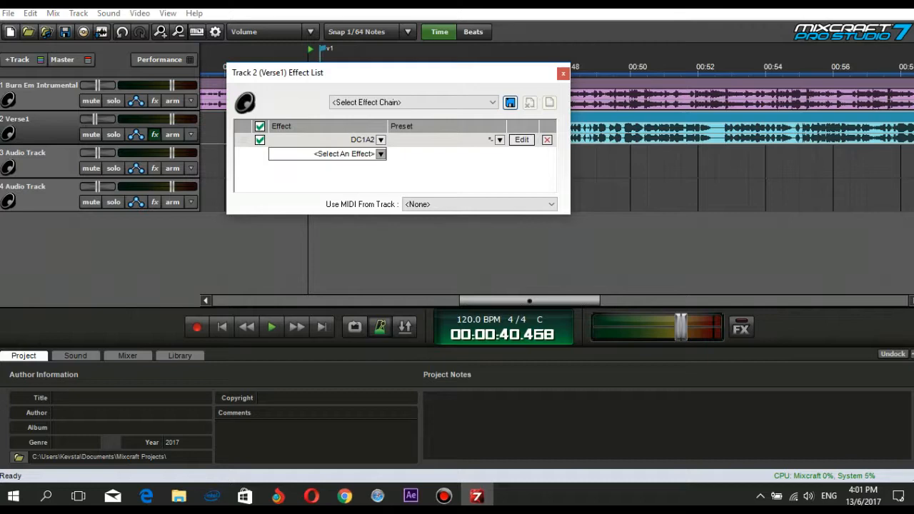
pyautogui.click(381, 154)
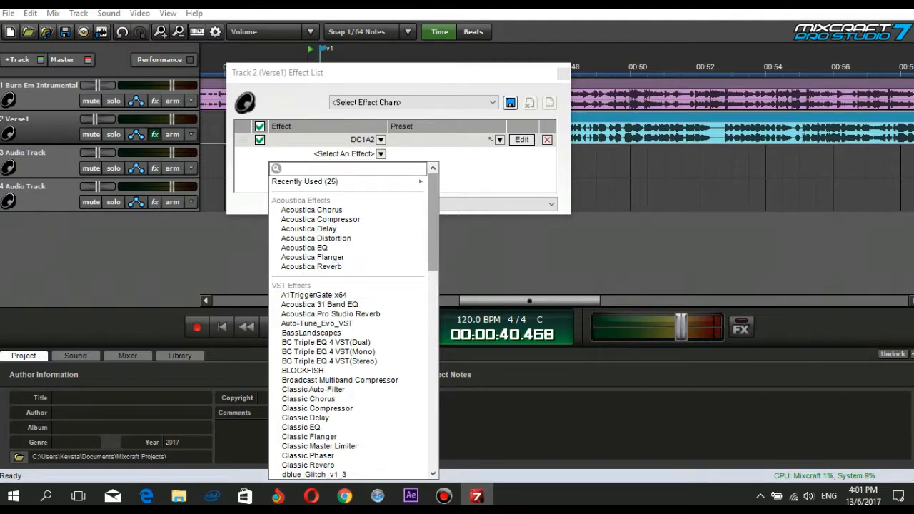
pyautogui.scroll(-10, 354, 321)
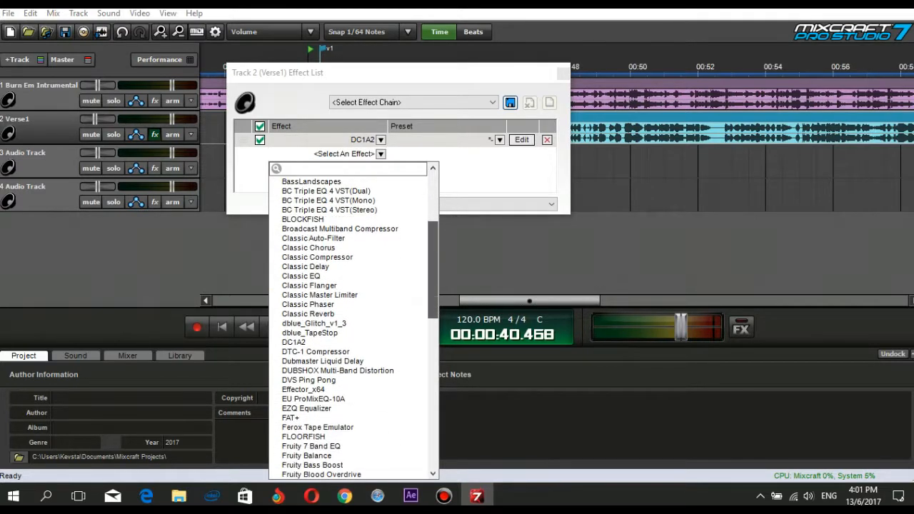
pyautogui.scroll(-6, 354, 321)
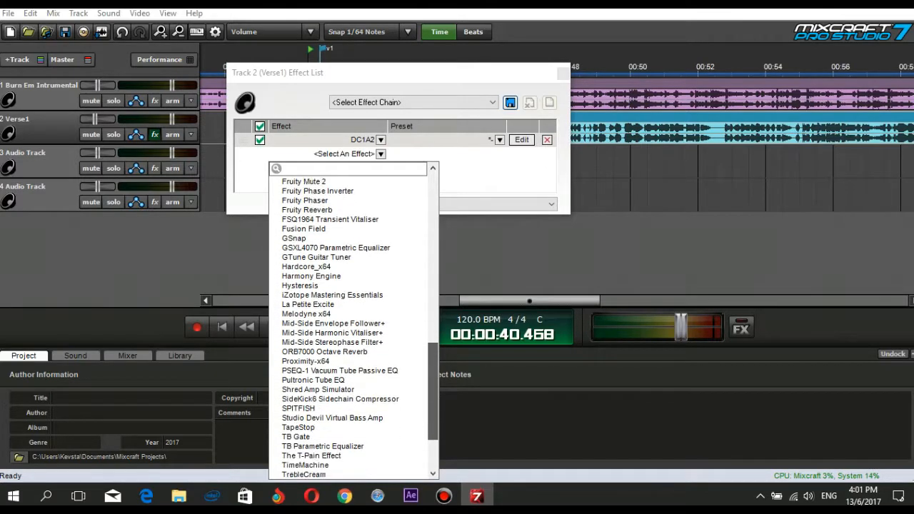
pyautogui.scroll(-1, 354, 321)
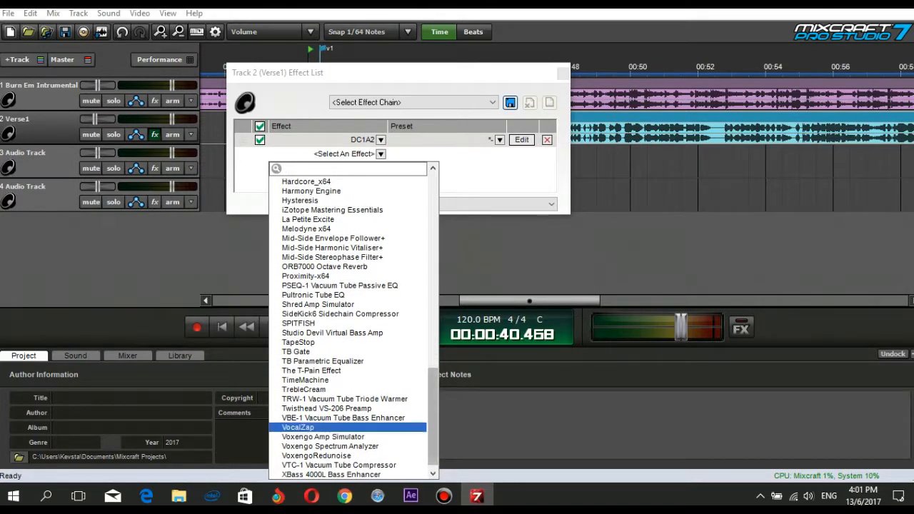
pyautogui.click(312, 370)
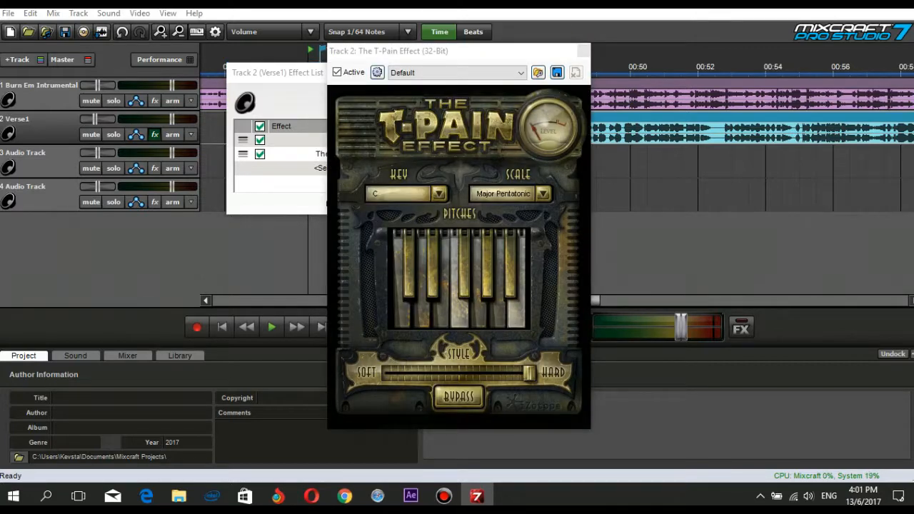
pyautogui.moveTo(389, 51); pyautogui.dragTo(415, 189)
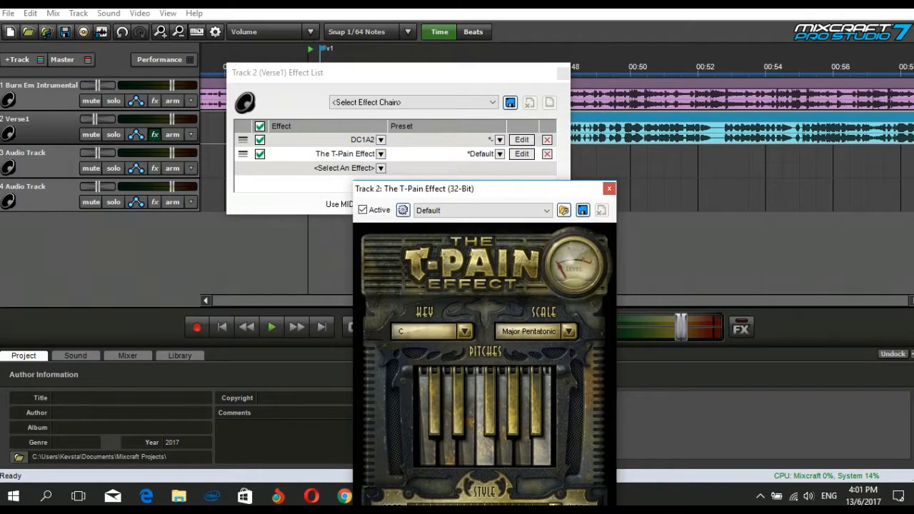
pyautogui.moveTo(502, 191); pyautogui.dragTo(482, 62)
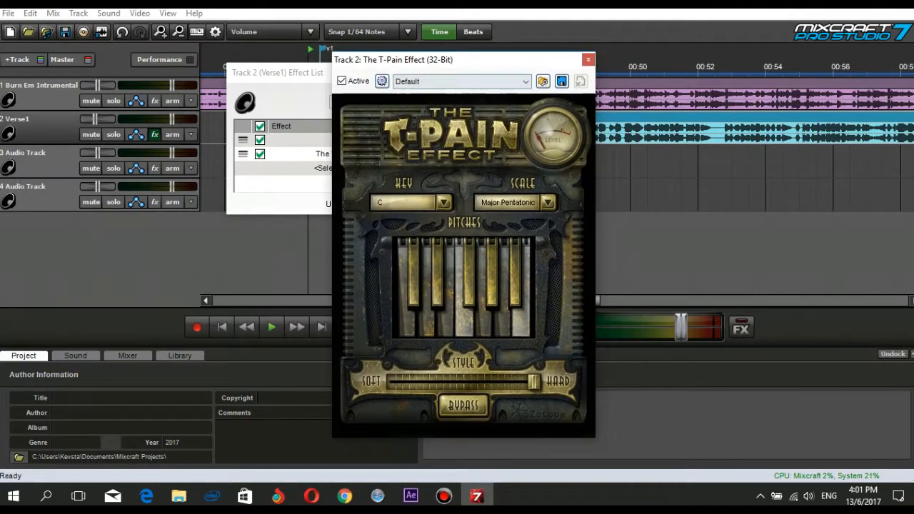
# Look through The T-Pain Effect's presets and keys, and set its scale to Major
pyautogui.click(492, 82)
pyautogui.click(493, 81)
pyautogui.click(443, 203)
pyautogui.click(444, 203)
pyautogui.click(547, 203)
pyautogui.click(500, 226)
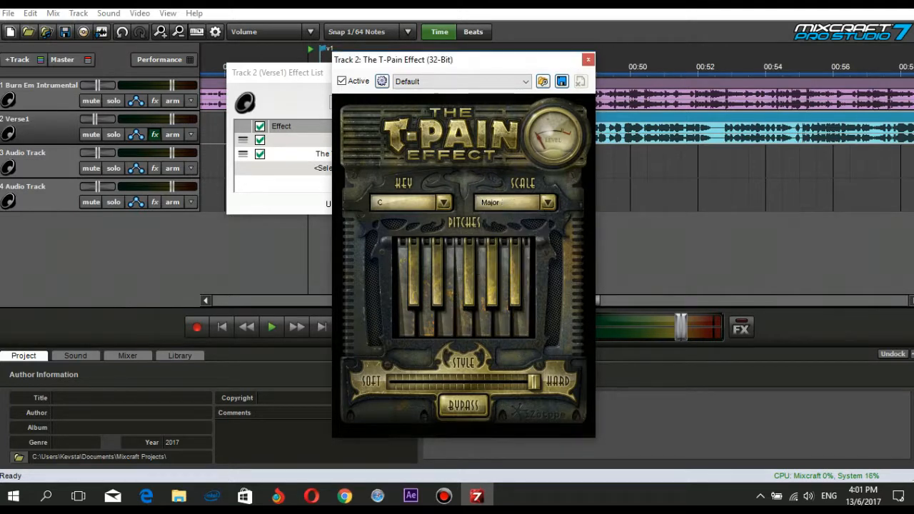
# Close the Verse1 effect list and reposition The T-Pain Effect window so the Verse1 clip stays visible
pyautogui.moveTo(488, 67); pyautogui.dragTo(520, 150)
pyautogui.moveTo(469, 73); pyautogui.dragTo(293, 133)
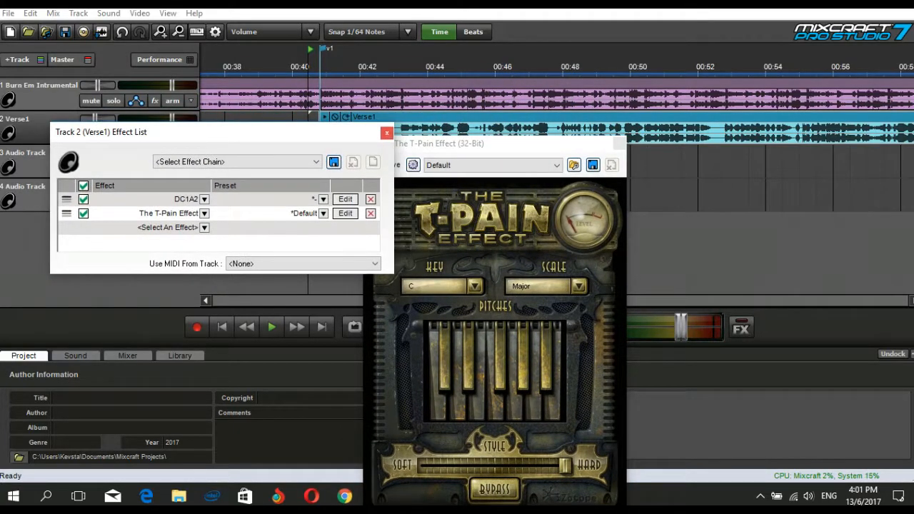
pyautogui.click(386, 133)
pyautogui.moveTo(485, 143); pyautogui.dragTo(179, 72)
# Set The T-Pain Effect's scale to Minor and play the verse from about 40 seconds
pyautogui.click(264, 182)
pyautogui.click(247, 220)
pyautogui.click(298, 128)
pyautogui.press('space')
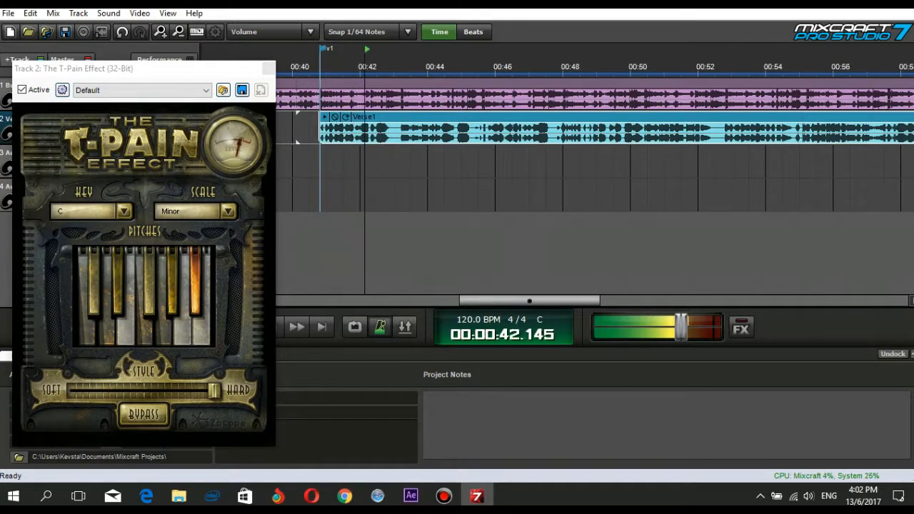
# During playback, try the keys C#, B, A and A# in The T-Pain Effect with the Minor scale
pyautogui.click(228, 212)
pyautogui.click(190, 249)
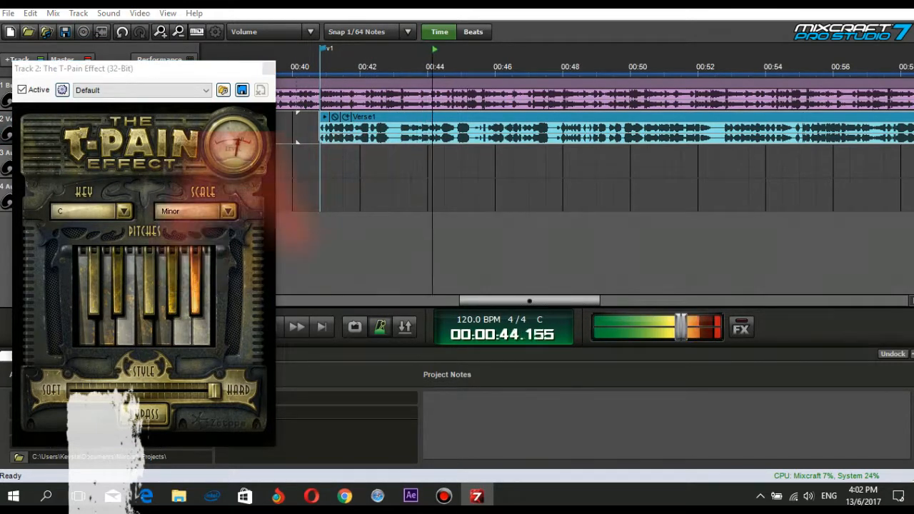
pyautogui.click(124, 212)
pyautogui.click(86, 237)
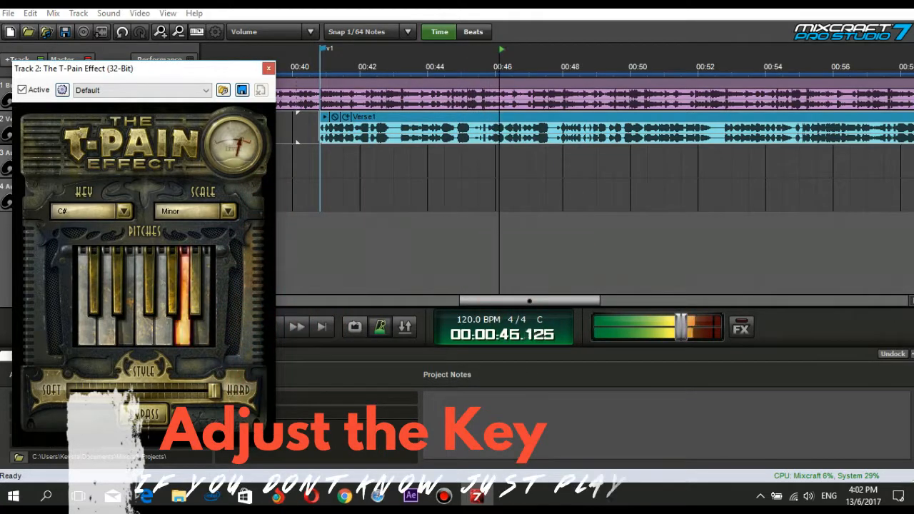
pyautogui.click(227, 212)
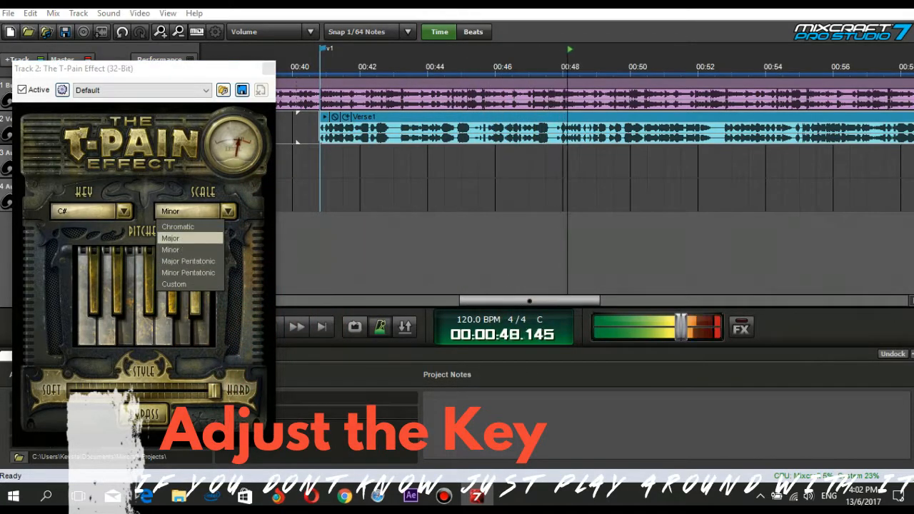
pyautogui.click(125, 211)
pyautogui.click(86, 352)
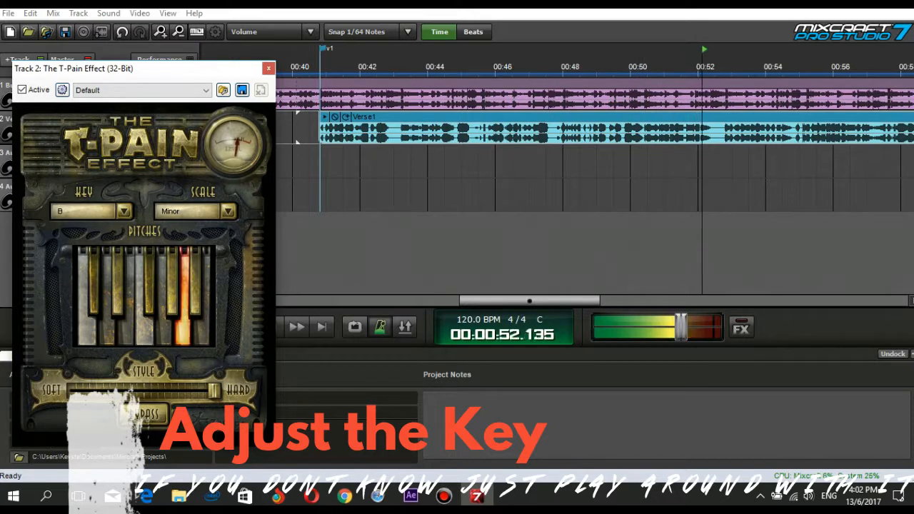
pyautogui.click(124, 211)
pyautogui.click(86, 330)
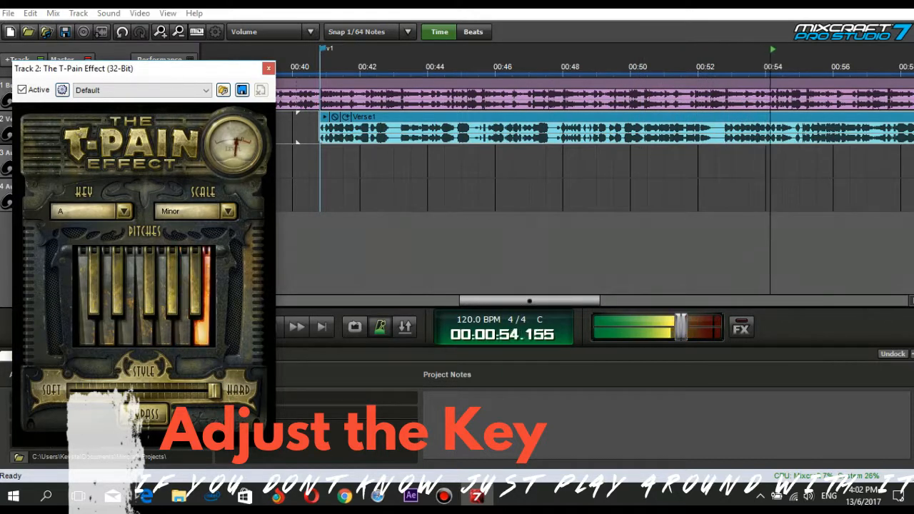
pyautogui.click(124, 211)
pyautogui.click(85, 341)
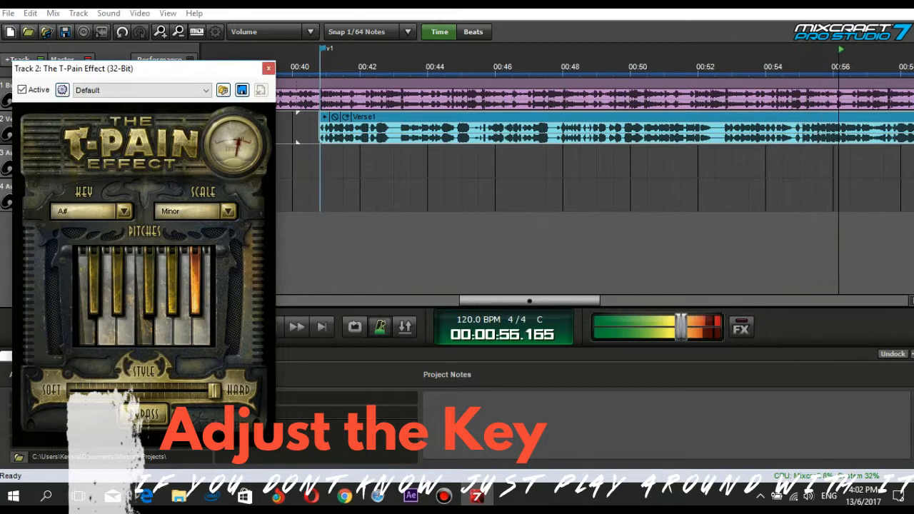
# Set The T-Pain Effect's key to D while the verse plays
pyautogui.click(124, 211)
pyautogui.click(72, 249)
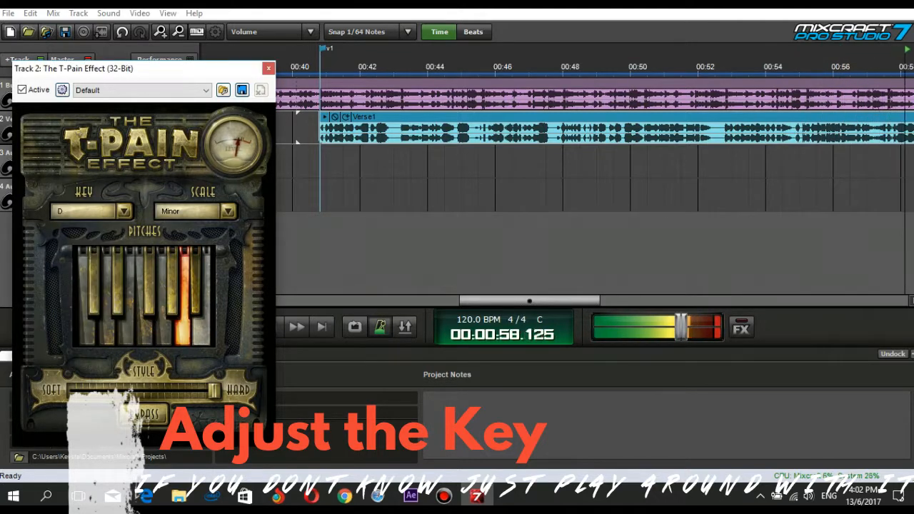
pyautogui.click(125, 211)
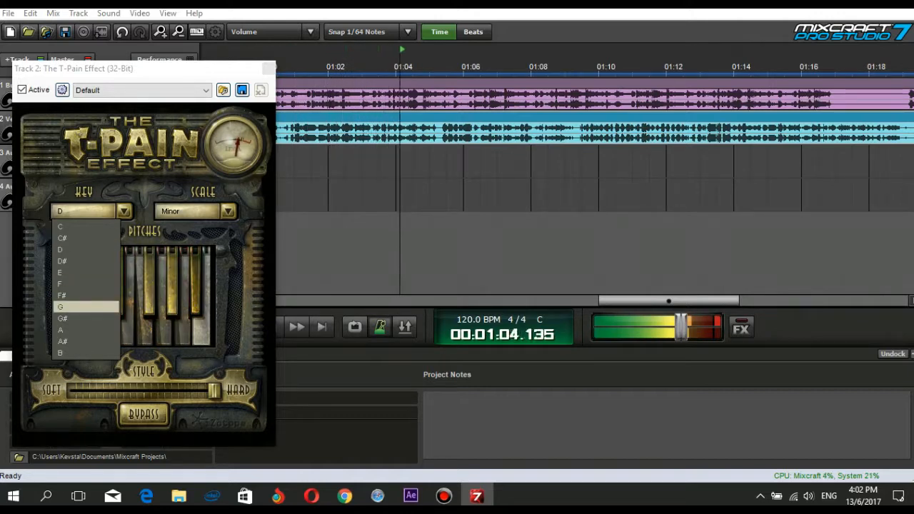
pyautogui.press('Escape')
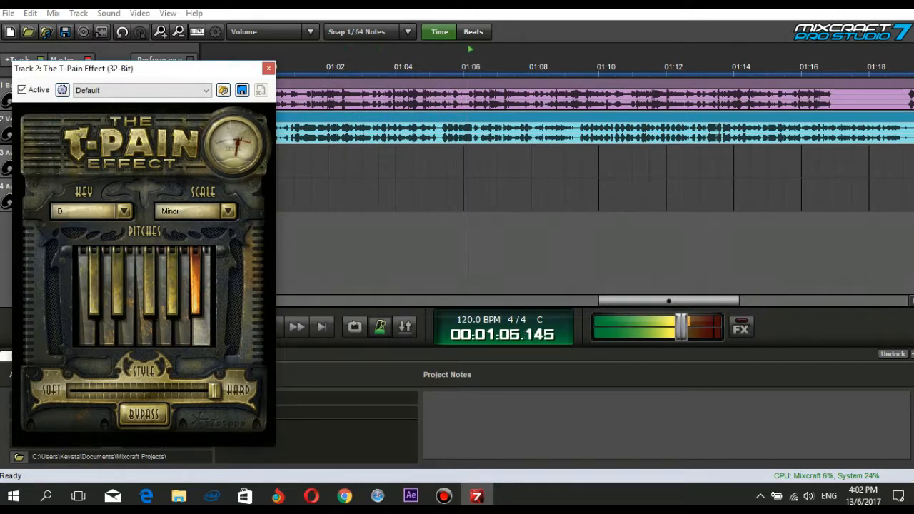
# Soften The T-Pain Effect's style to about two thirds of the way toward Hard, then close it and stop playback
pyautogui.moveTo(214, 390); pyautogui.dragTo(172, 390)
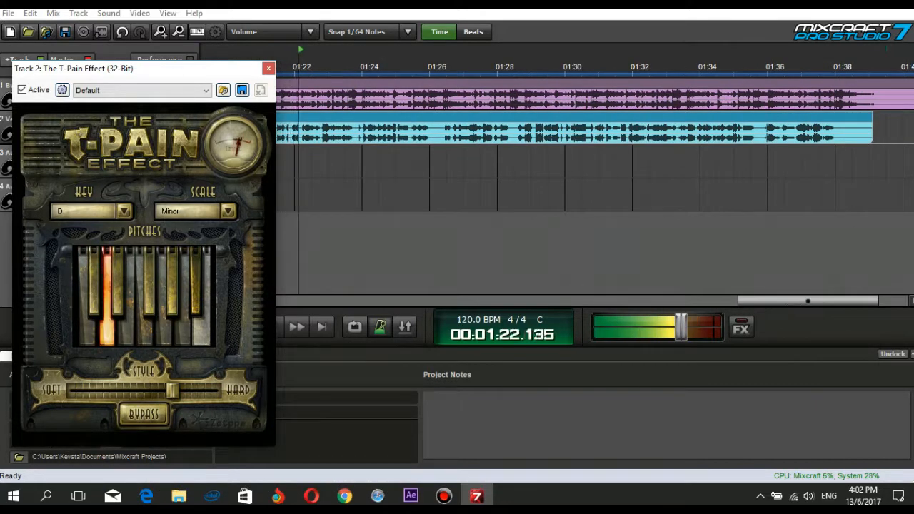
pyautogui.click(268, 69)
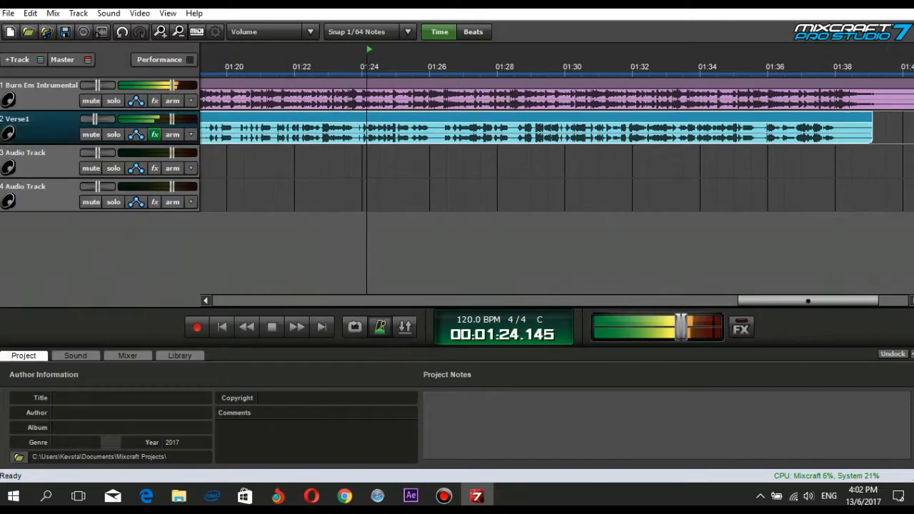
pyautogui.press('space')
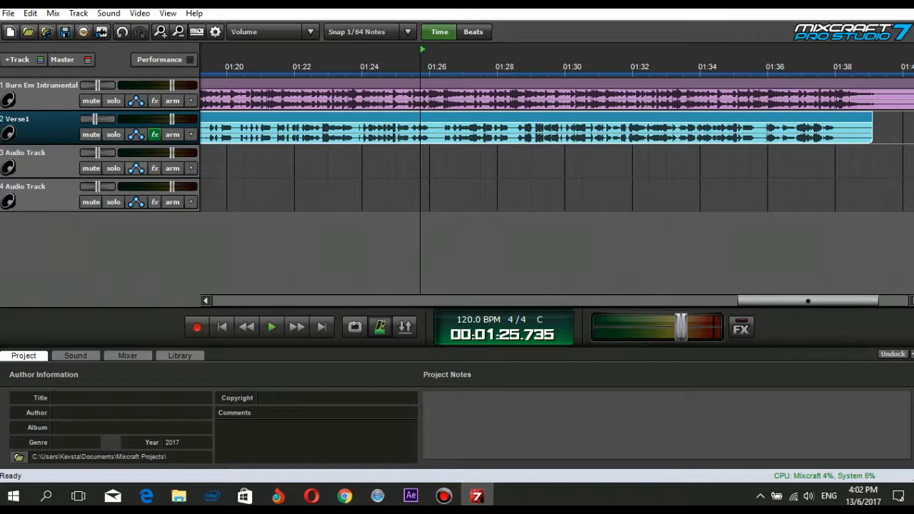
# Add the DVS Ping Pong effect after The T-Pain Effect on the Verse1 track
pyautogui.click(155, 134)
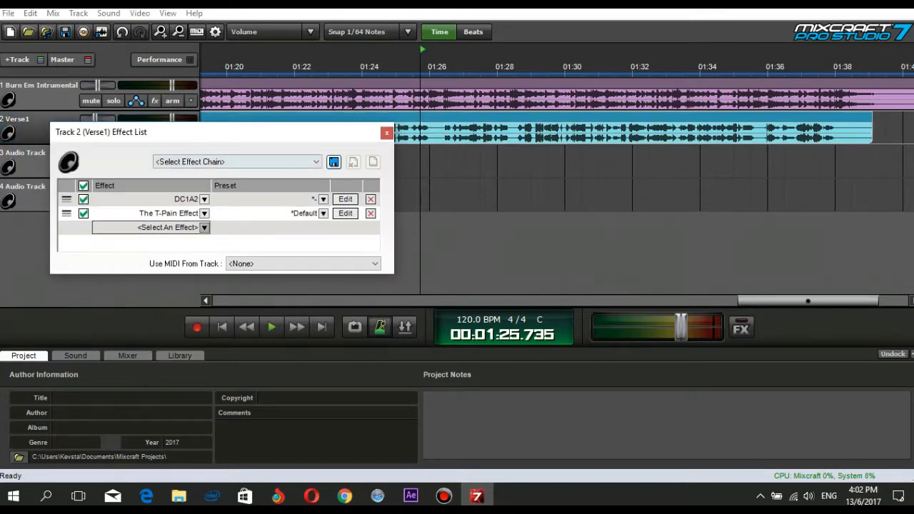
pyautogui.click(168, 227)
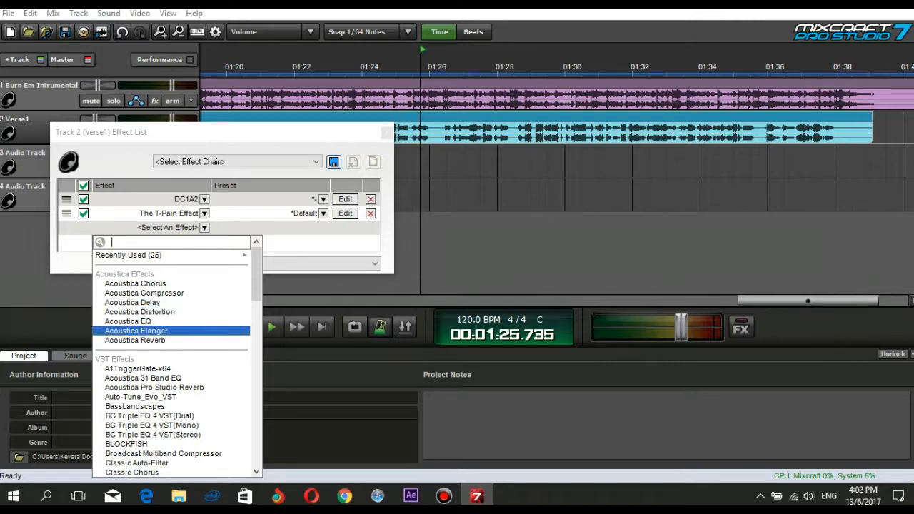
pyautogui.scroll(-3, 171, 357)
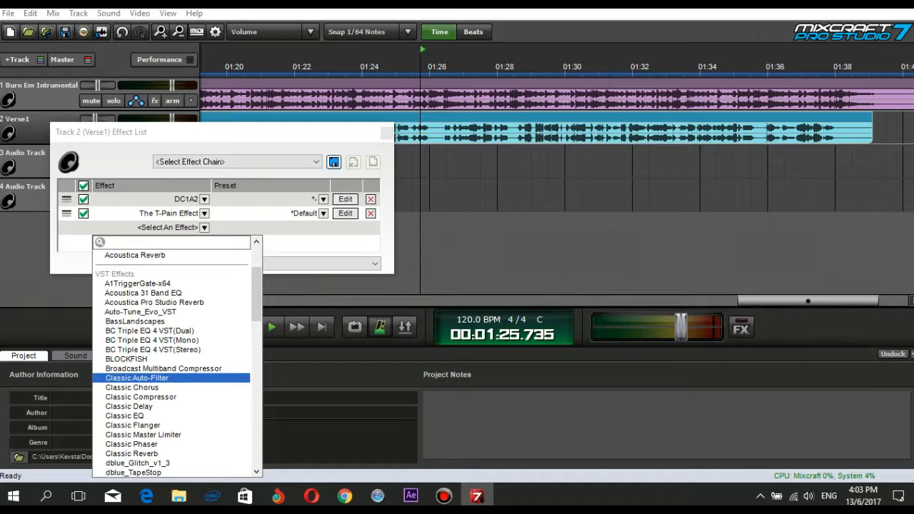
pyautogui.scroll(-4, 171, 386)
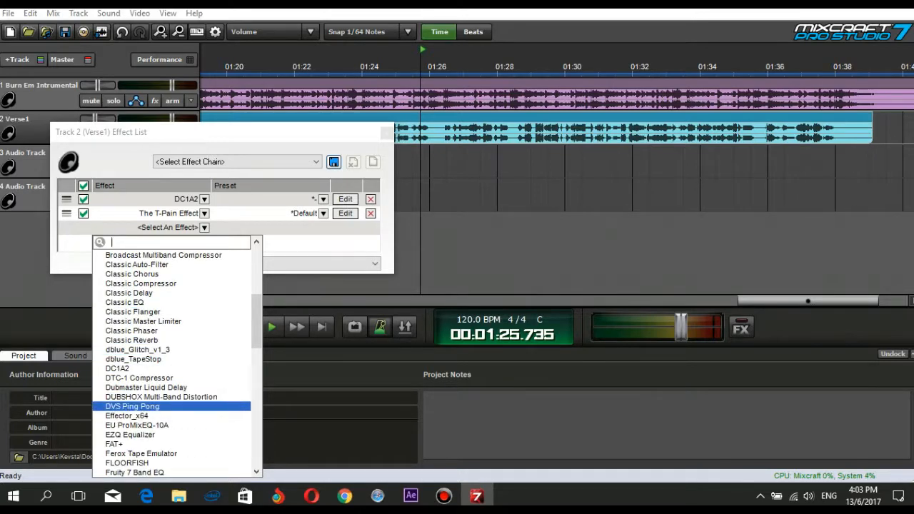
pyautogui.click(143, 406)
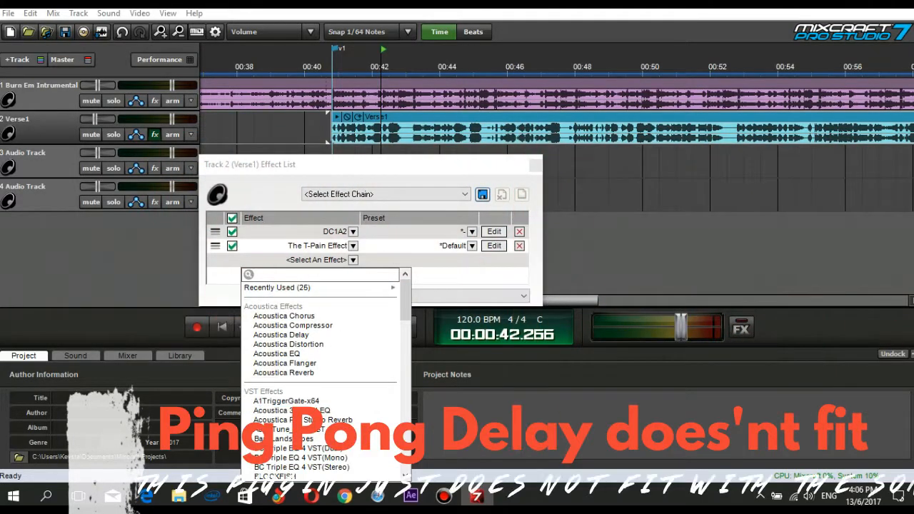
# Add Acoustica Pro Studio Reverb after The T-Pain Effect on the Verse1 track
pyautogui.scroll(-4, 321, 379)
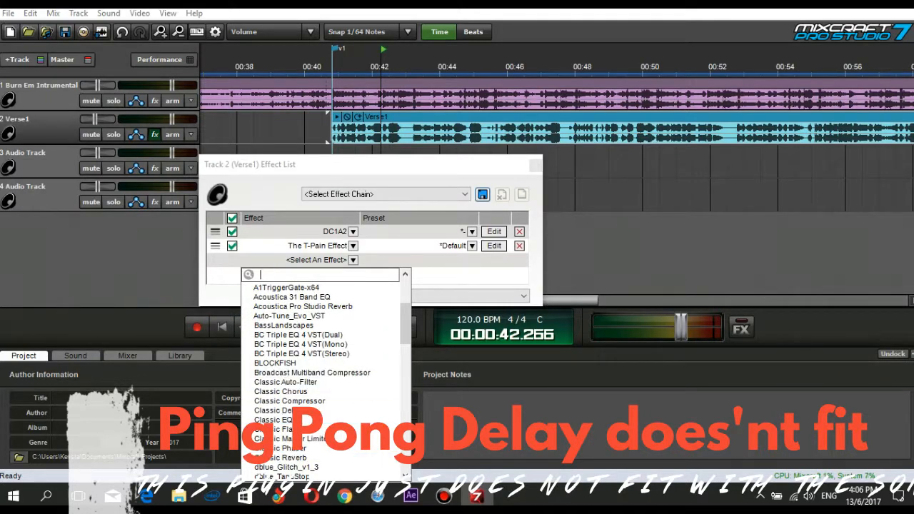
pyautogui.scroll(1, 282, 429)
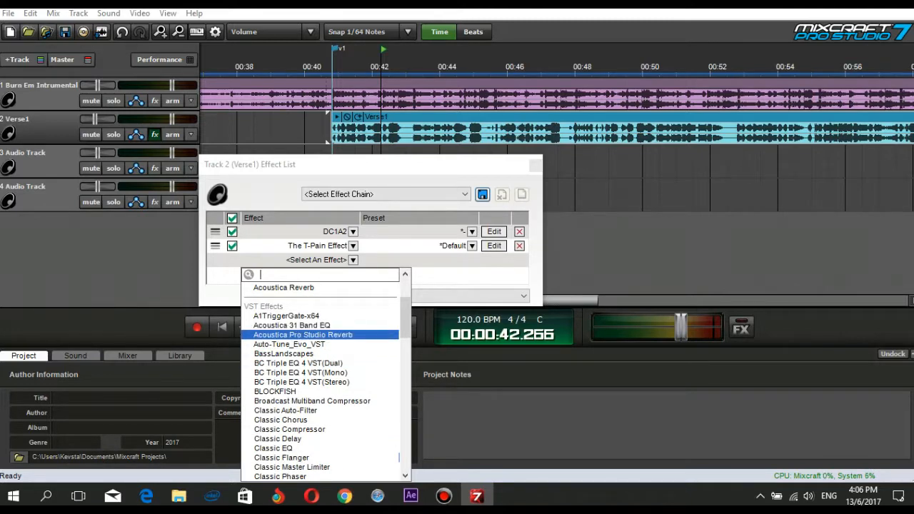
pyautogui.click(302, 335)
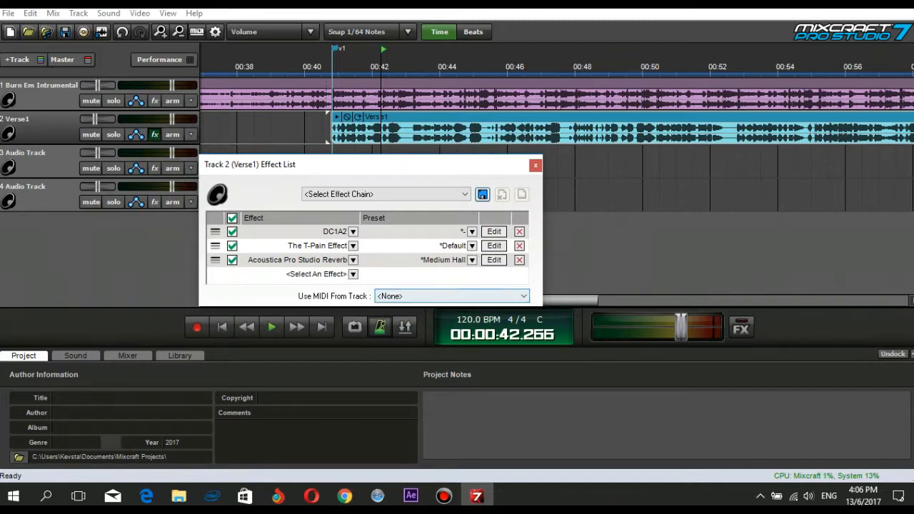
# Look over the Acoustica Pro Studio Reverb presets and its Medium Hall controls
pyautogui.click(472, 260)
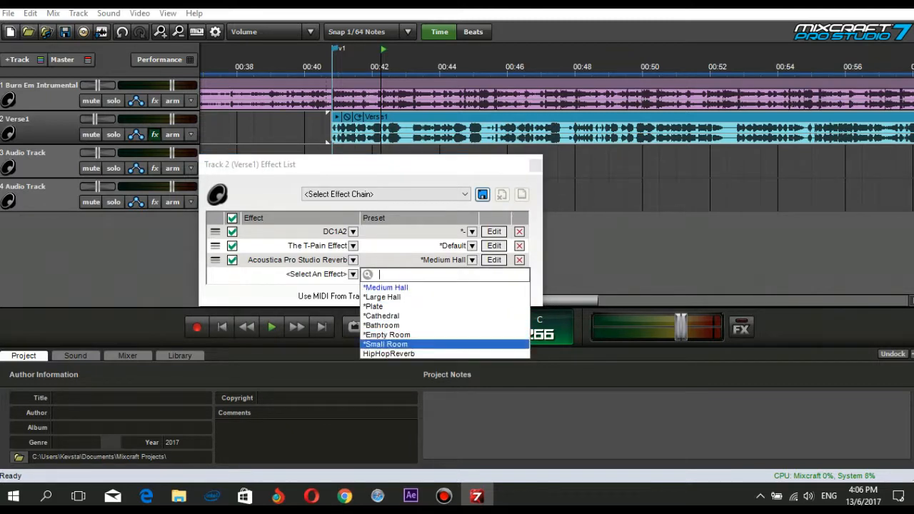
pyautogui.press('Escape')
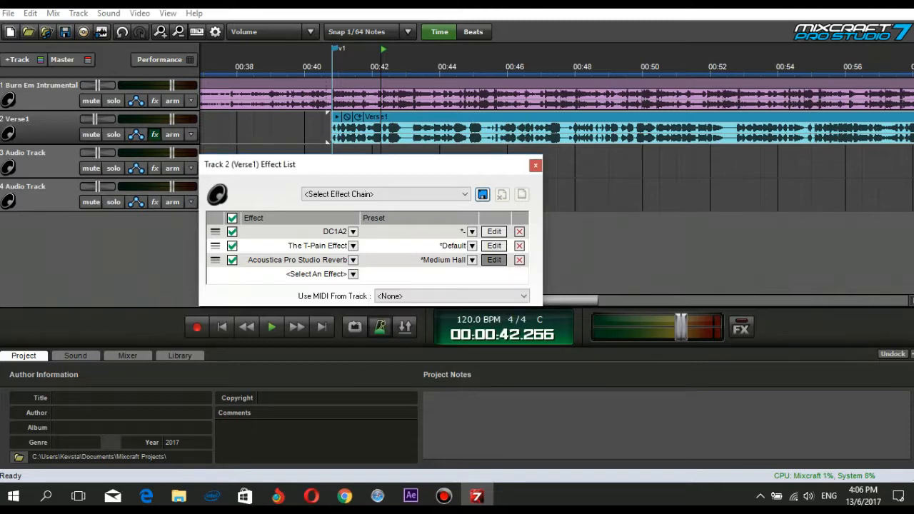
pyautogui.click(495, 260)
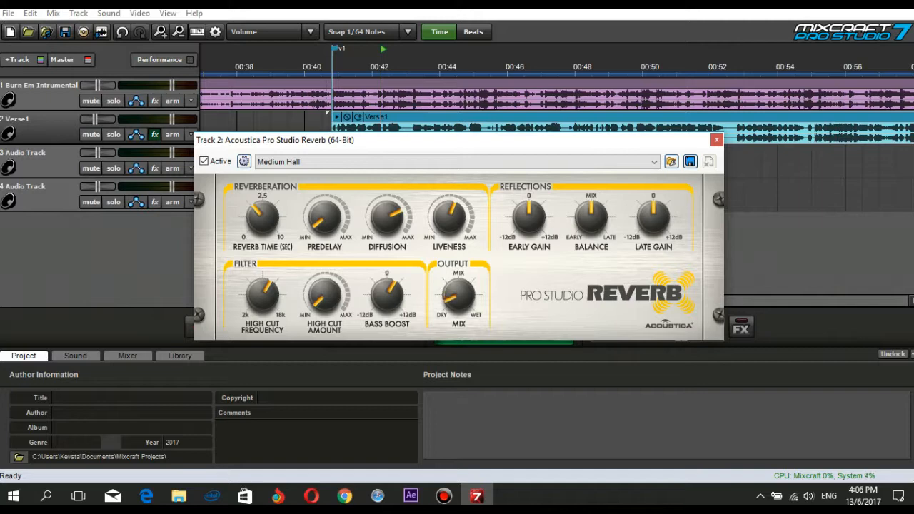
pyautogui.click(717, 140)
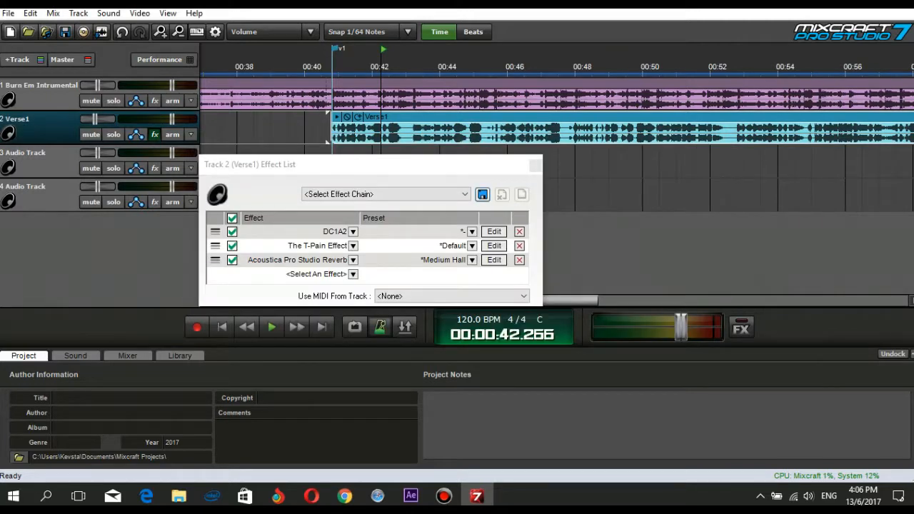
# Play the verse to hear the reverb, stop playback, and review the Acoustica Pro Studio Reverb controls again
pyautogui.press('space')
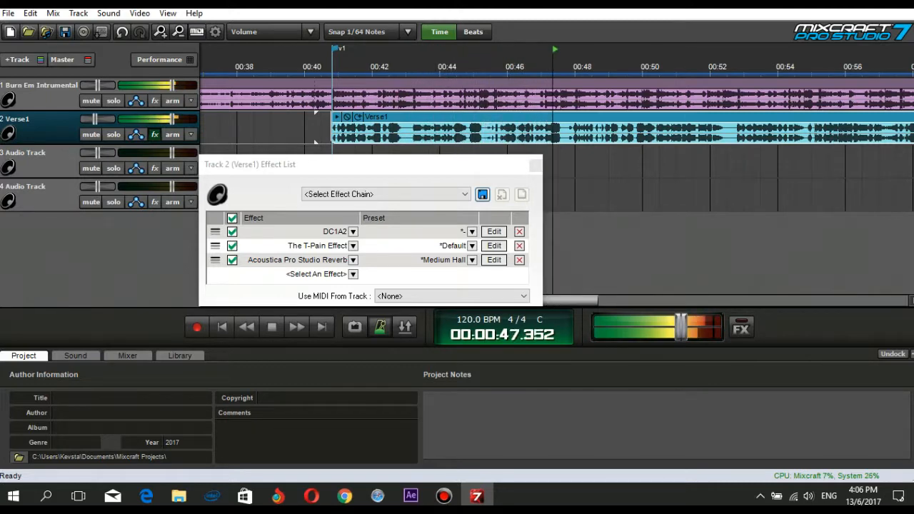
pyautogui.press('space')
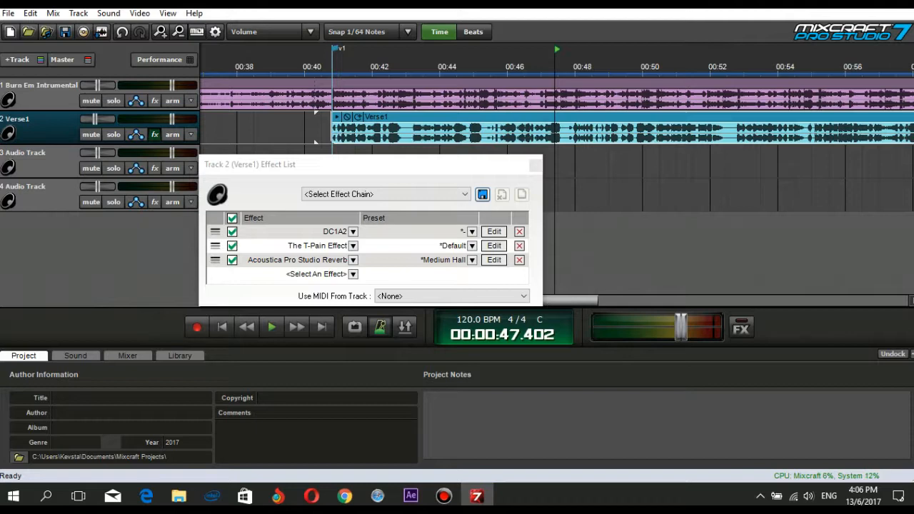
pyautogui.click(494, 260)
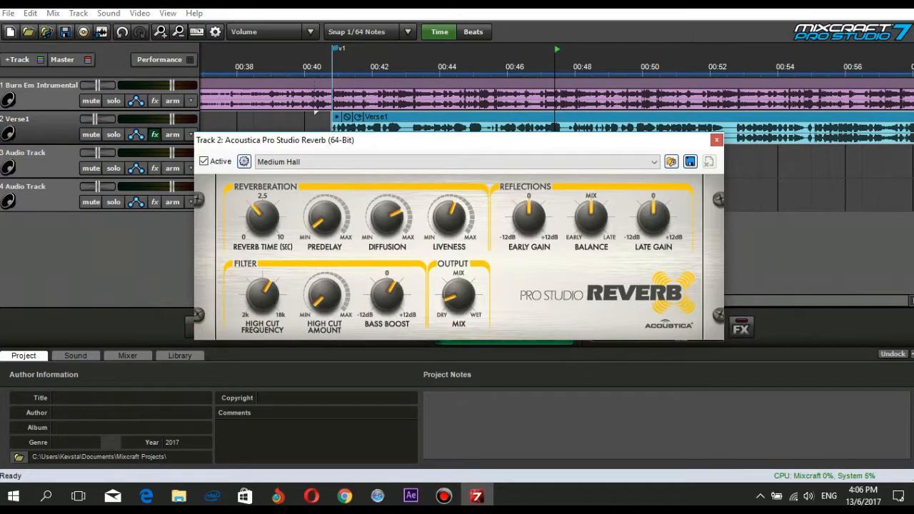
pyautogui.click(716, 140)
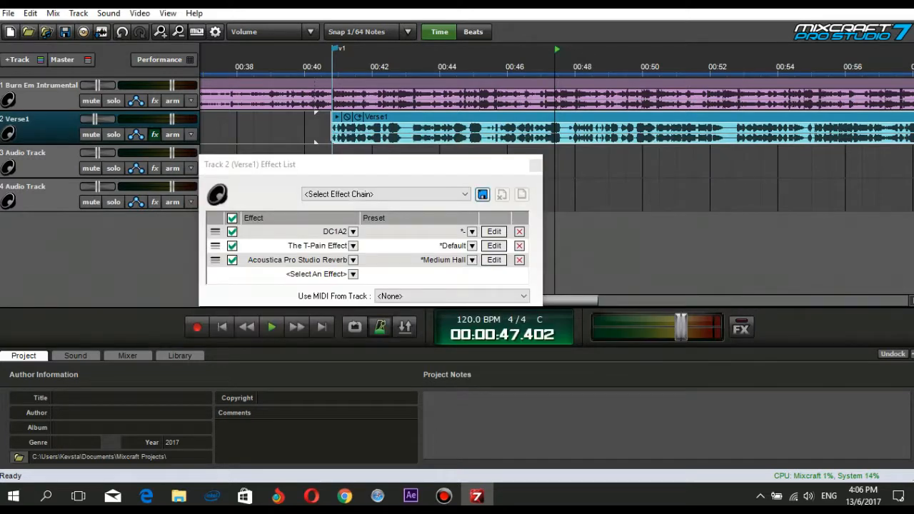
# Browse the full list of available effects for the Verse1 track, from the Acoustica effects through the VST effects
pyautogui.click(535, 165)
pyautogui.click(319, 113)
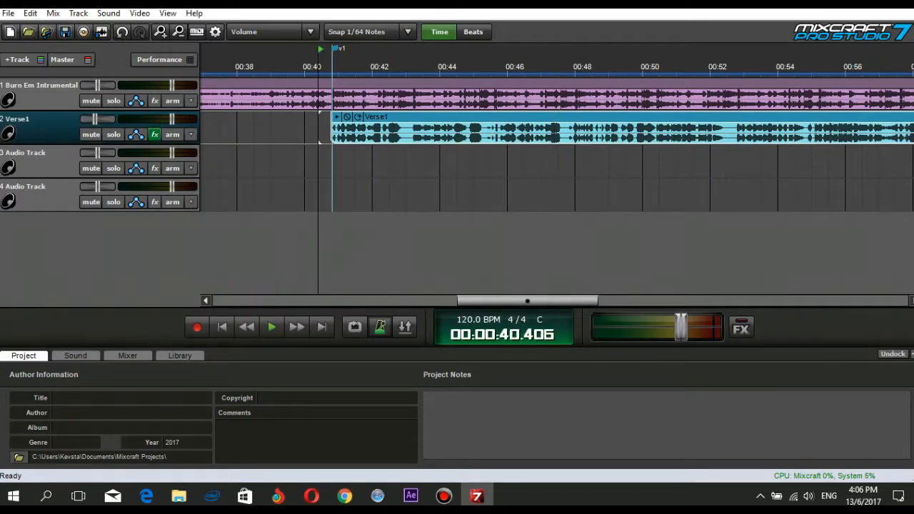
pyautogui.click(154, 135)
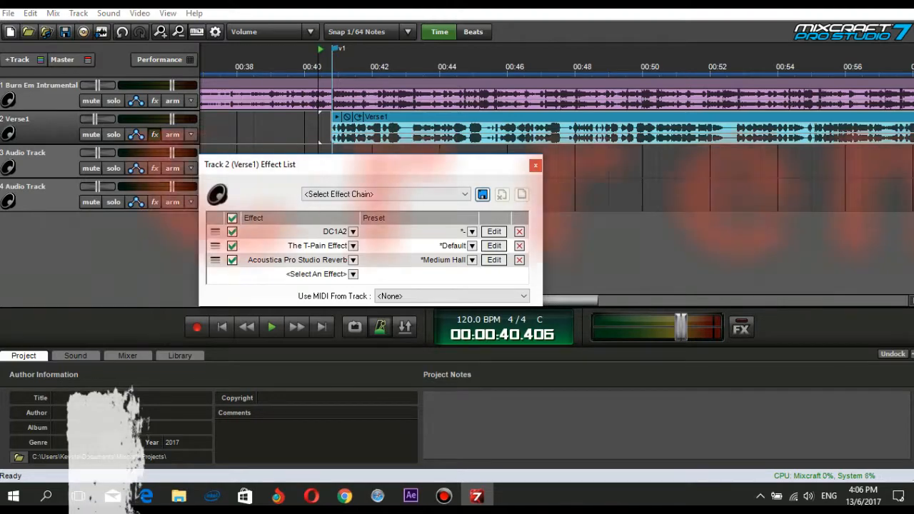
pyautogui.click(353, 275)
pyautogui.scroll(-20, 368, 405)
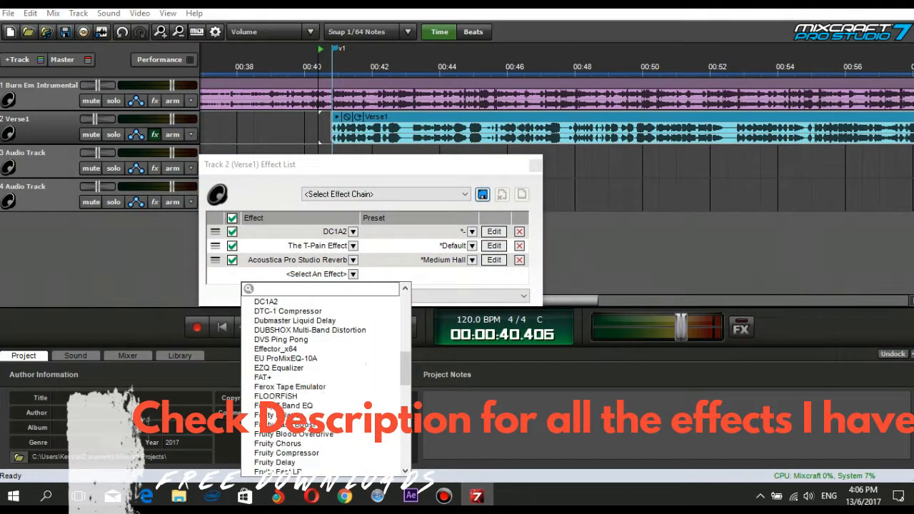
pyautogui.scroll(1, 321, 349)
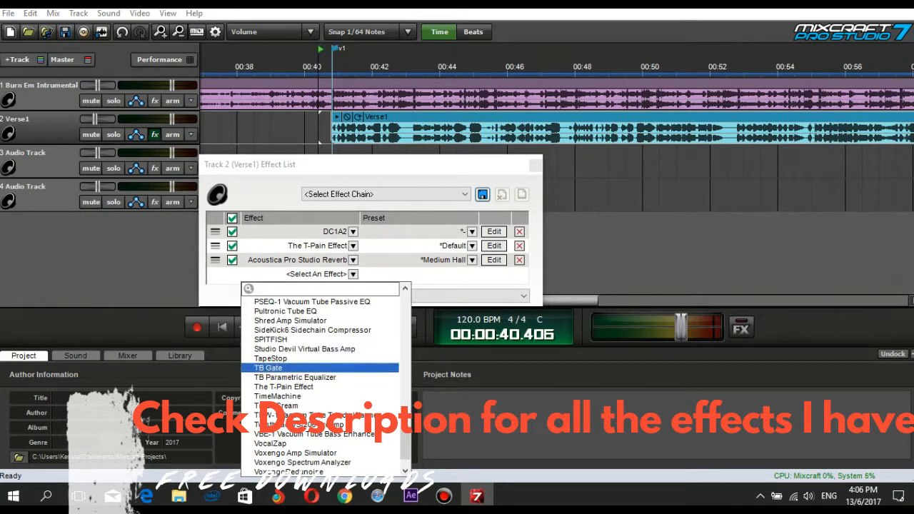
pyautogui.scroll(-1, 321, 371)
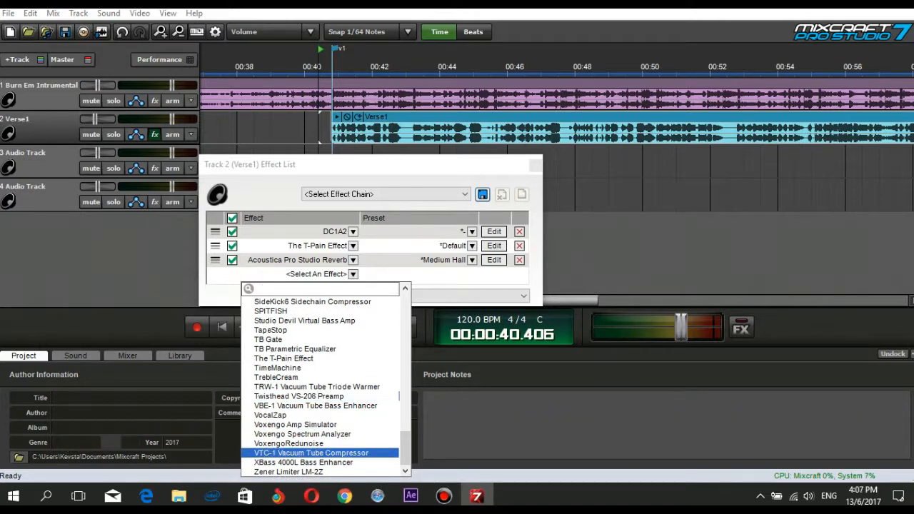
pyautogui.scroll(20, 326, 386)
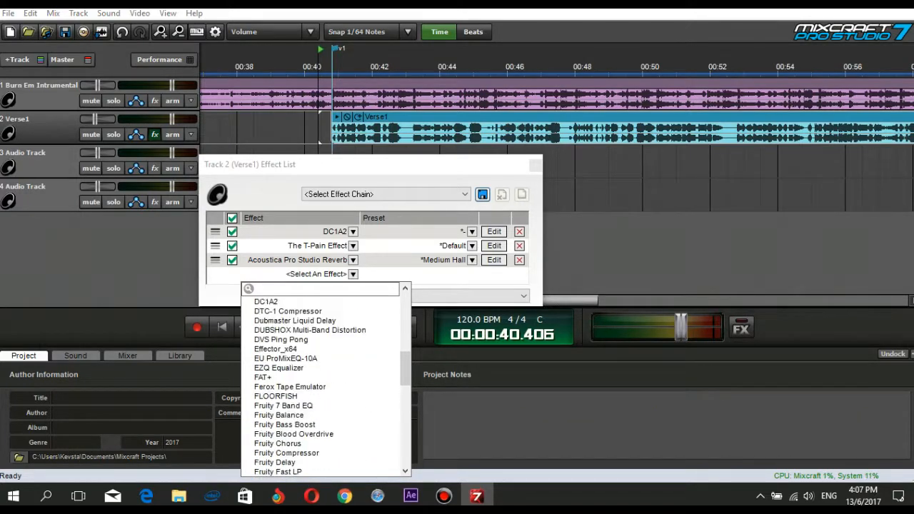
pyautogui.scroll(4, 326, 386)
pyautogui.scroll(-20, 325, 386)
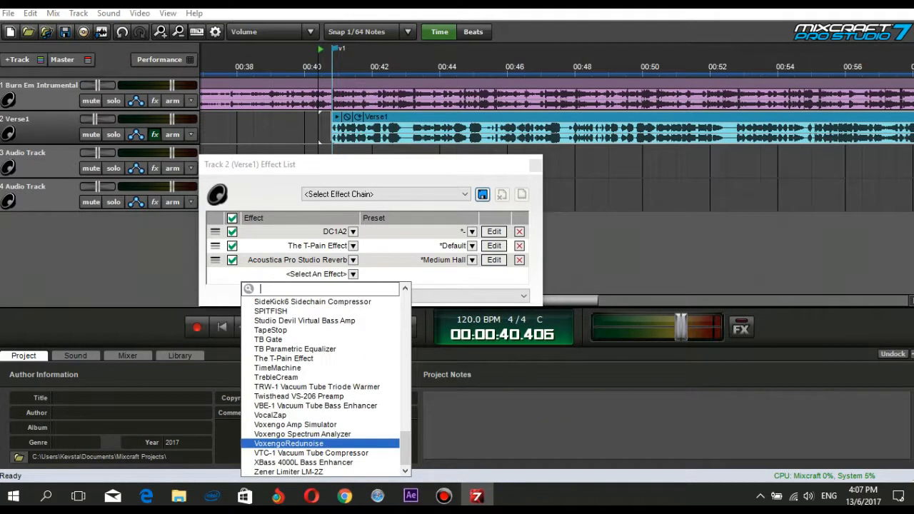
pyautogui.scroll(20, 326, 385)
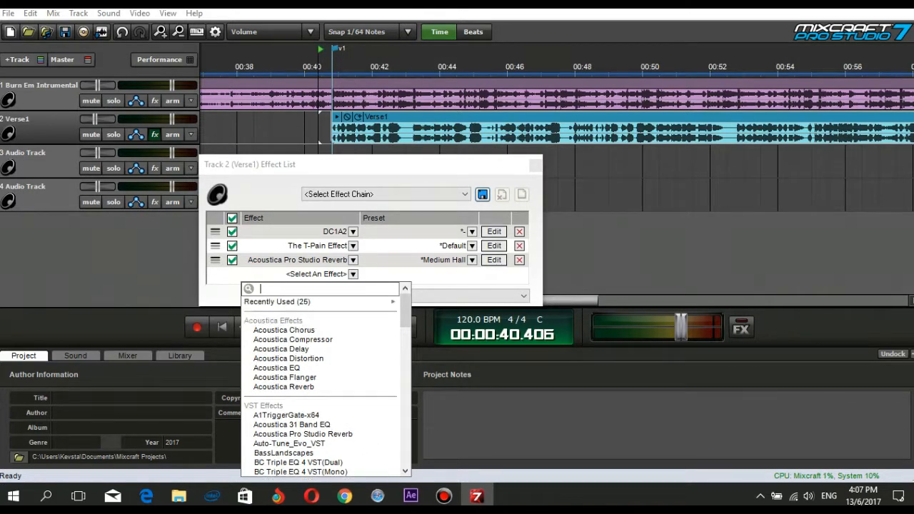
pyautogui.scroll(-3, 326, 386)
pyautogui.scroll(3, 326, 385)
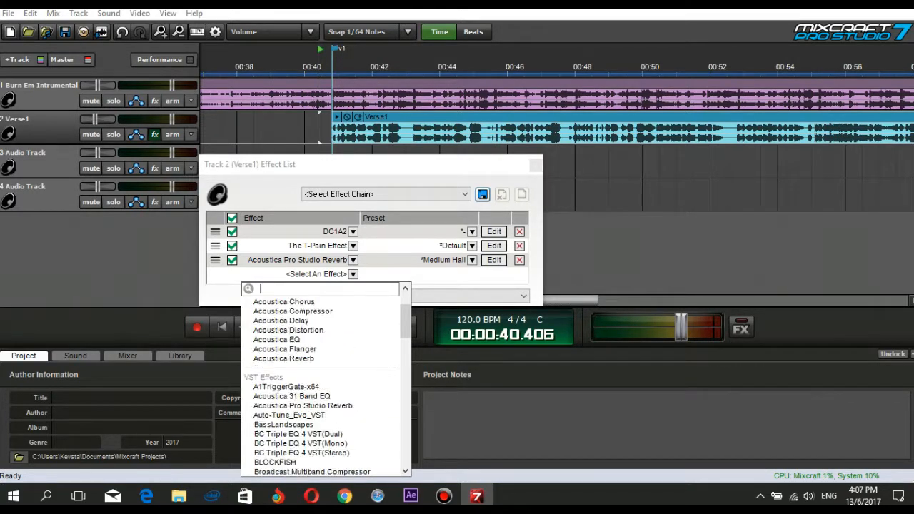
pyautogui.scroll(-8, 326, 386)
pyautogui.scroll(9, 326, 386)
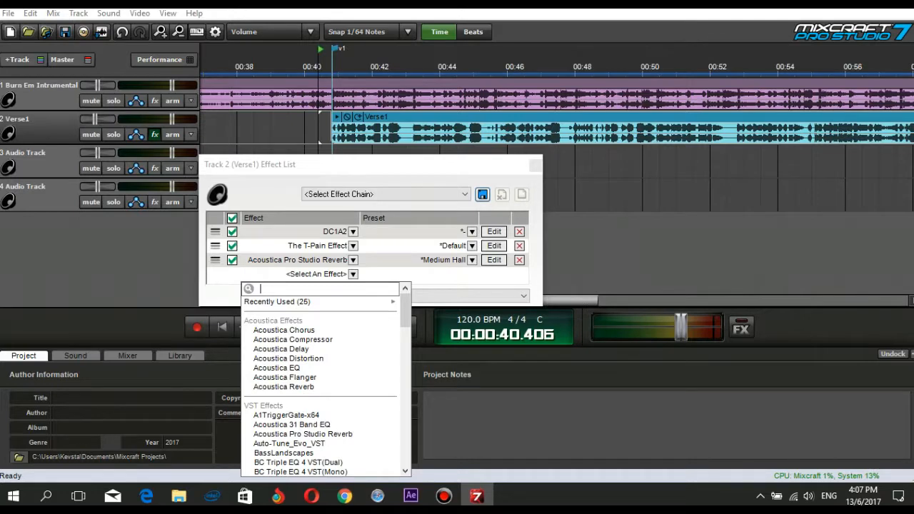
pyautogui.press('Escape')
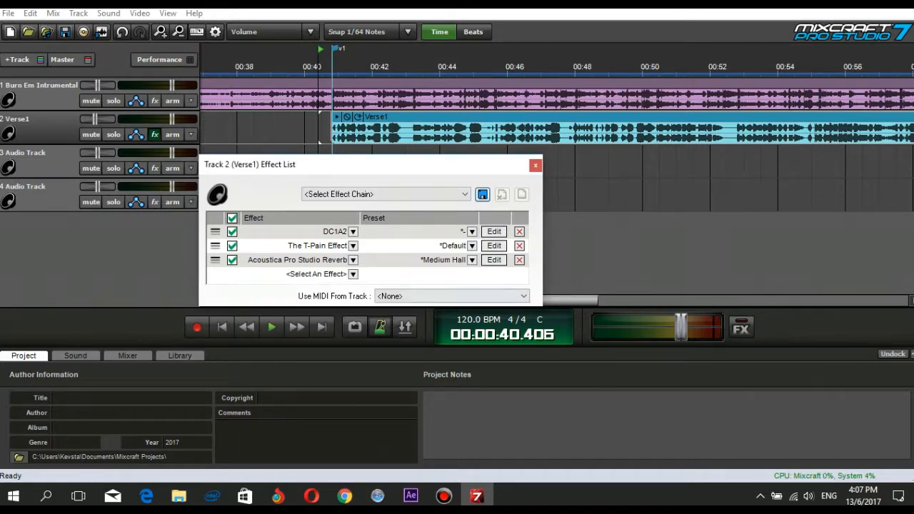
# Add Acoustica Chorus after Acoustica Pro Studio Reverb on the Verse1 track and look over its presets
pyautogui.click(353, 274)
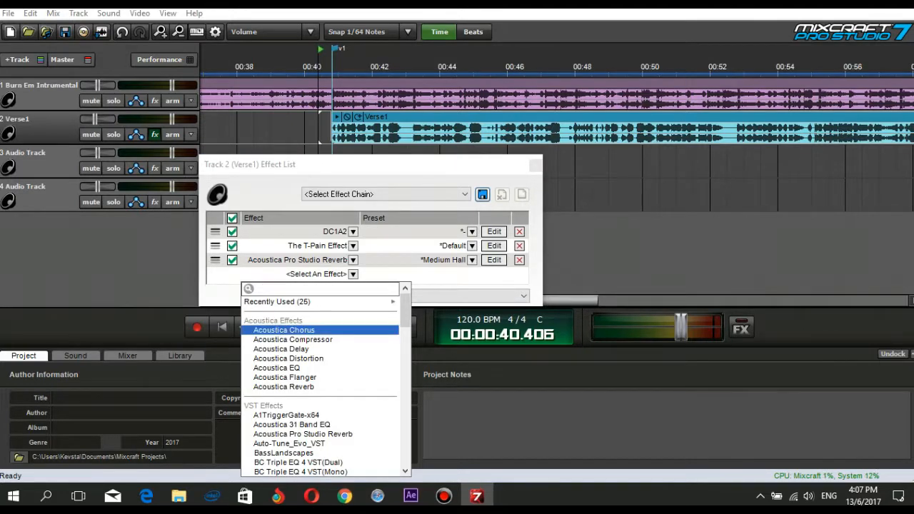
pyautogui.press('Return')
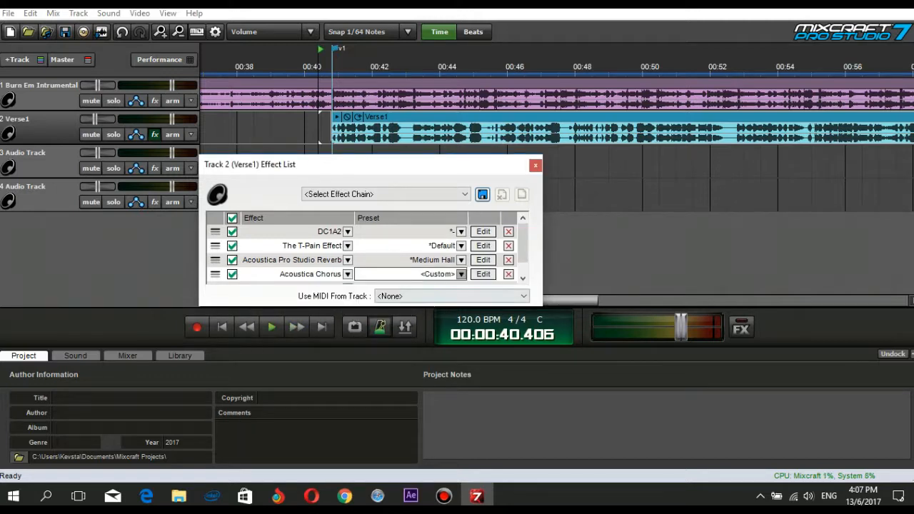
pyautogui.click(462, 260)
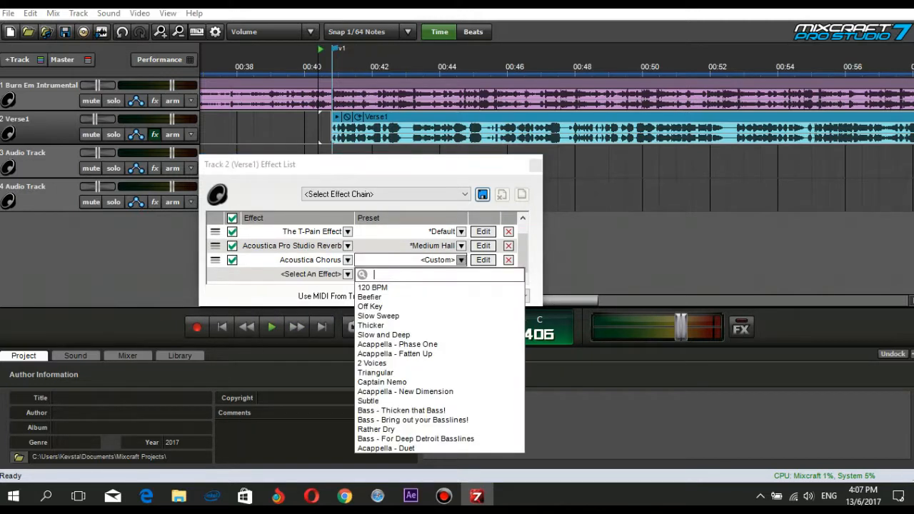
pyautogui.click(525, 253)
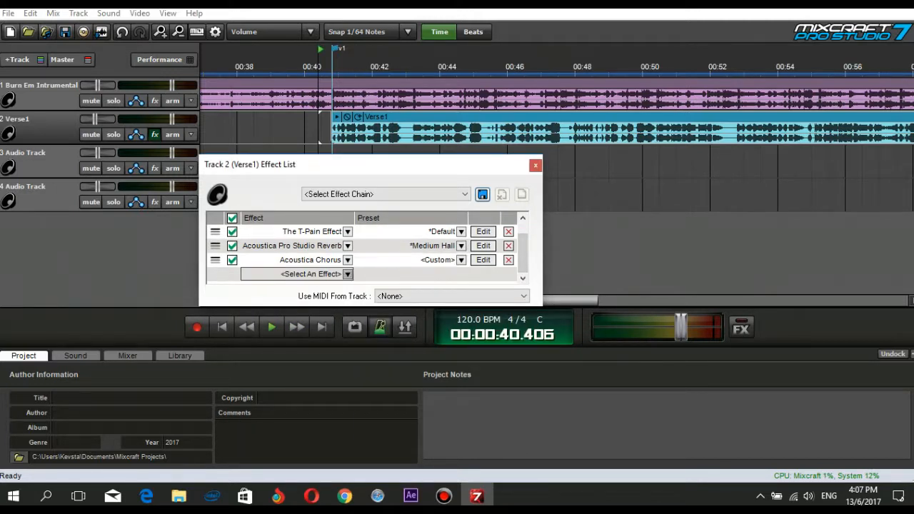
# Move DC1A2 below Acoustica Chorus in the Verse1 track's effect order
pyautogui.click(348, 274)
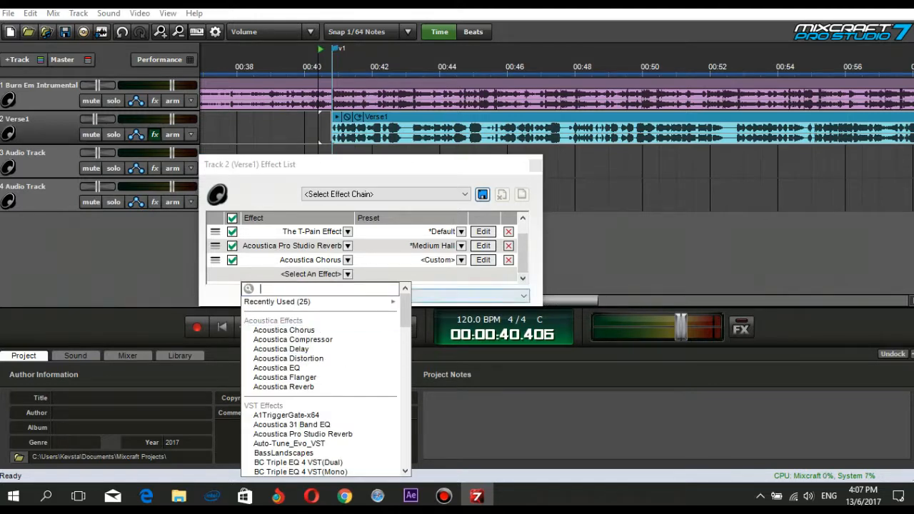
pyautogui.click(525, 257)
pyautogui.moveTo(523, 254); pyautogui.dragTo(524, 241)
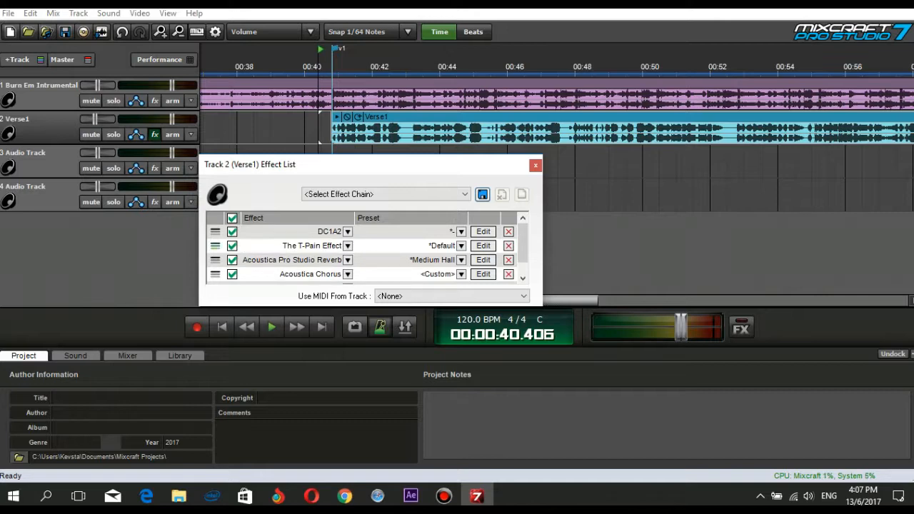
pyautogui.moveTo(215, 232); pyautogui.dragTo(215, 275)
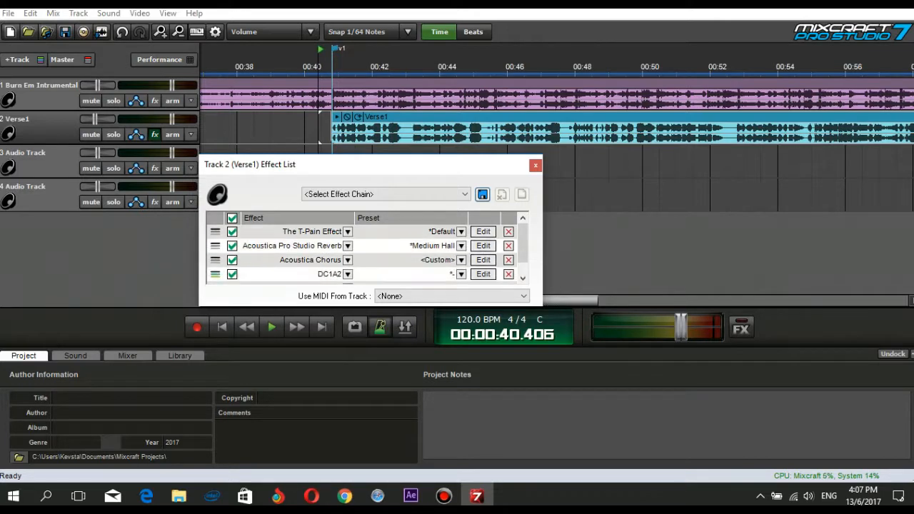
# Play the verse from just before its start to hear the reordered effects, stop playback, and close the Verse1 effect list
pyautogui.click(321, 129)
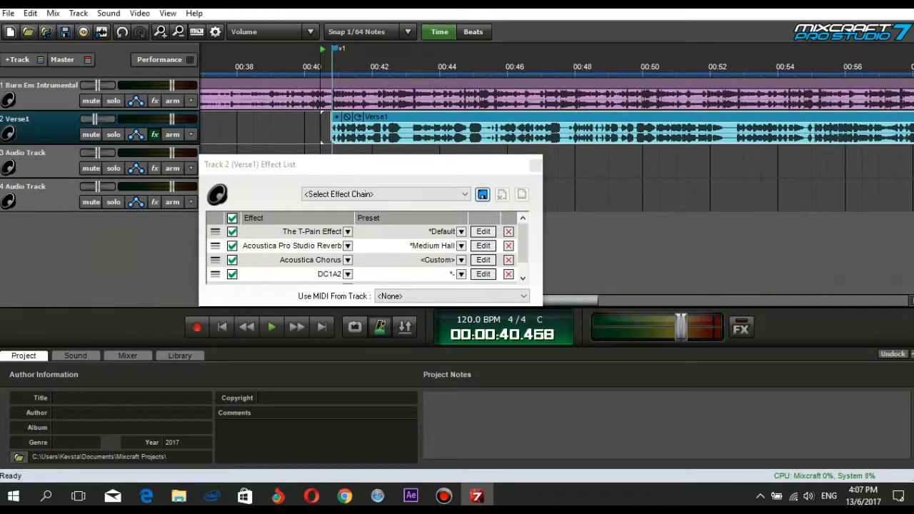
pyautogui.press('space')
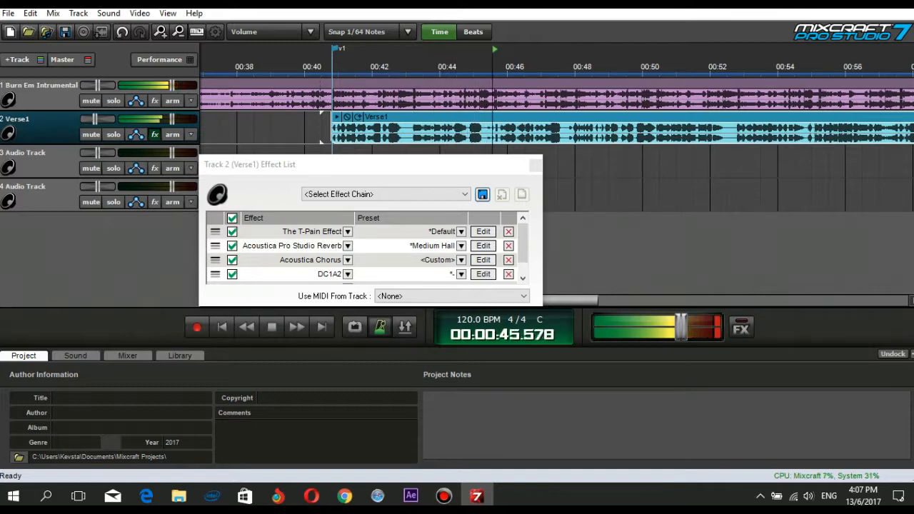
pyautogui.press('space')
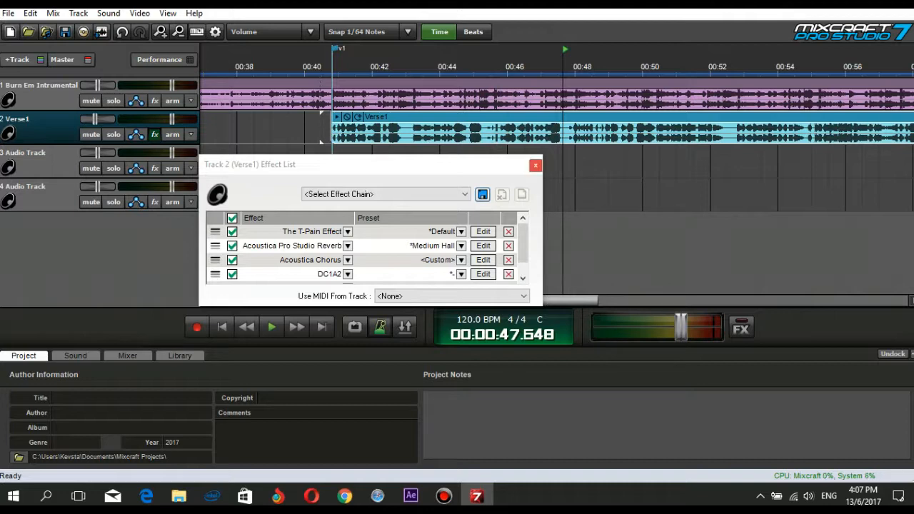
pyautogui.click(535, 165)
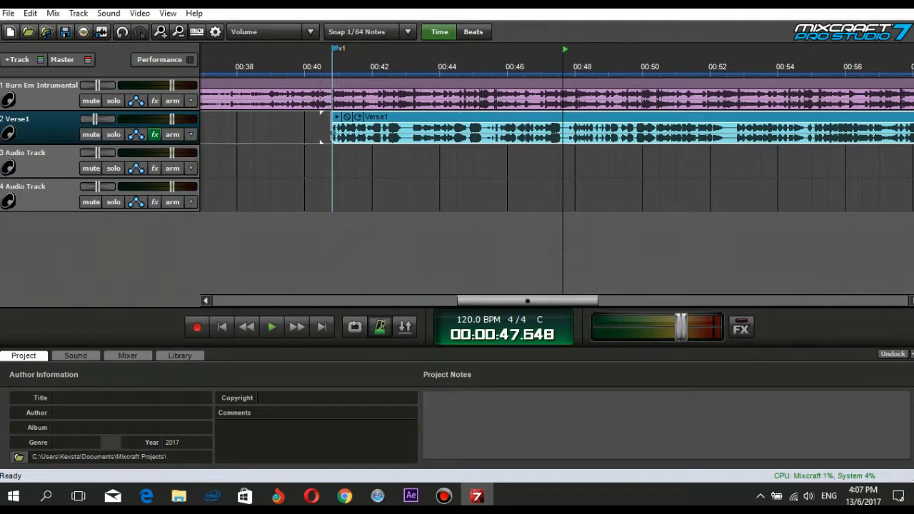
# Return the playhead and the timeline to the start of the project
pyautogui.click(291, 97)
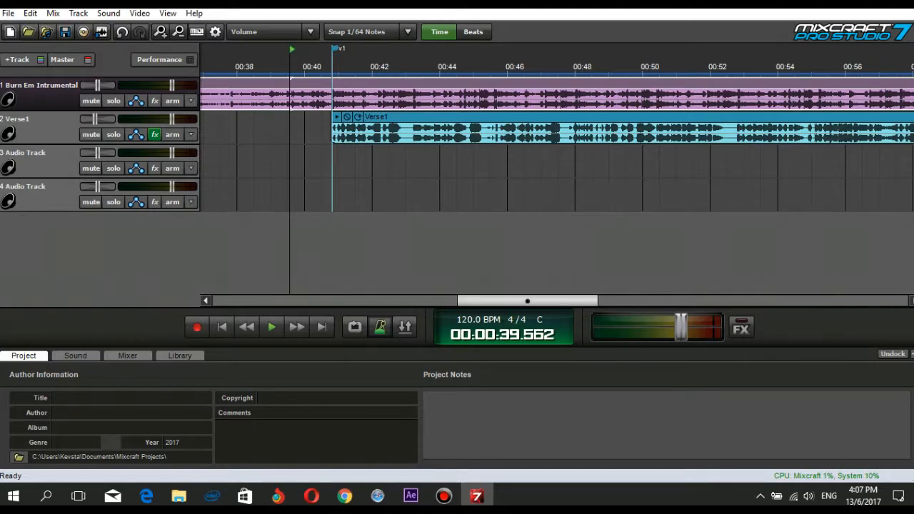
pyautogui.moveTo(527, 301); pyautogui.dragTo(283, 301)
pyautogui.click(222, 327)
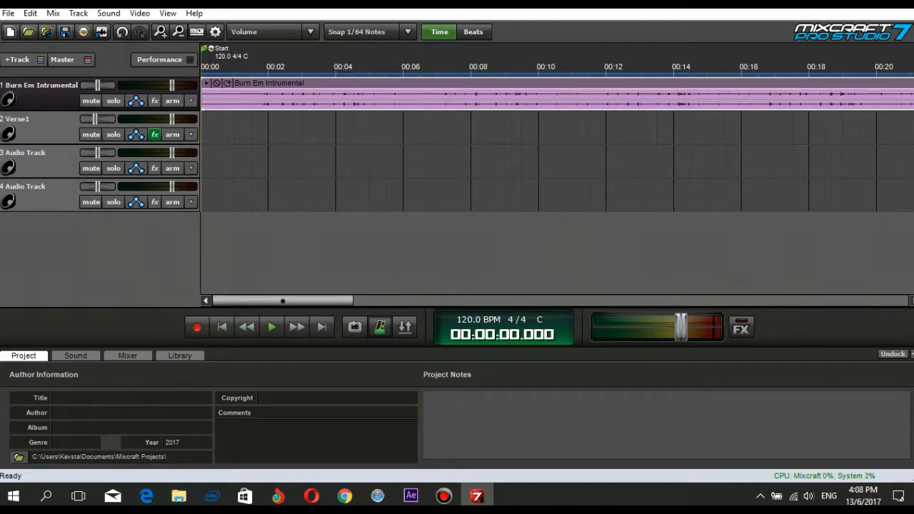
pyautogui.moveTo(283, 300)
pyautogui.mouseDown()
pyautogui.moveTo(313, 301)
pyautogui.moveTo(282, 301)
pyautogui.mouseUp()
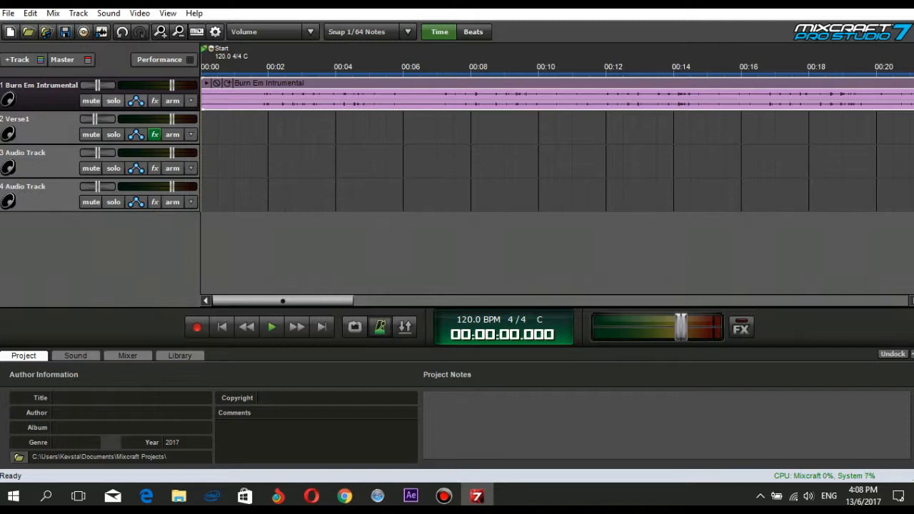
# Add XBass 4000L Bass Enhancer to the Burn Em Intrumental track and look at its controls
pyautogui.click(154, 100)
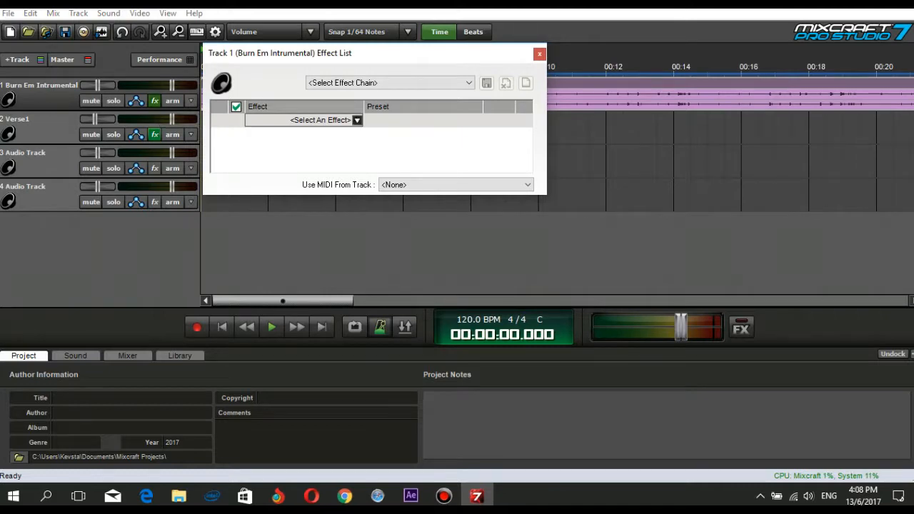
pyautogui.click(357, 120)
pyautogui.scroll(-18, 323, 241)
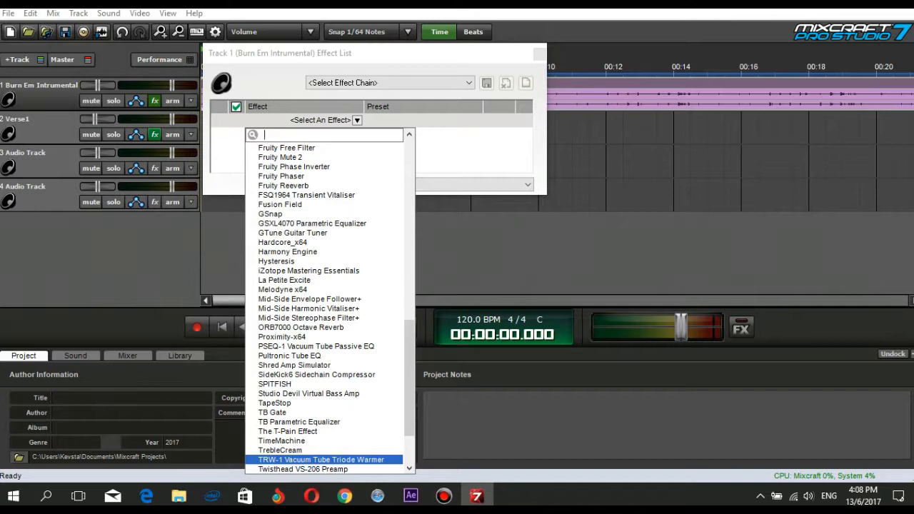
pyautogui.scroll(-3, 323, 450)
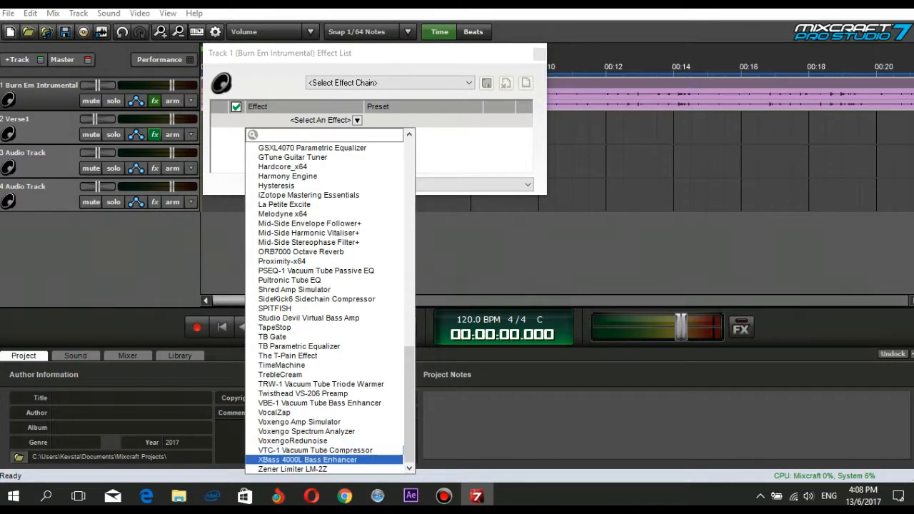
pyautogui.click(322, 460)
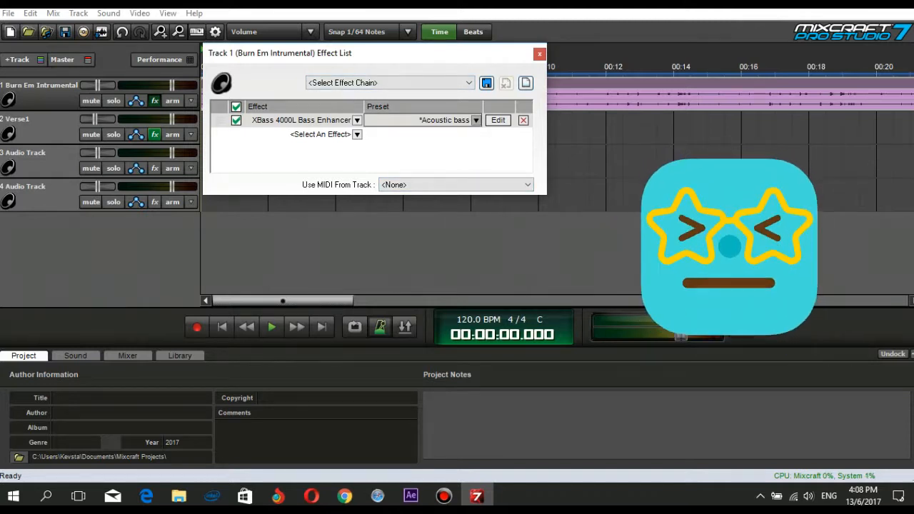
pyautogui.click(498, 120)
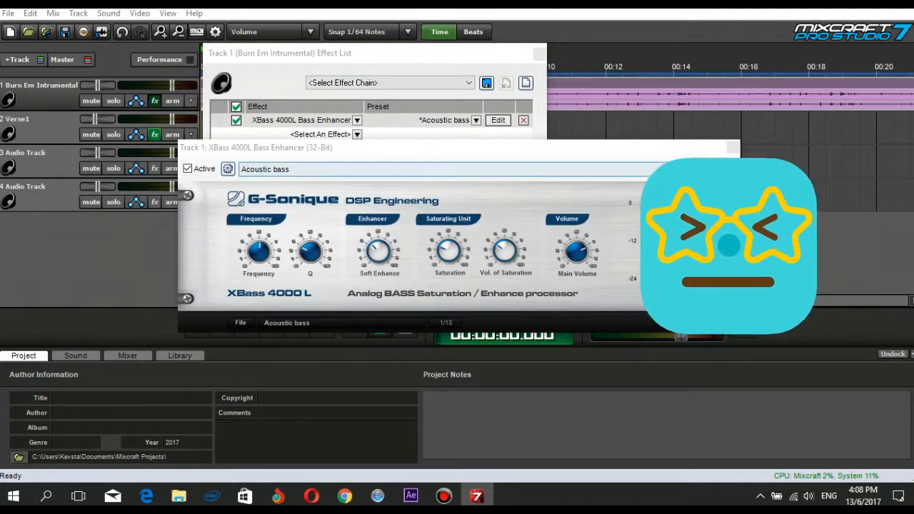
pyautogui.click(733, 148)
# Try the Acoustic bass 2 preset on XBass 4000L Bass Enhancer and switch back to Acoustic bass
pyautogui.click(477, 120)
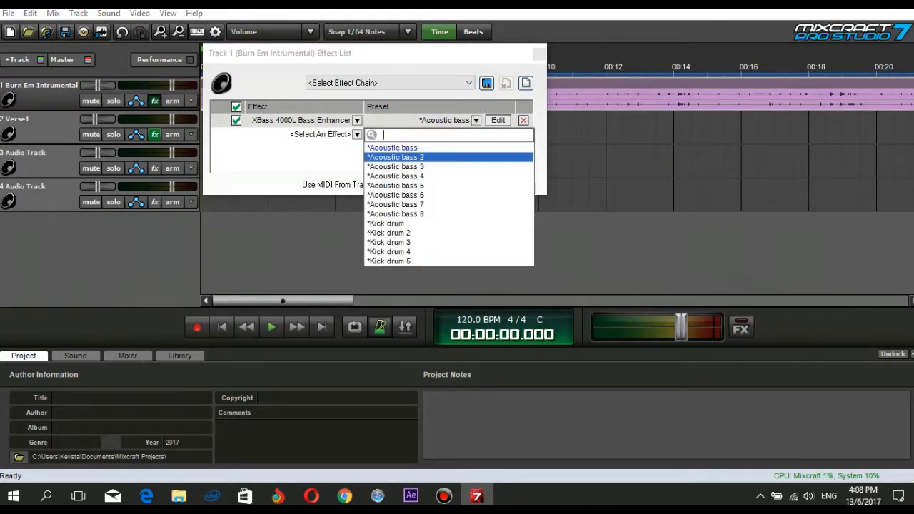
pyautogui.click(429, 156)
pyautogui.click(477, 120)
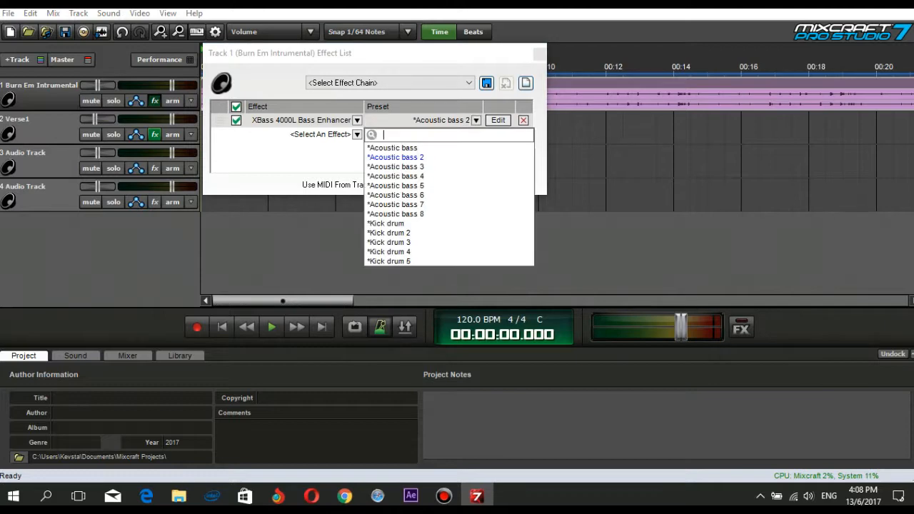
pyautogui.click(422, 147)
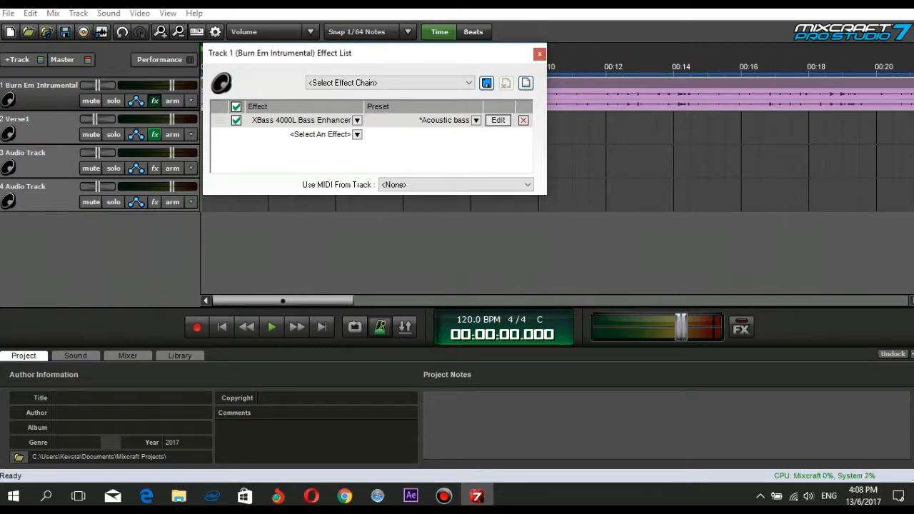
# Close the Burn Em Intrumental effect list, play the beginning of the project, and stop
pyautogui.click(539, 53)
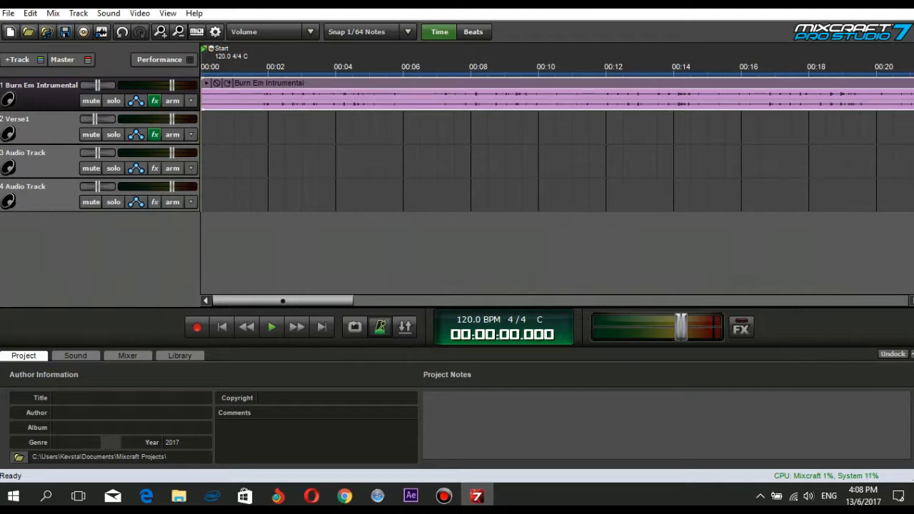
pyautogui.press('space')
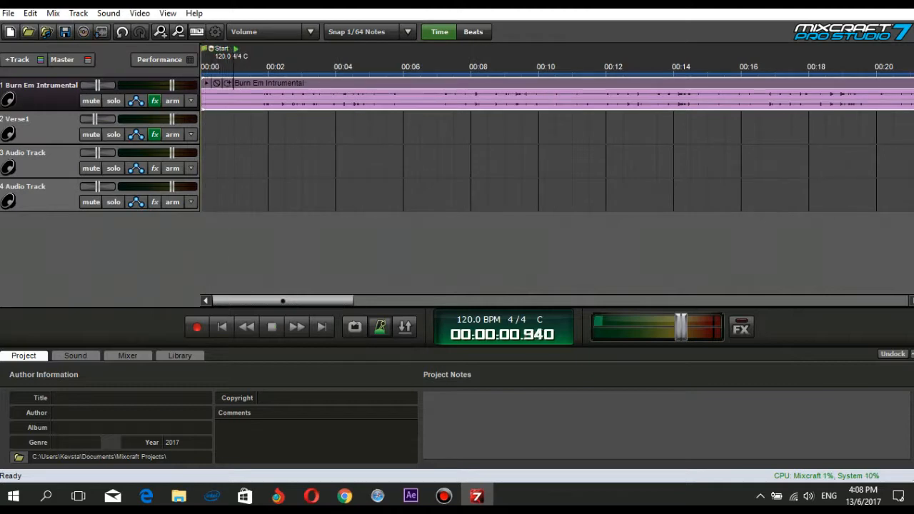
pyautogui.press('space')
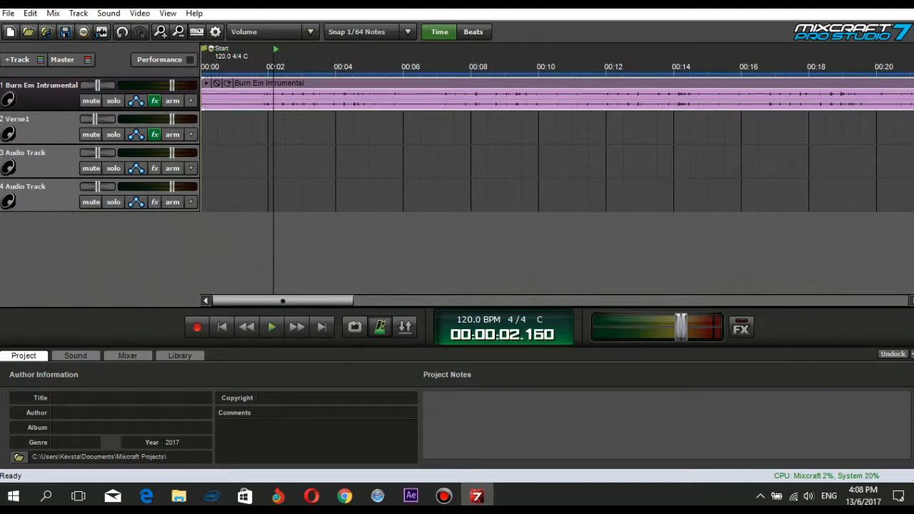
# Play the lead-in and the start of the verse from about 00:38 to hear the bass-enhanced instrumental with the vocal, and stop
pyautogui.hscroll(10, 557, 176)
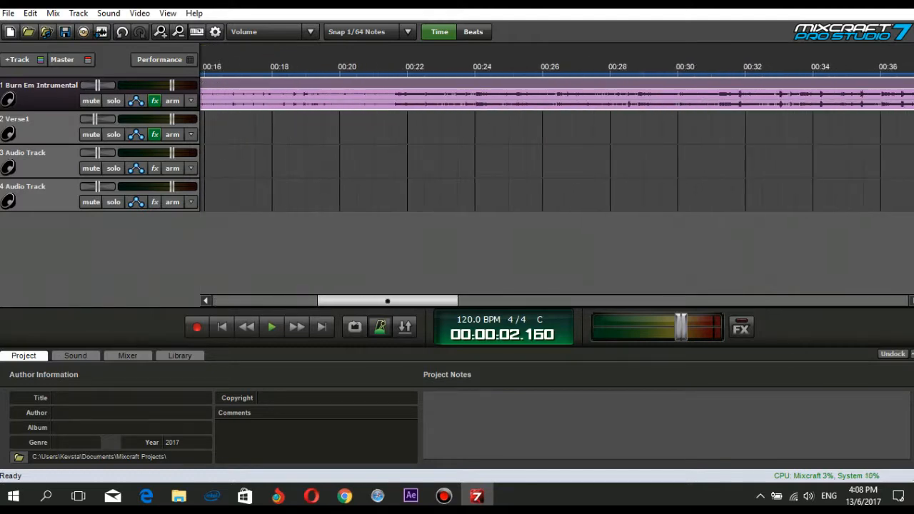
pyautogui.moveTo(449, 300); pyautogui.dragTo(485, 301)
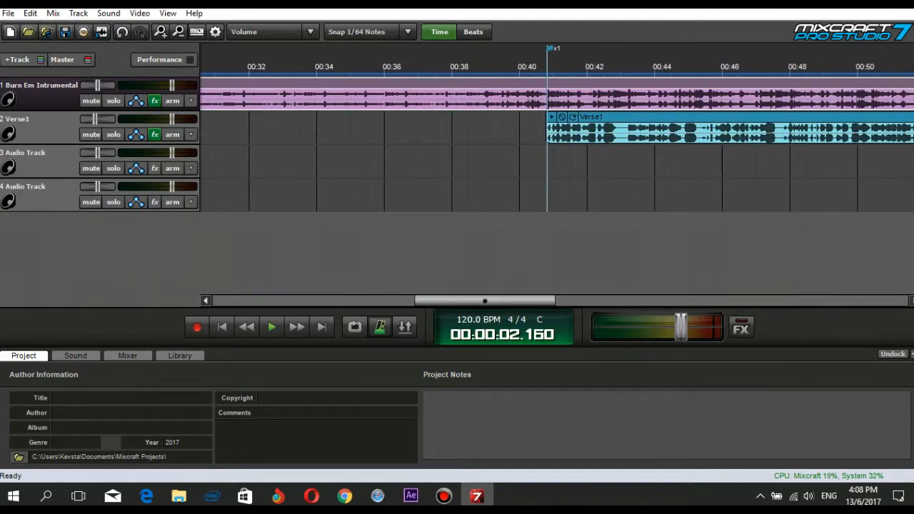
pyautogui.click(461, 97)
pyautogui.press('space')
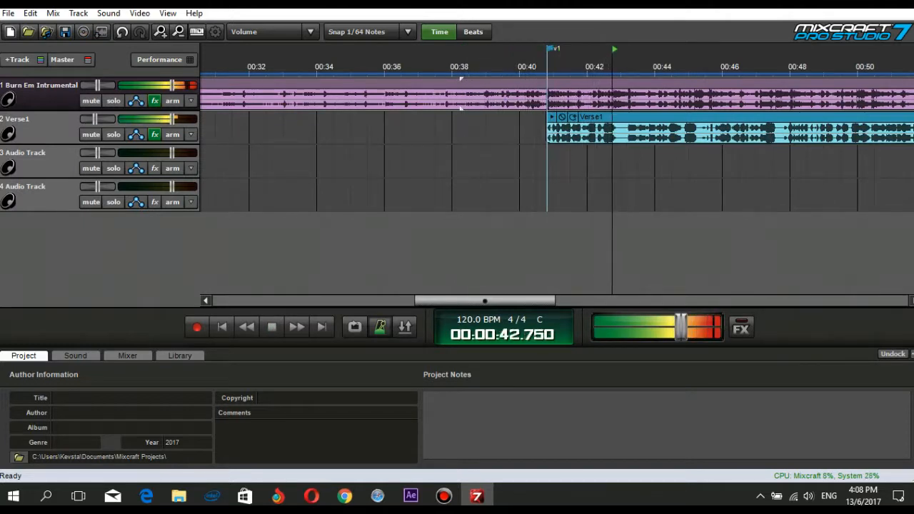
pyautogui.press('space')
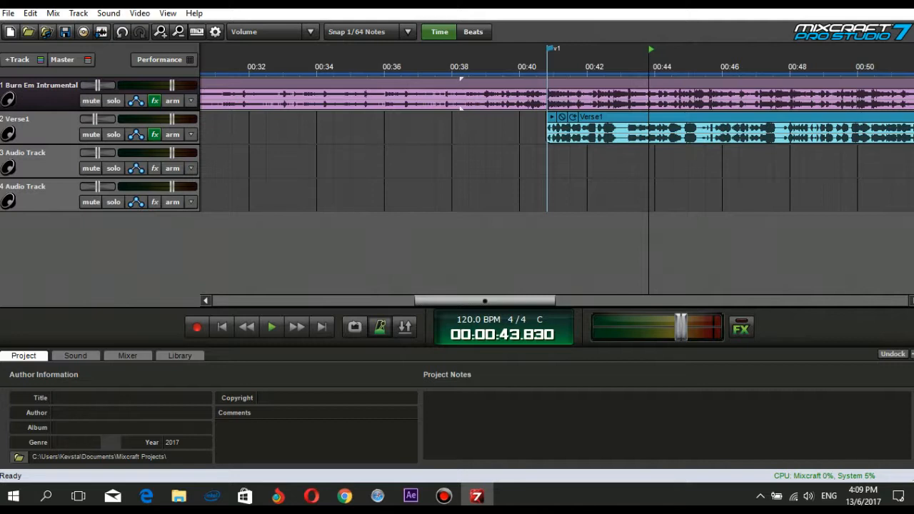
# Add Classic Master Limiter with the Master CD preset to the master effects, and close both effect windows
pyautogui.click(741, 329)
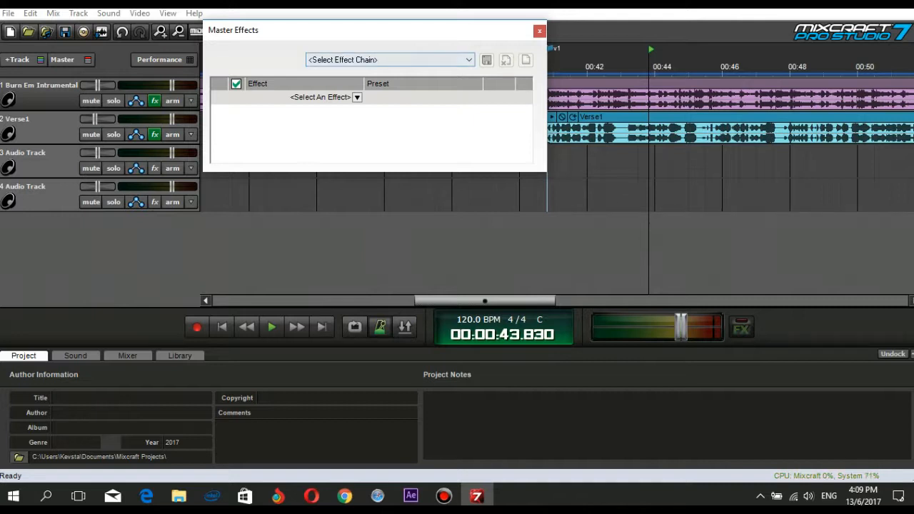
pyautogui.moveTo(305, 36); pyautogui.dragTo(312, 87)
pyautogui.click(364, 147)
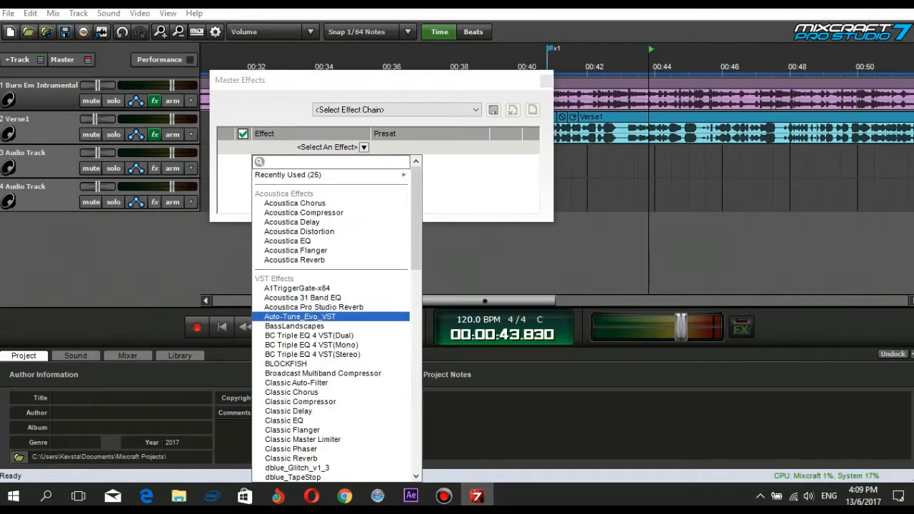
pyautogui.scroll(-6, 331, 317)
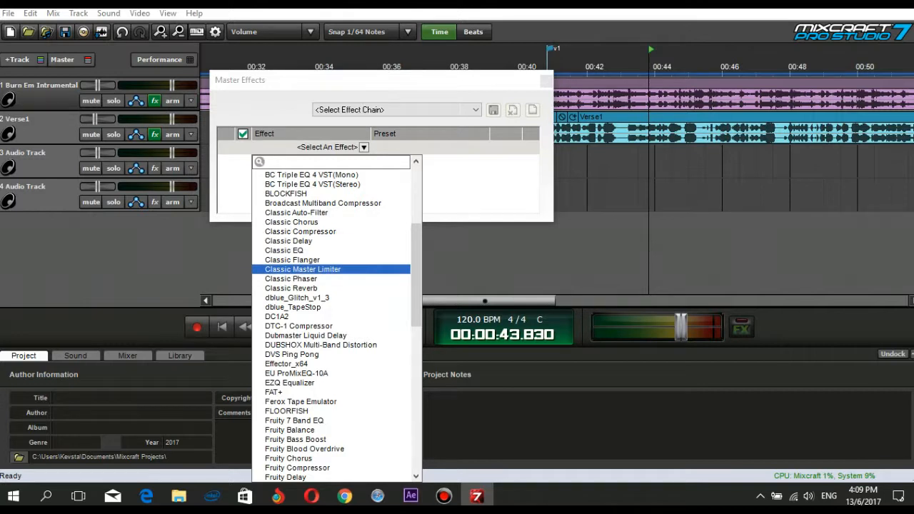
pyautogui.click(303, 269)
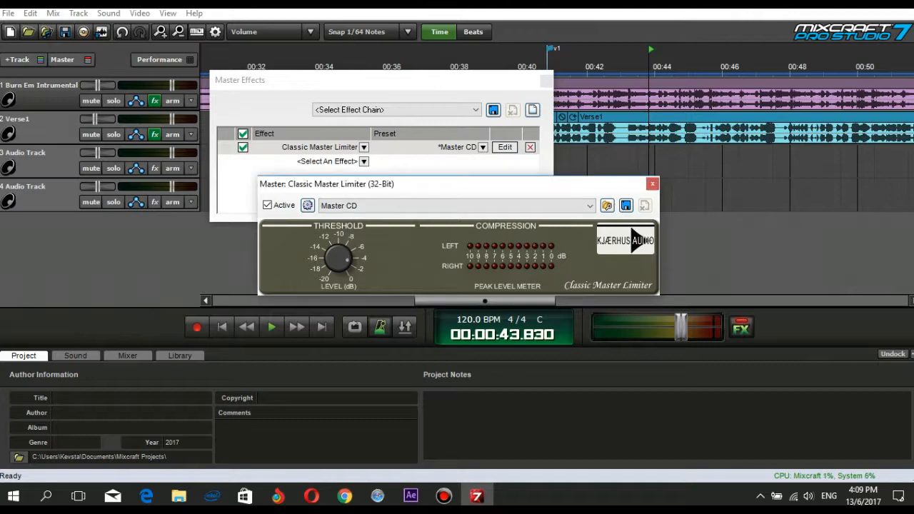
pyautogui.click(652, 184)
pyautogui.click(547, 80)
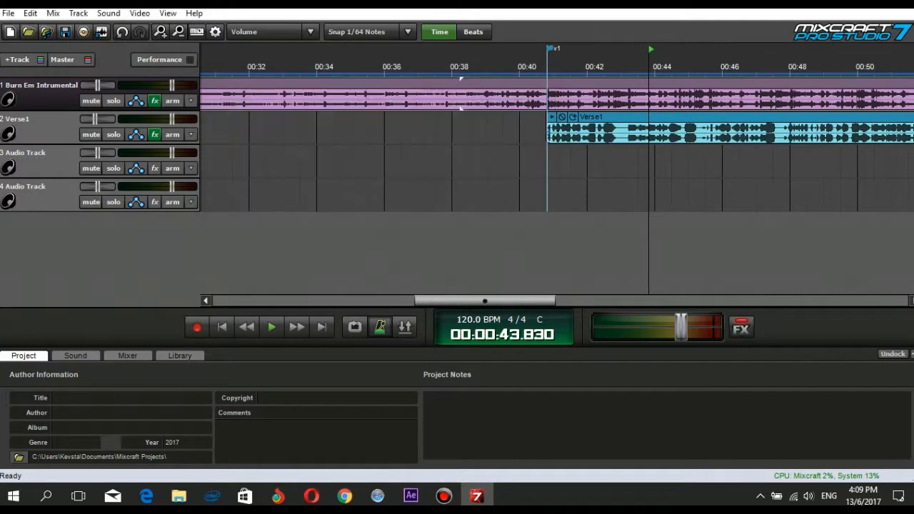
# Play from just before the v1 marker to hear the mix through the master limiter, and stop
pyautogui.click(526, 79)
pyautogui.press('space')
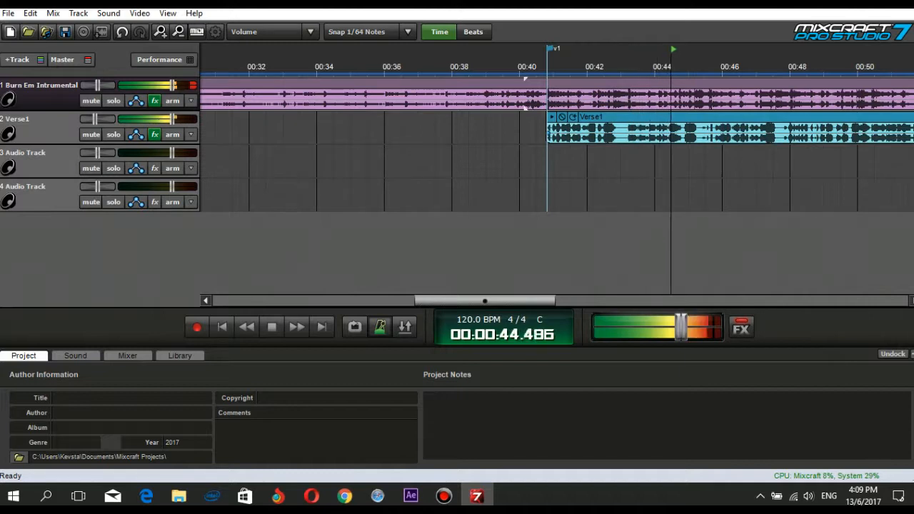
pyautogui.press('space')
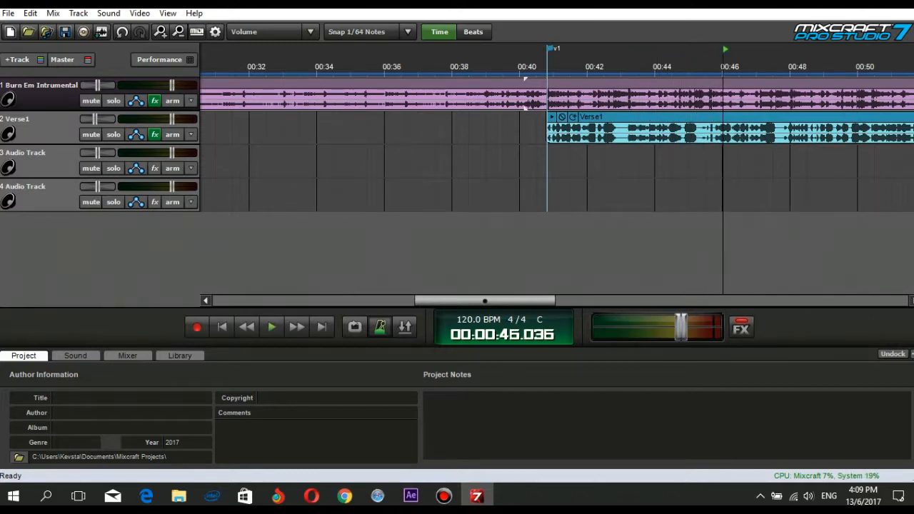
# Align Verse Sec Vocal Mastered on track 3 with the Verse1 clip, trimming its silent start near the v1 marker, and play it back
pyautogui.moveTo(485, 301); pyautogui.dragTo(543, 300)
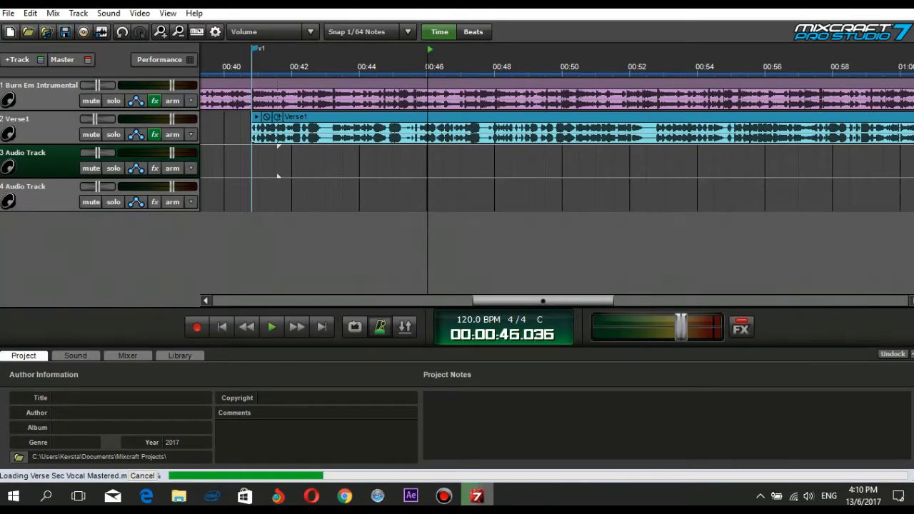
pyautogui.moveTo(364, 151); pyautogui.dragTo(297, 151)
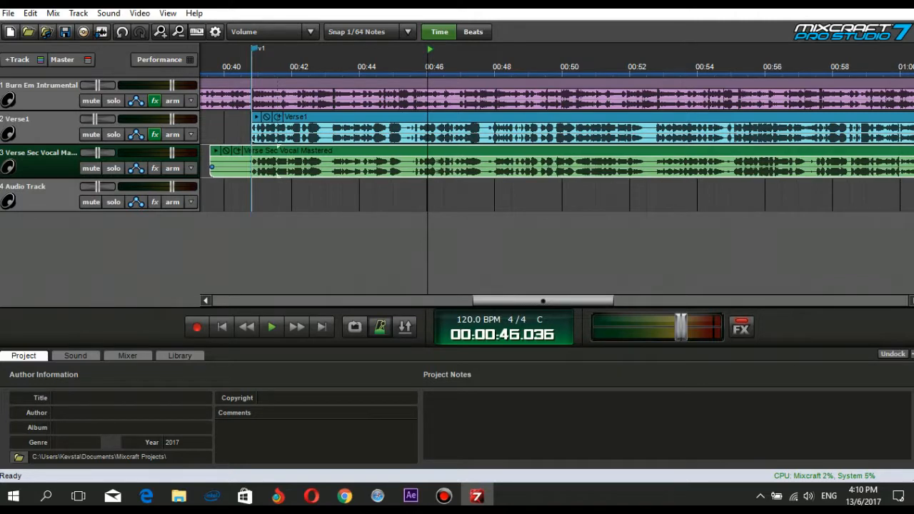
pyautogui.moveTo(210, 161); pyautogui.dragTo(249, 160)
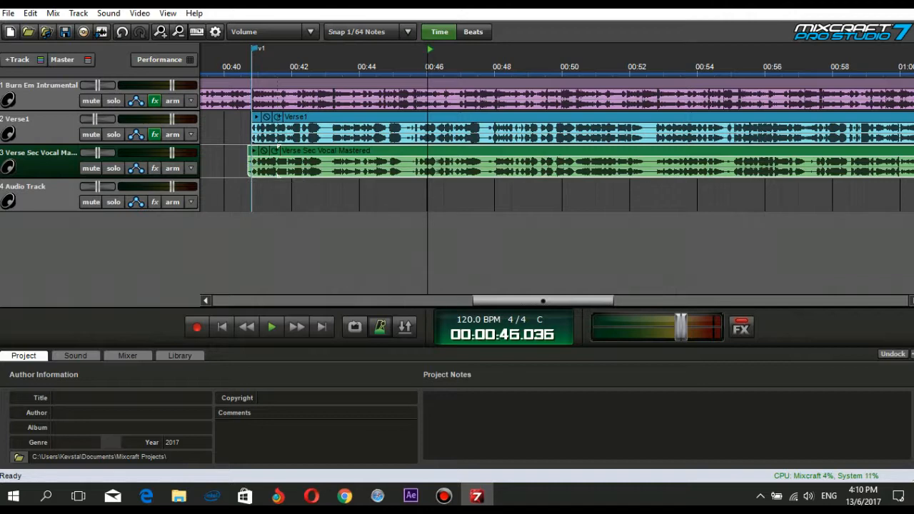
pyautogui.press('space')
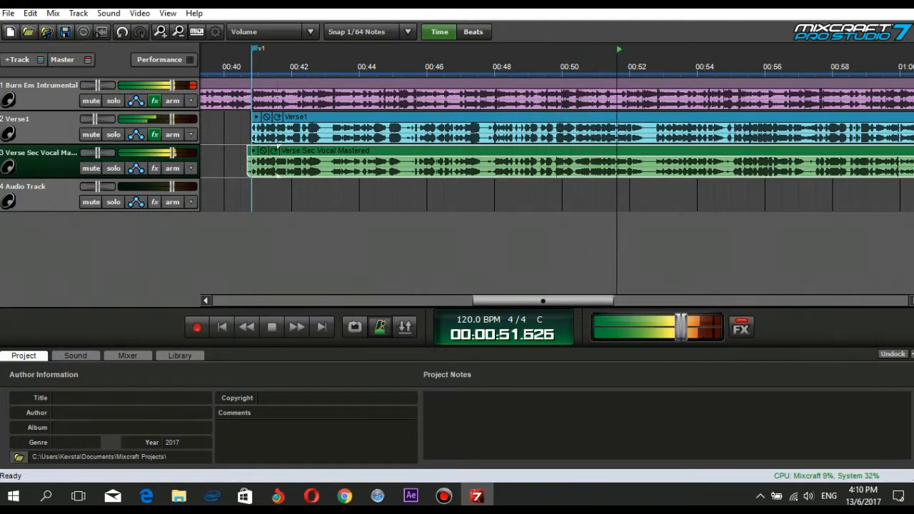
pyautogui.press('space')
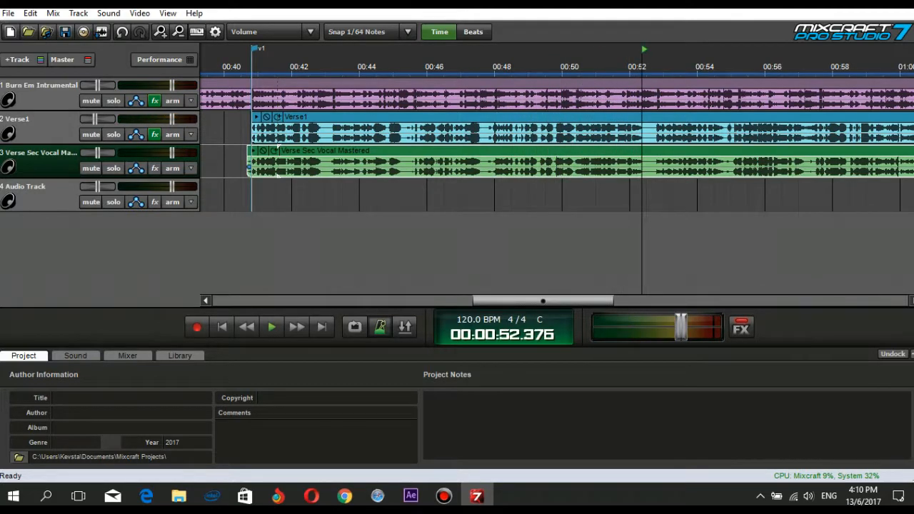
# Save the effect chain of the Verse1 track as a new preset named 12 and close its effect list
pyautogui.click(319, 130)
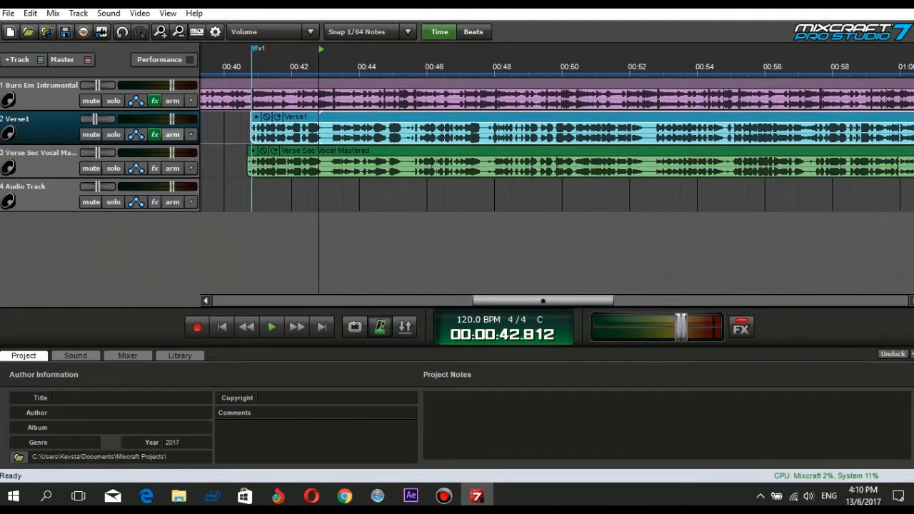
pyautogui.click(155, 134)
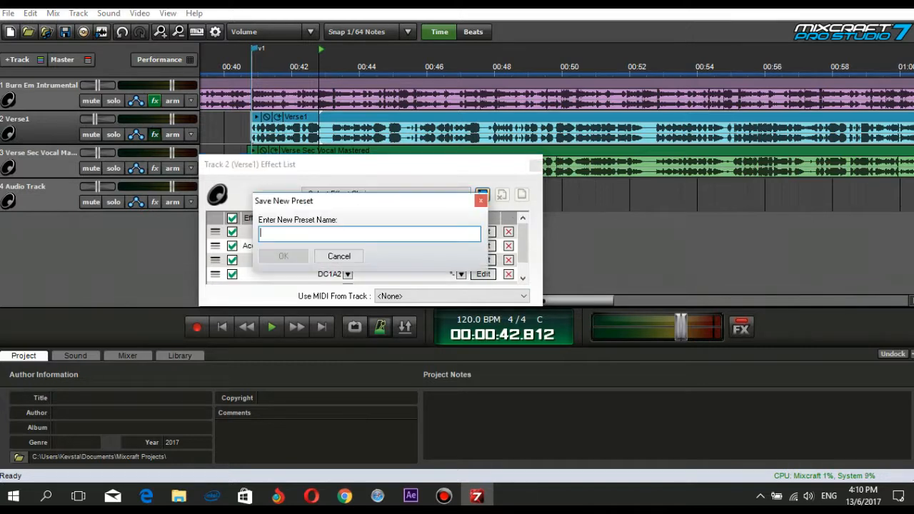
pyautogui.click(482, 194)
pyautogui.write('T2')
pyautogui.press('Return')
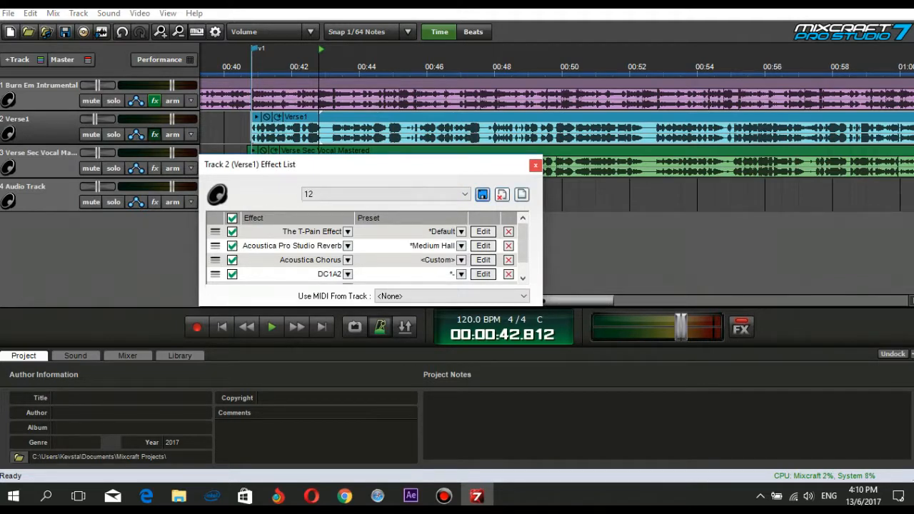
pyautogui.press('Escape')
# Apply the saved effect chain 12 to the Verse Sec Vocal Mastered track and close its effect list
pyautogui.click(154, 168)
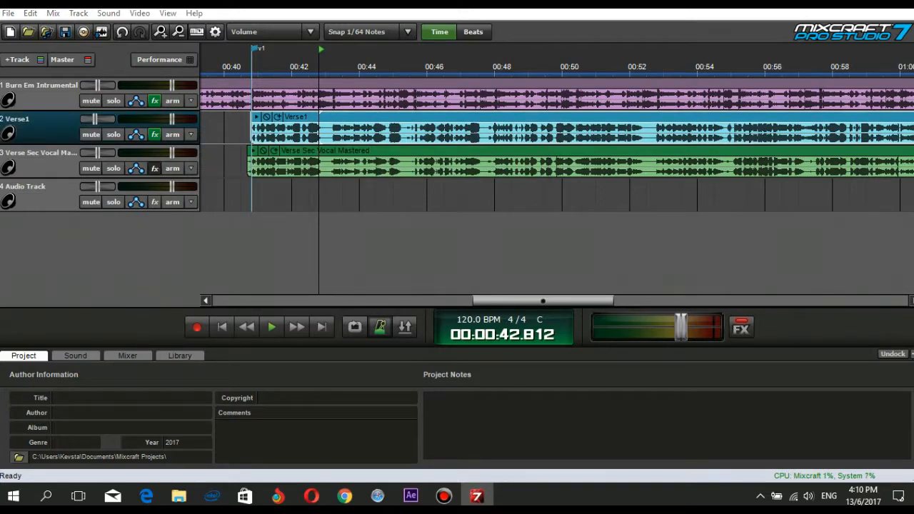
pyautogui.click(391, 150)
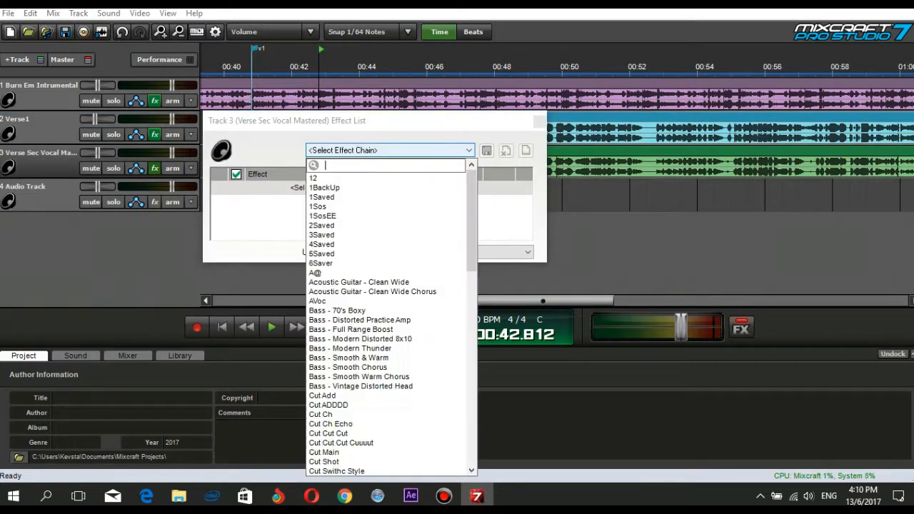
pyautogui.press('Down')
pyautogui.press('Return')
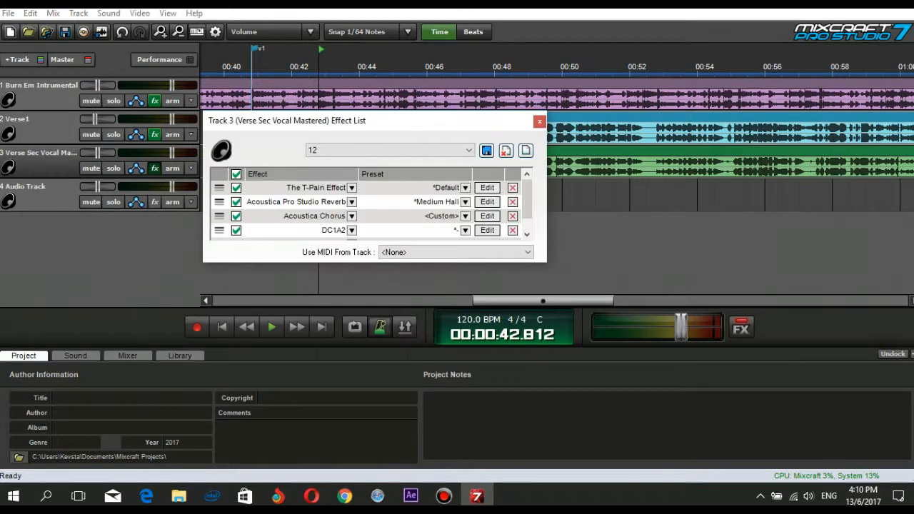
pyautogui.click(540, 121)
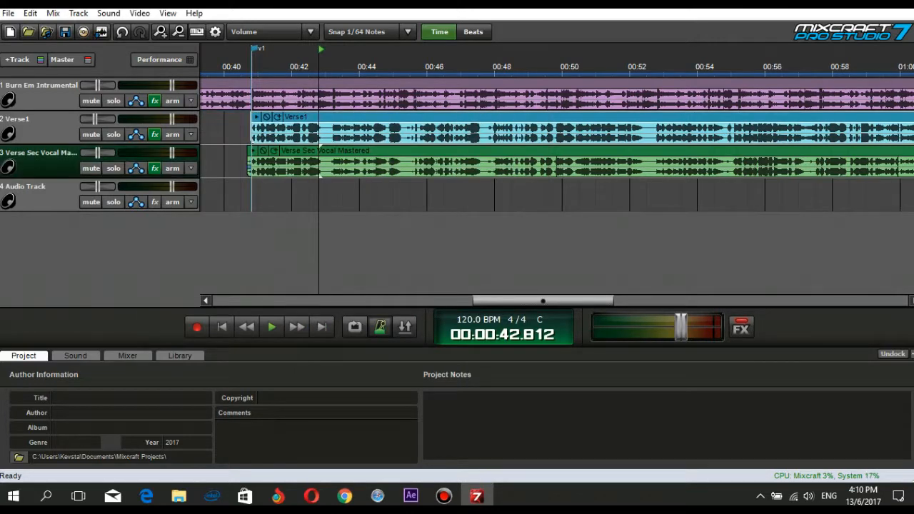
# Play both vocals with the instrumental from the start of the Verse Sec Vocal Mastered clip, and stop
pyautogui.click(250, 150)
pyautogui.press('space')
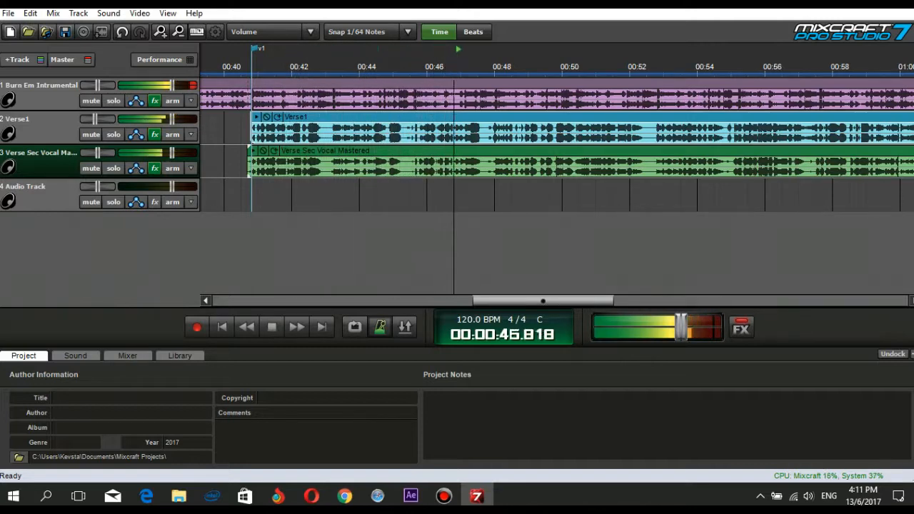
pyautogui.press('space')
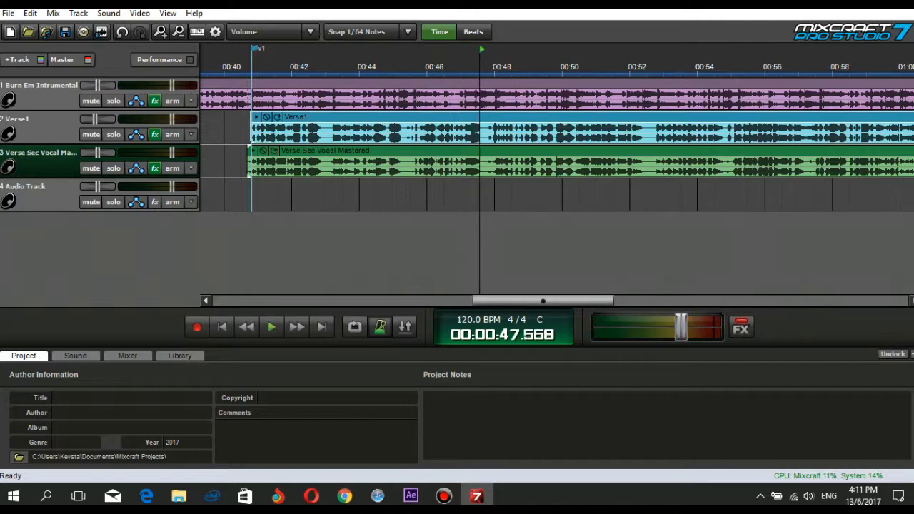
# Place the playhead at about 00:40, just before the v1 marker, and play the full mix
pyautogui.moveTo(543, 301)
pyautogui.mouseDown()
pyautogui.moveTo(836, 300)
pyautogui.moveTo(284, 301)
pyautogui.moveTo(544, 301)
pyautogui.mouseUp()
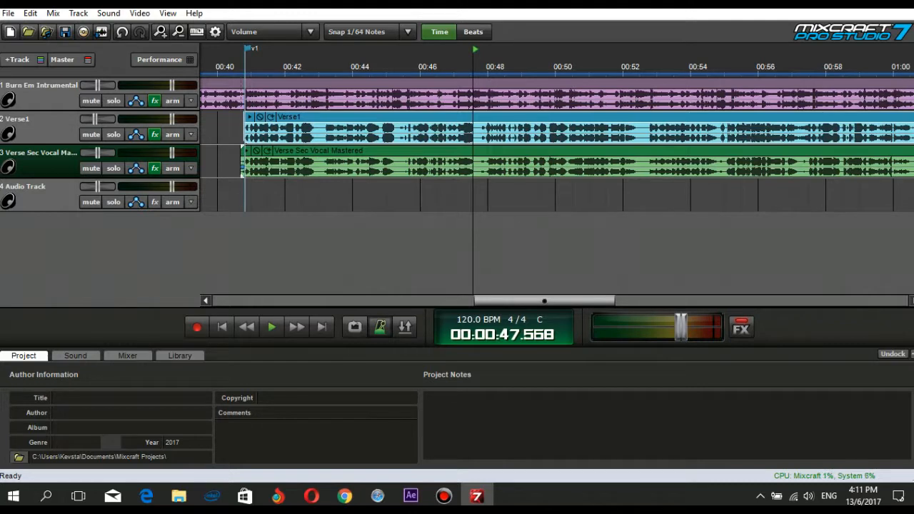
pyautogui.moveTo(544, 301); pyautogui.dragTo(515, 301)
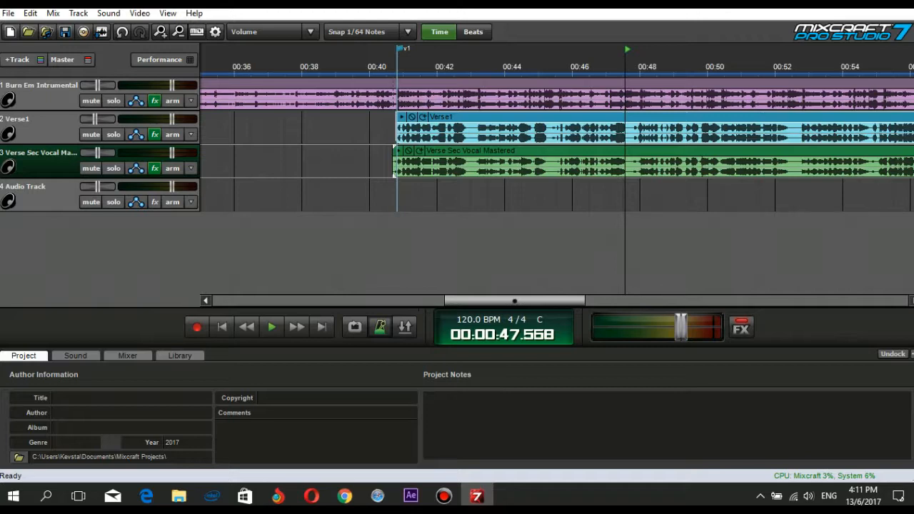
pyautogui.moveTo(515, 301)
pyautogui.mouseDown()
pyautogui.moveTo(282, 301)
pyautogui.moveTo(507, 301)
pyautogui.mouseUp()
pyautogui.click(380, 68)
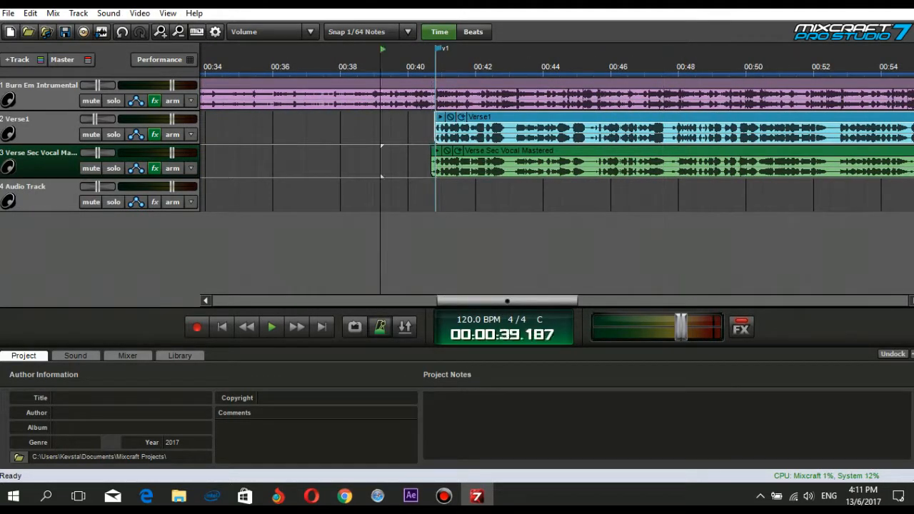
pyautogui.click(423, 68)
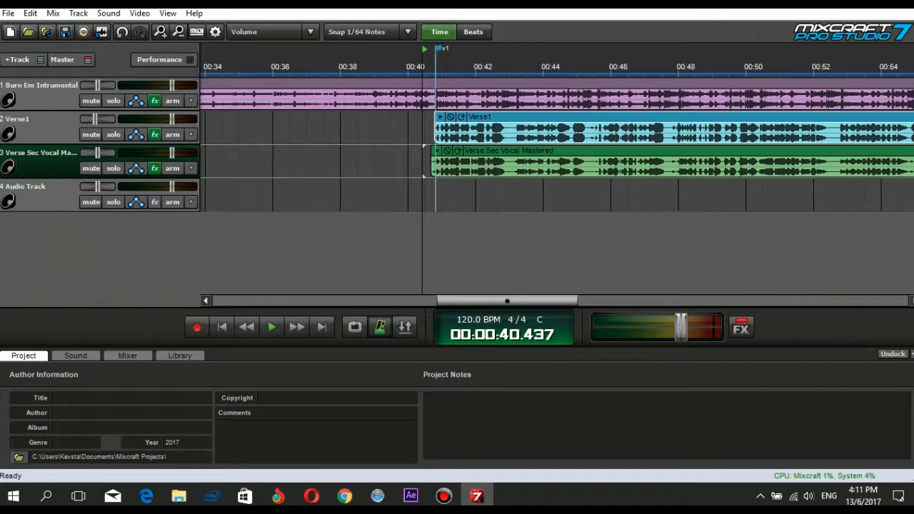
pyautogui.click(386, 147)
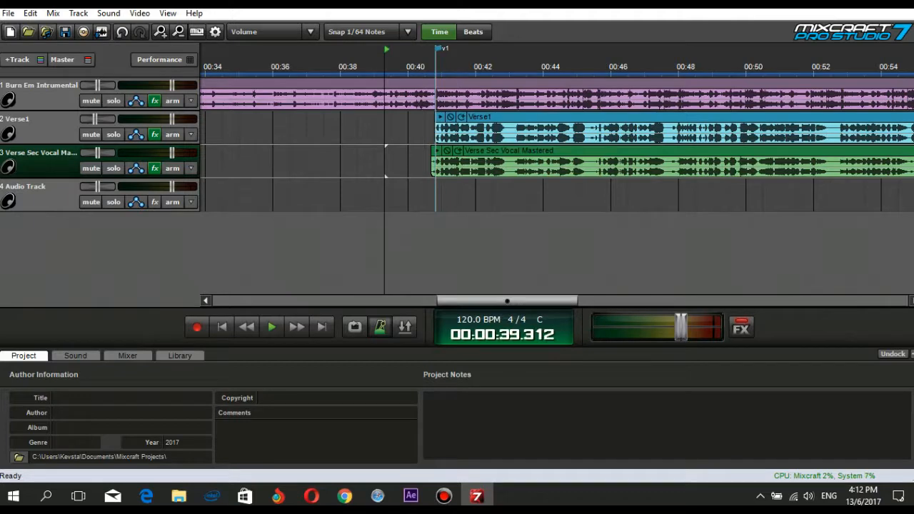
pyautogui.click(409, 162)
pyautogui.press('space')
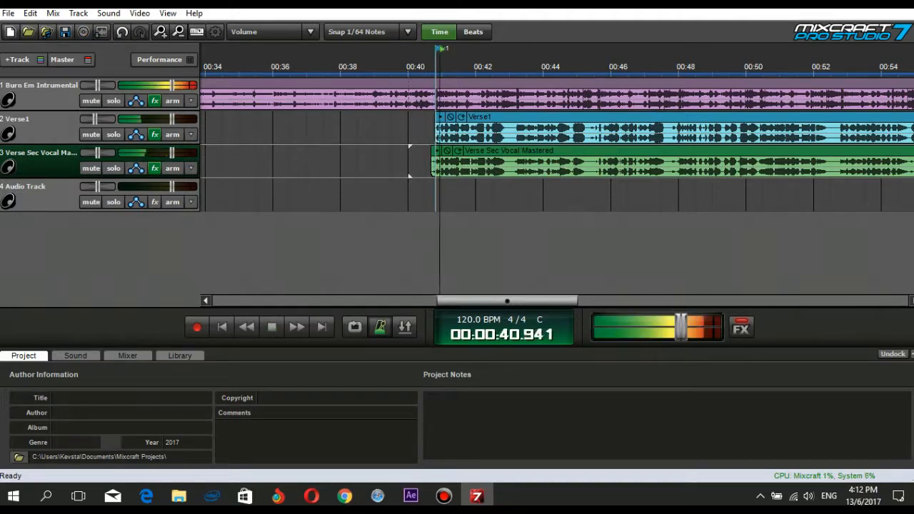